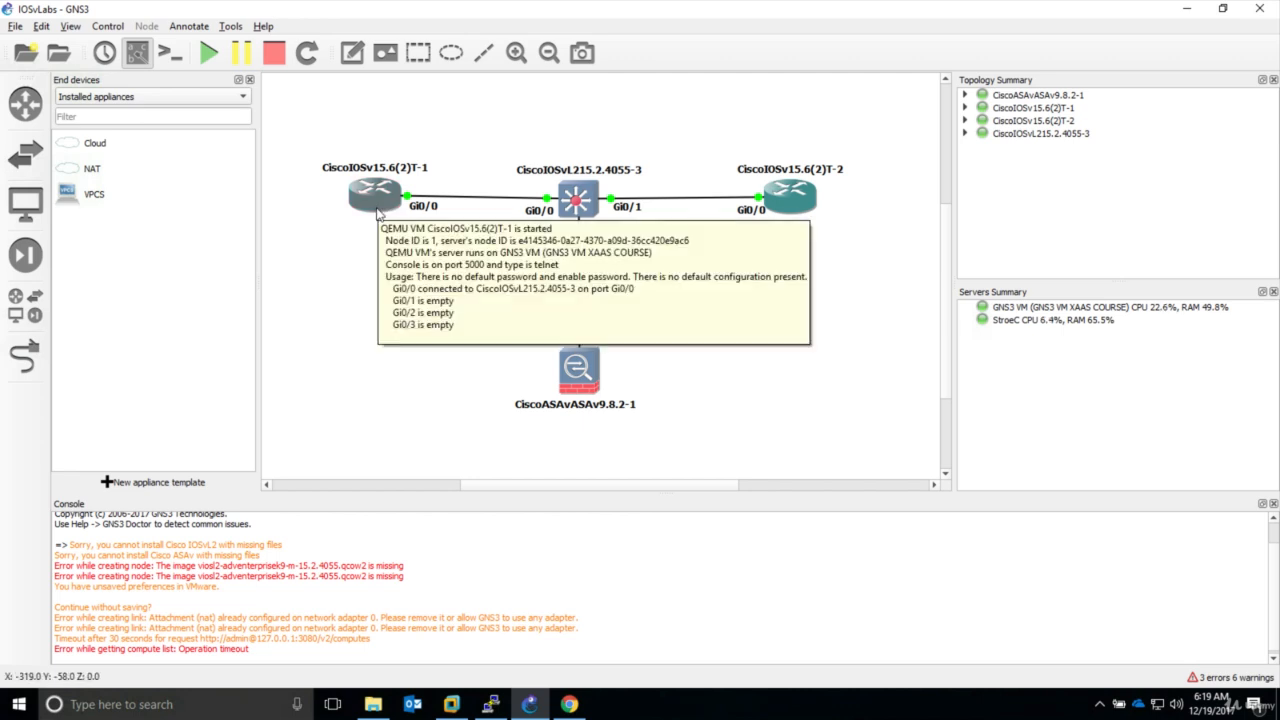
Step: Switch to VMware Workstation to check the Windows 10 virtual machine in the library, and return to GNS3
{"action": "mouse_move", "coordinate": [577, 218]}
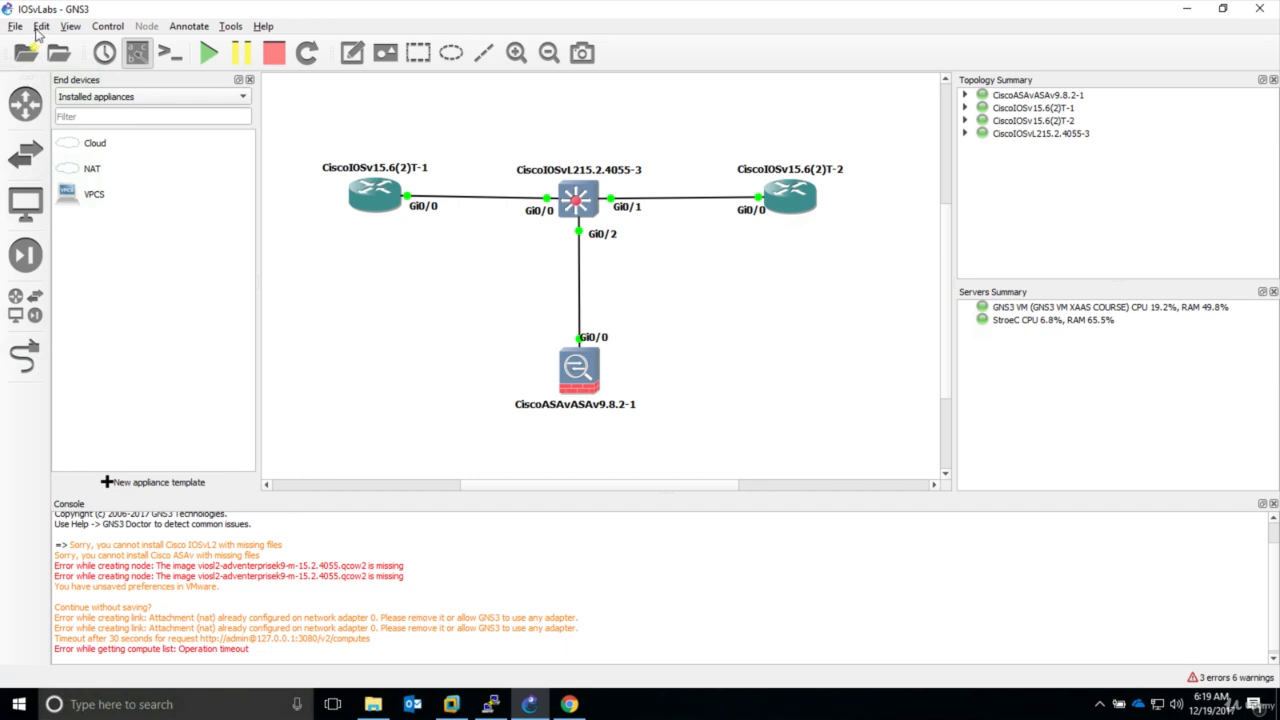
{"action": "left_click", "coordinate": [451, 704]}
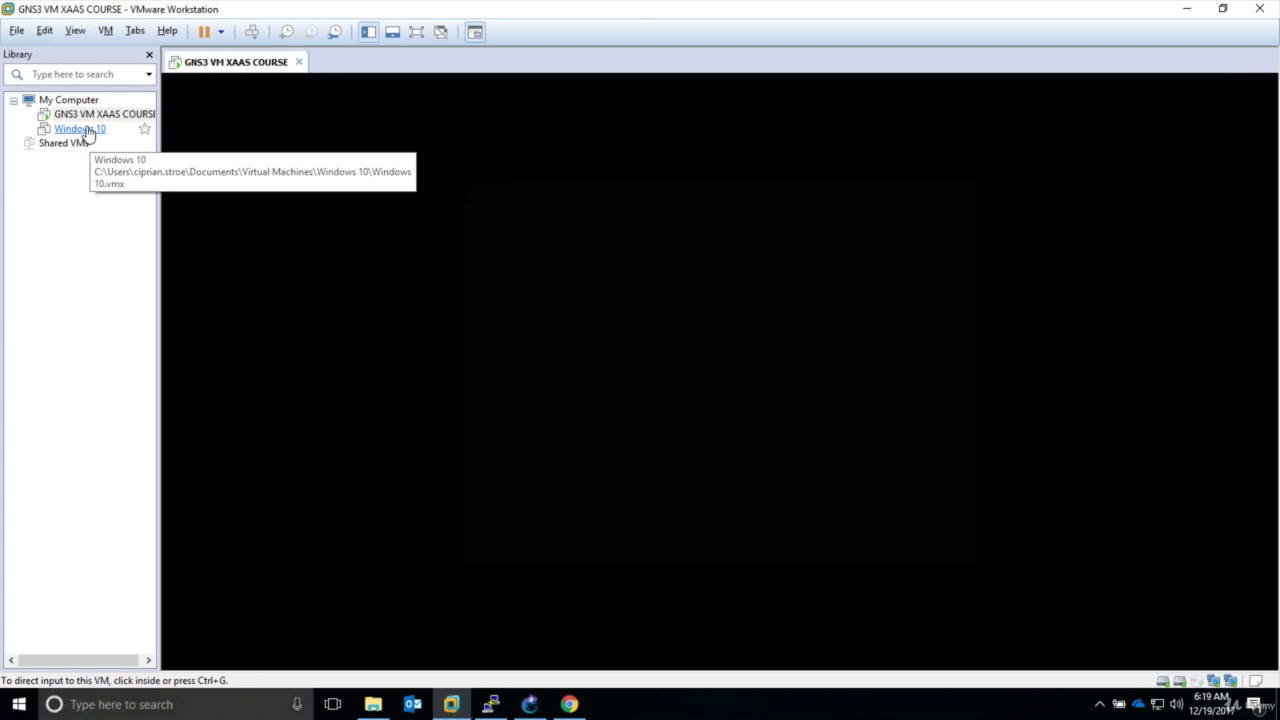
{"action": "mouse_move", "coordinate": [1180, 8]}
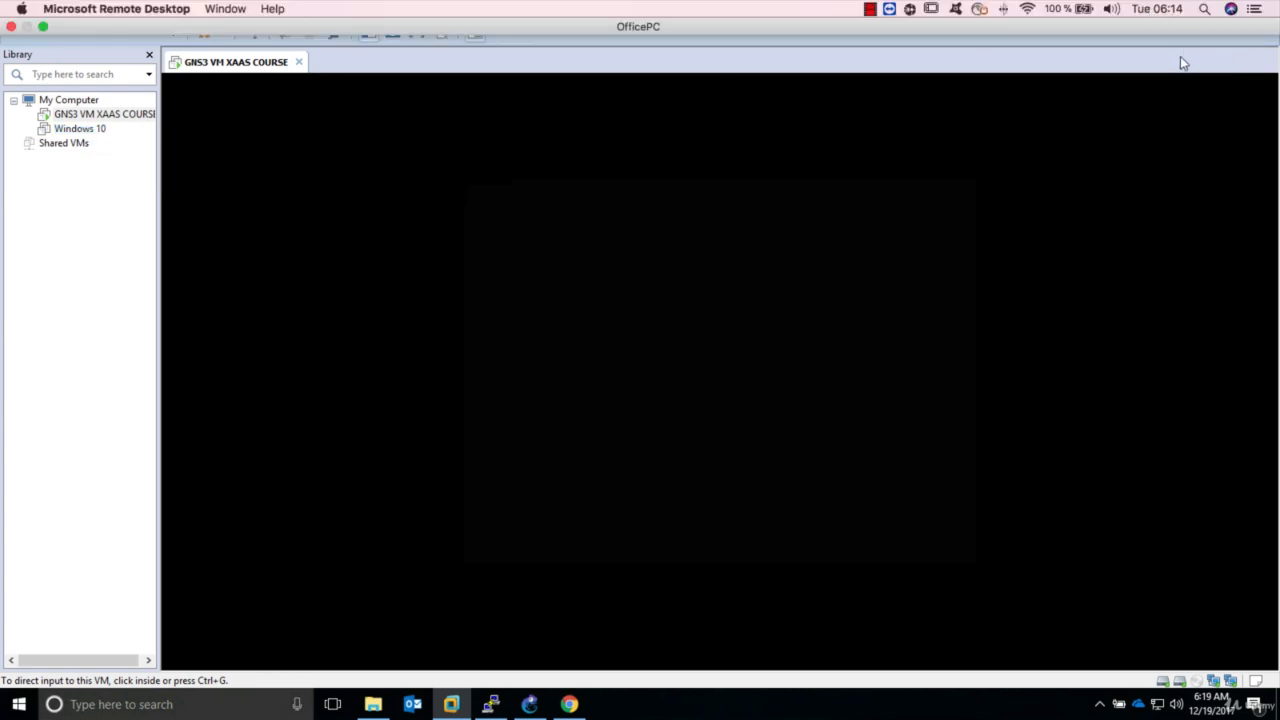
{"action": "left_click", "coordinate": [1187, 10]}
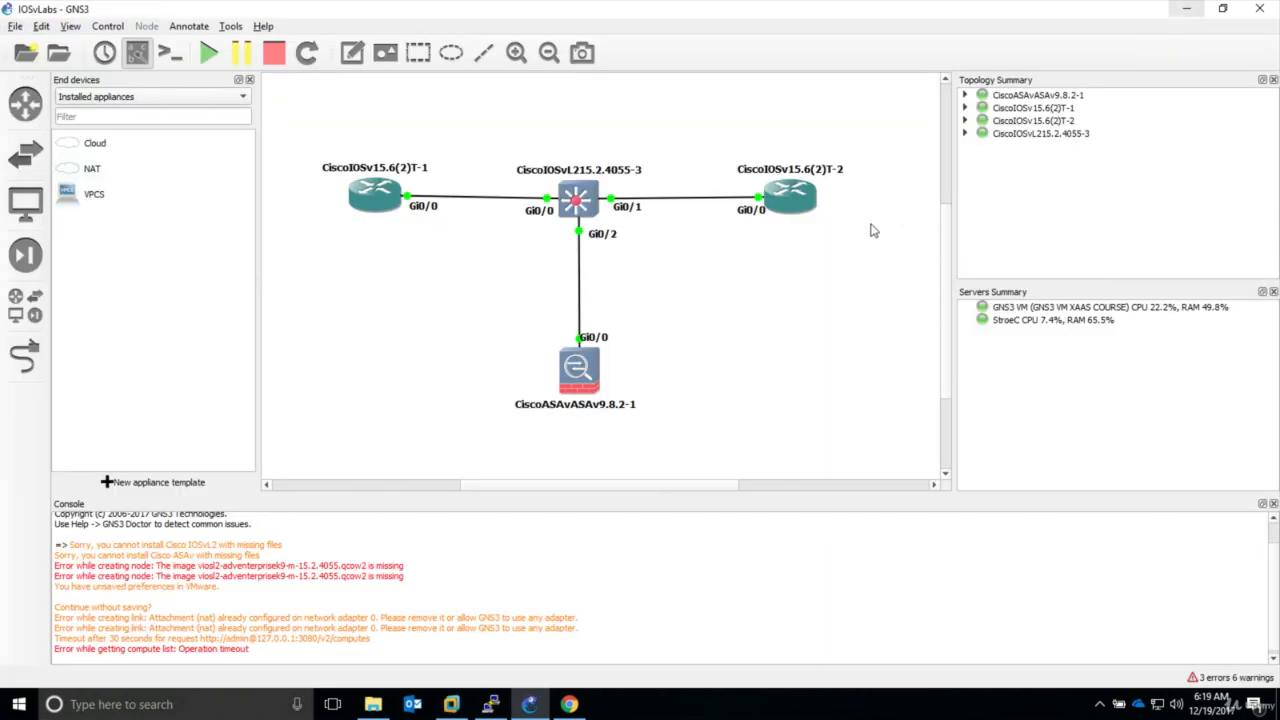
Step: Open the GNS3 preferences and examine the vmrun path and the managed VMnet interface range in the VMware settings
{"action": "left_click", "coordinate": [41, 26]}
{"action": "left_click", "coordinate": [86, 104]}
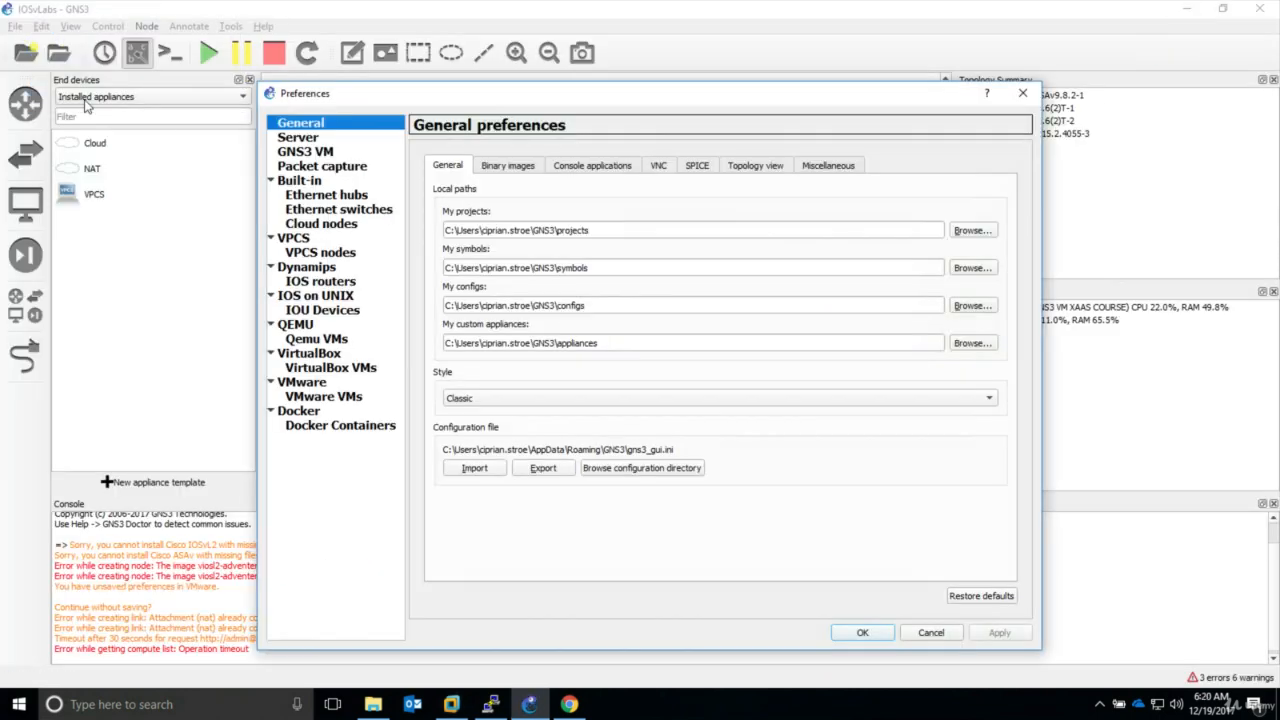
{"action": "left_click", "coordinate": [305, 383]}
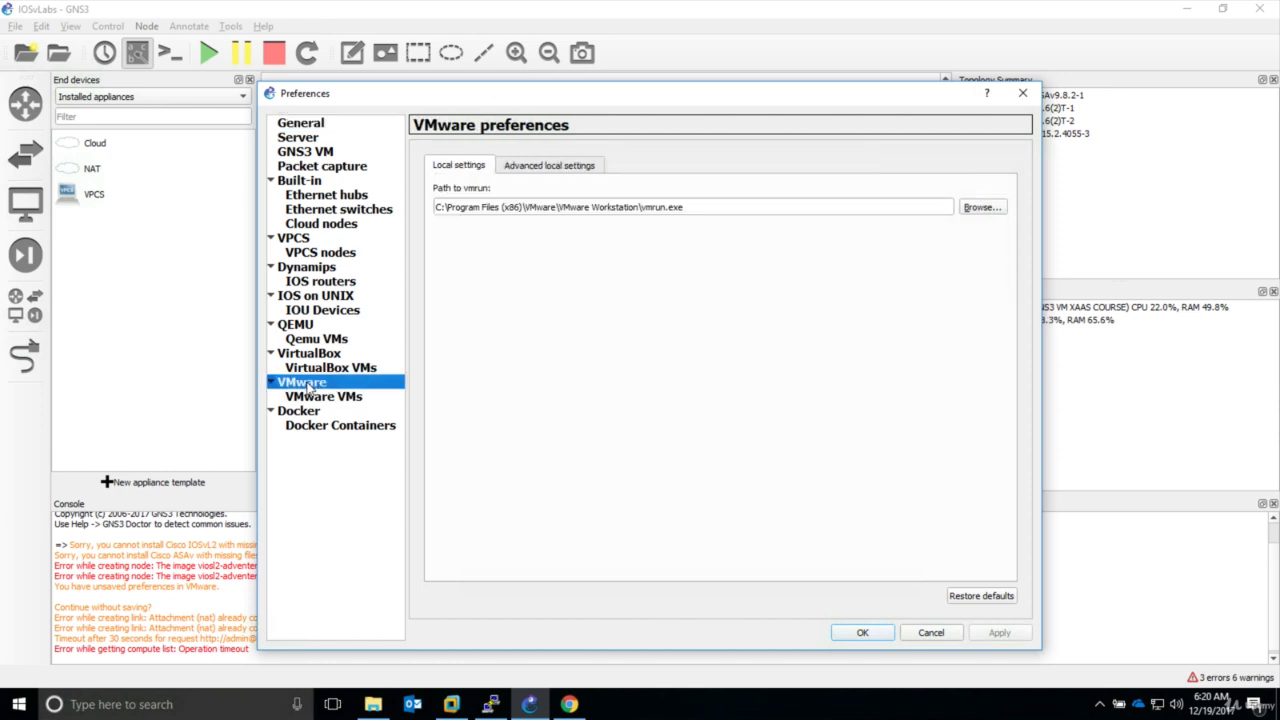
{"action": "left_click", "coordinate": [545, 168]}
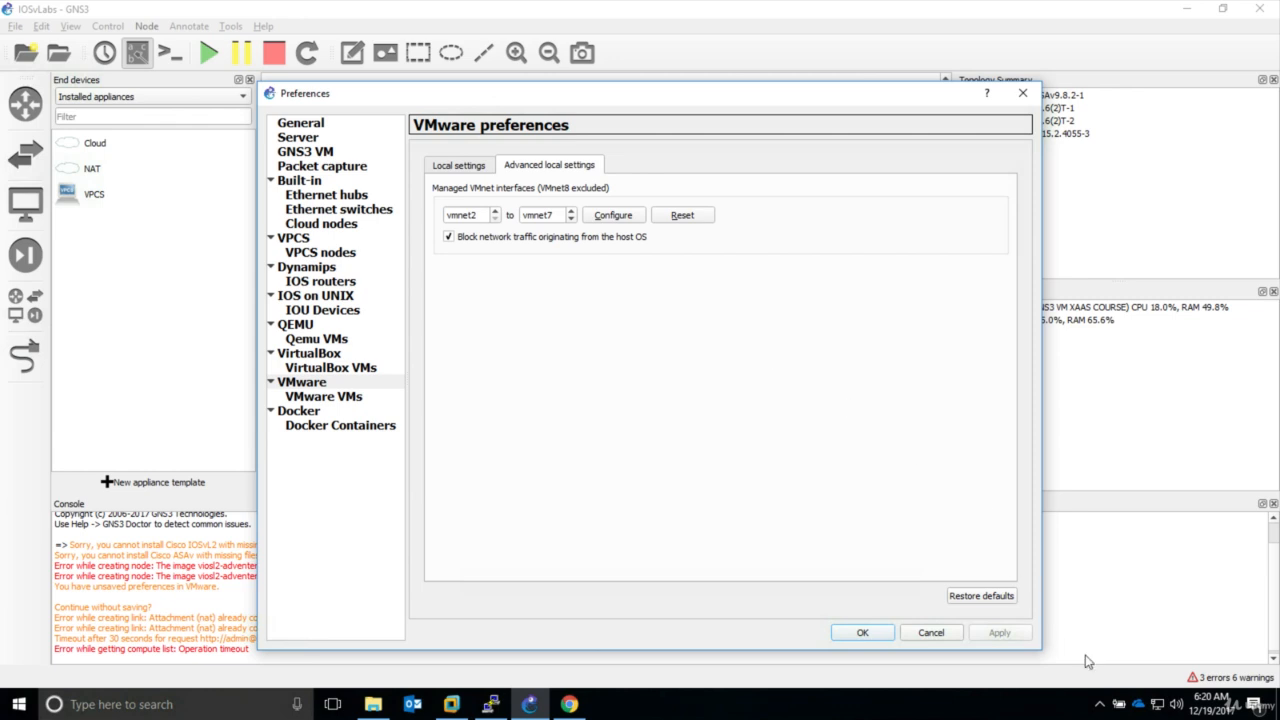
Step: Inspect the VMware network adapters in the Windows Network Connections, and return to the GNS3 preferences
{"action": "right_click", "coordinate": [1157, 703]}
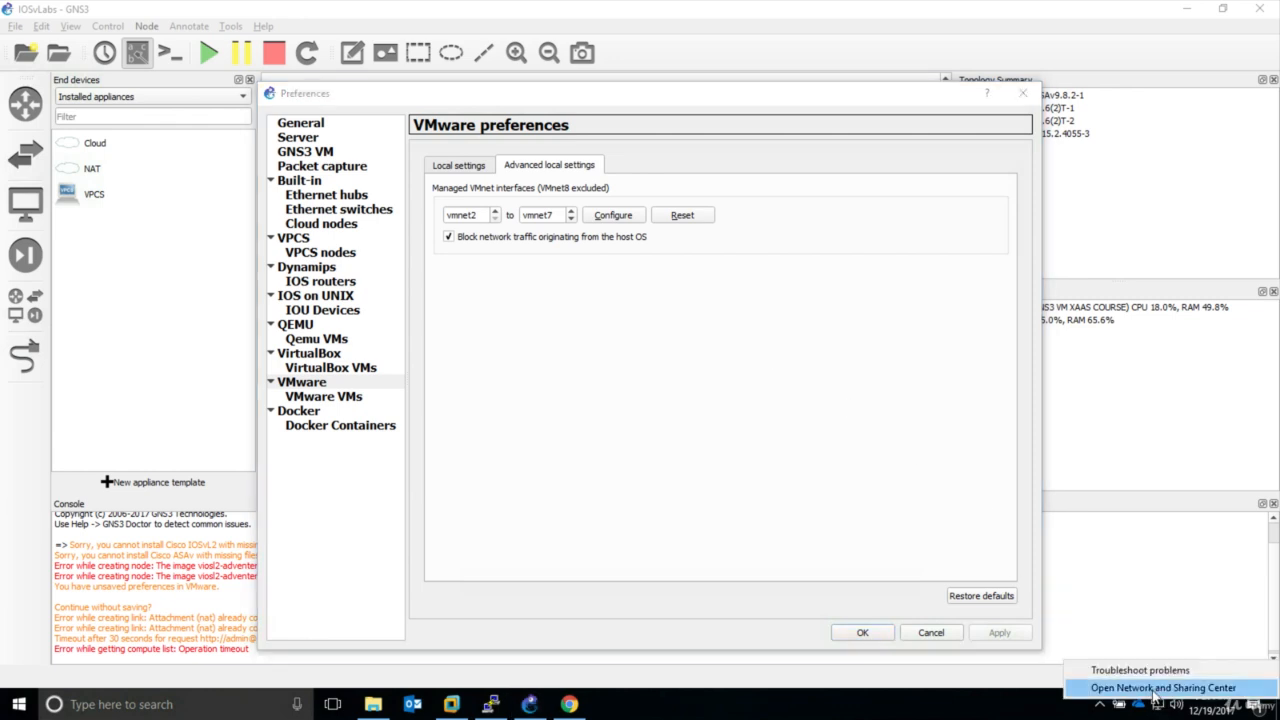
{"action": "left_click", "coordinate": [1160, 688]}
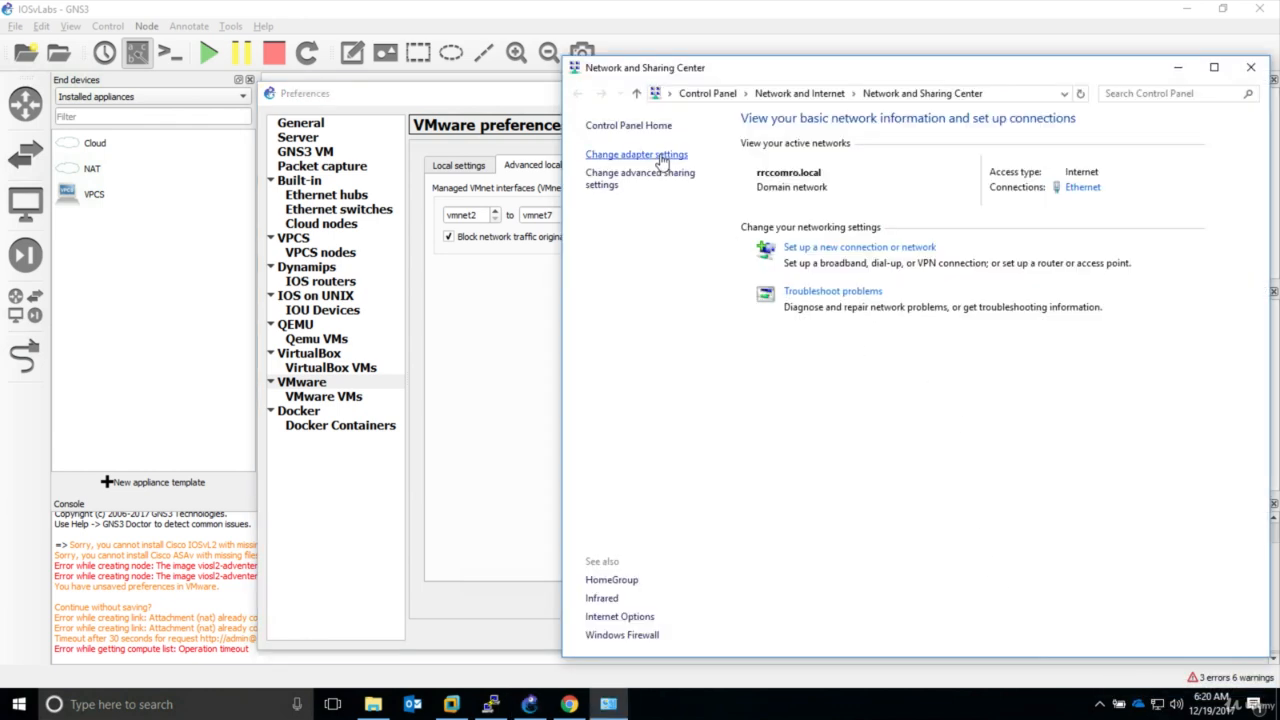
{"action": "left_click", "coordinate": [637, 154]}
{"action": "left_click_drag", "start_coordinate": [466, 23], "coordinate": [896, 148]}
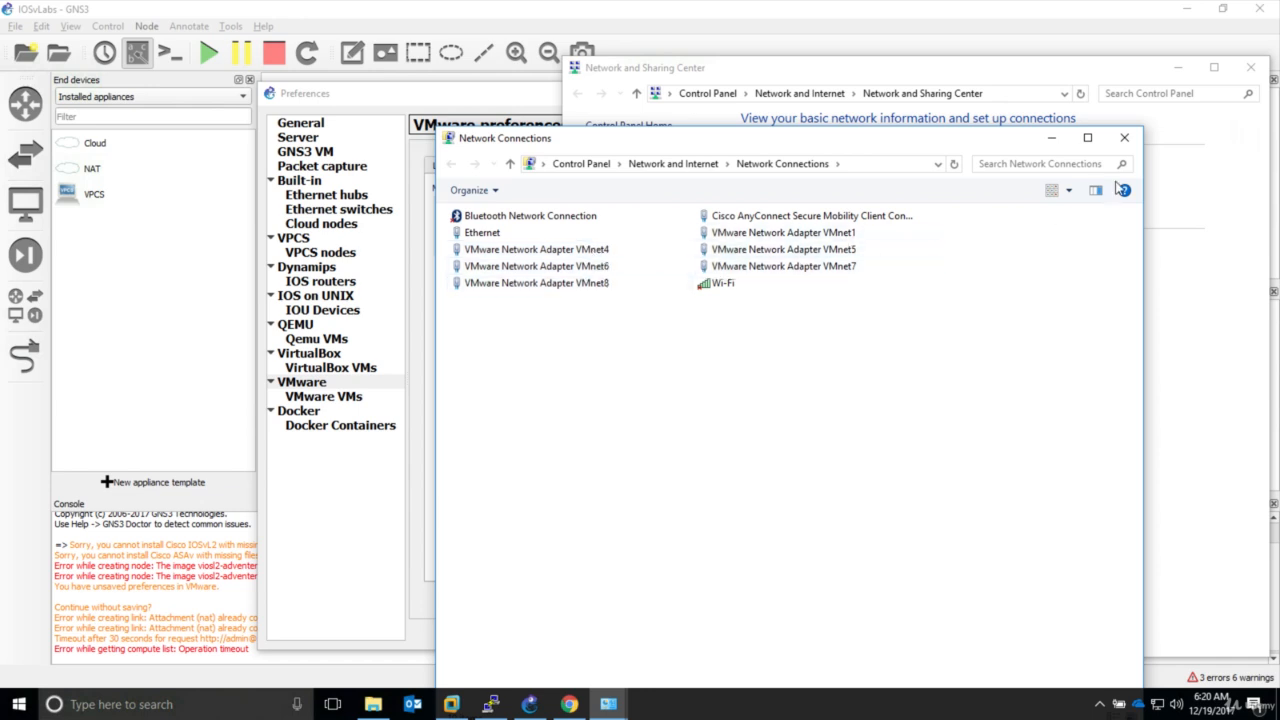
{"action": "left_click", "coordinate": [1124, 138]}
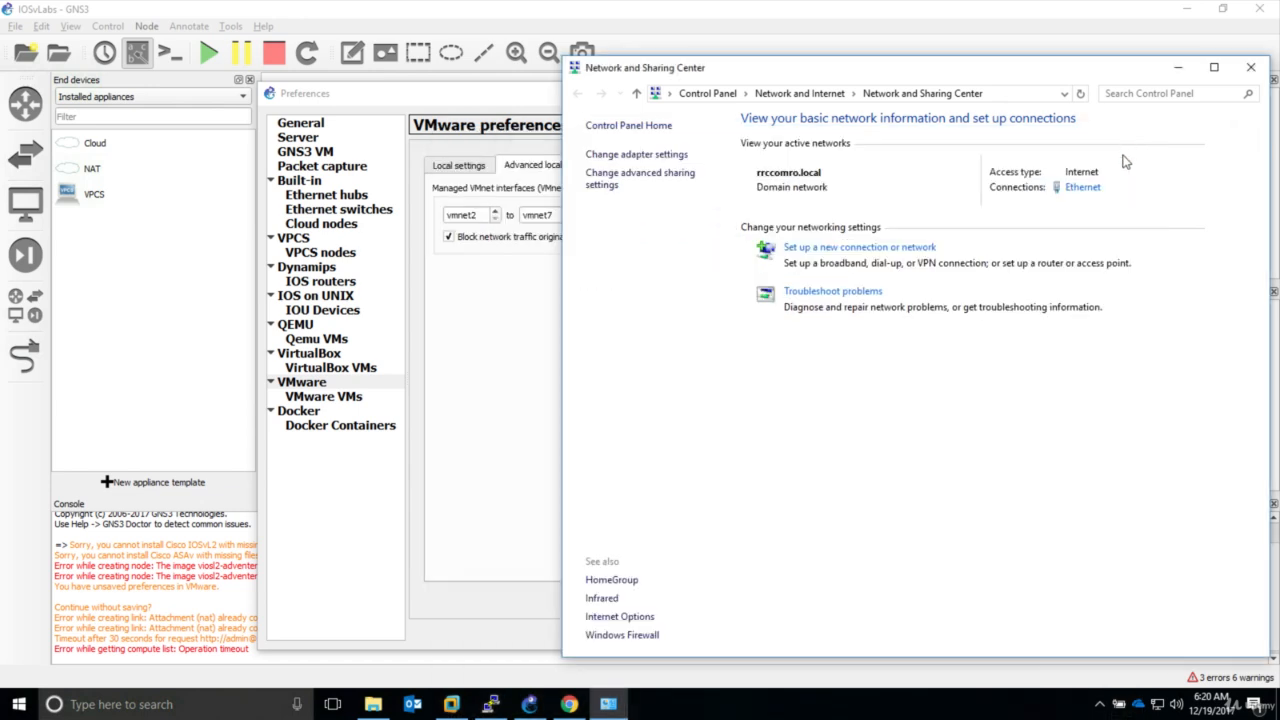
{"action": "left_click", "coordinate": [1182, 65]}
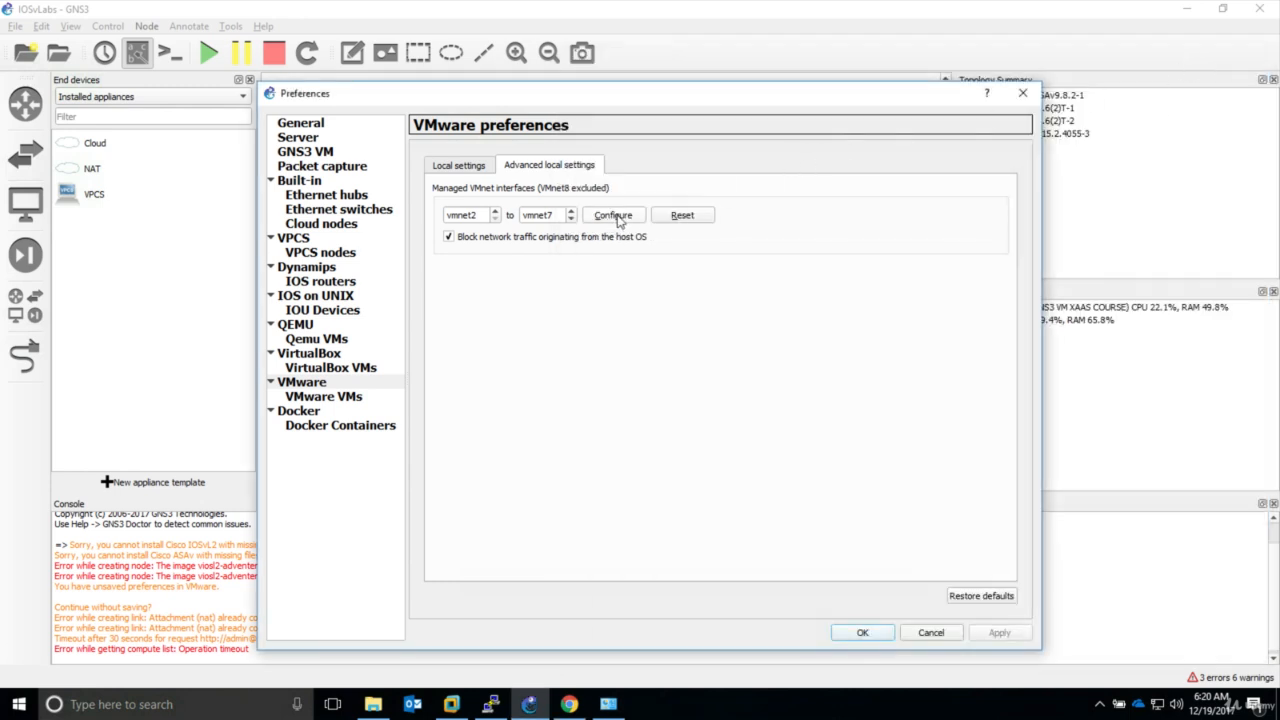
Step: Create a new VMware VM template that runs on the local computer, using the Windows 10 virtual machine
{"action": "left_click", "coordinate": [486, 168]}
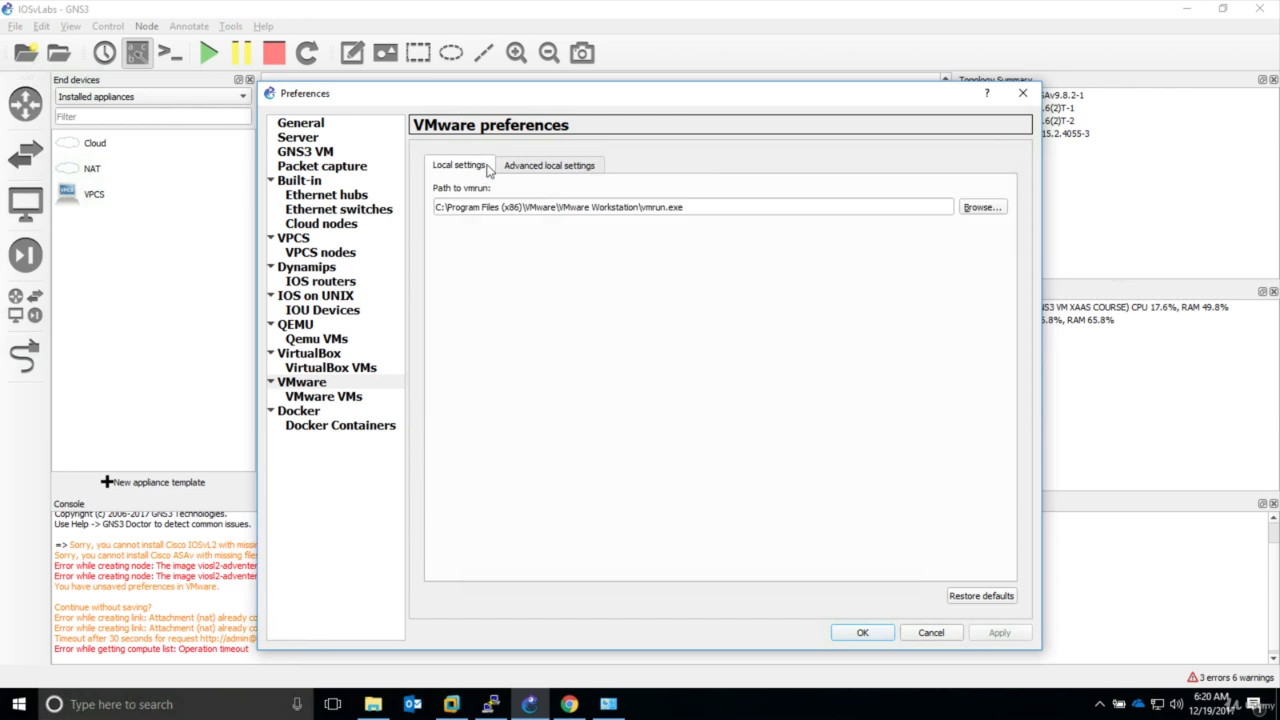
{"action": "left_click", "coordinate": [336, 400]}
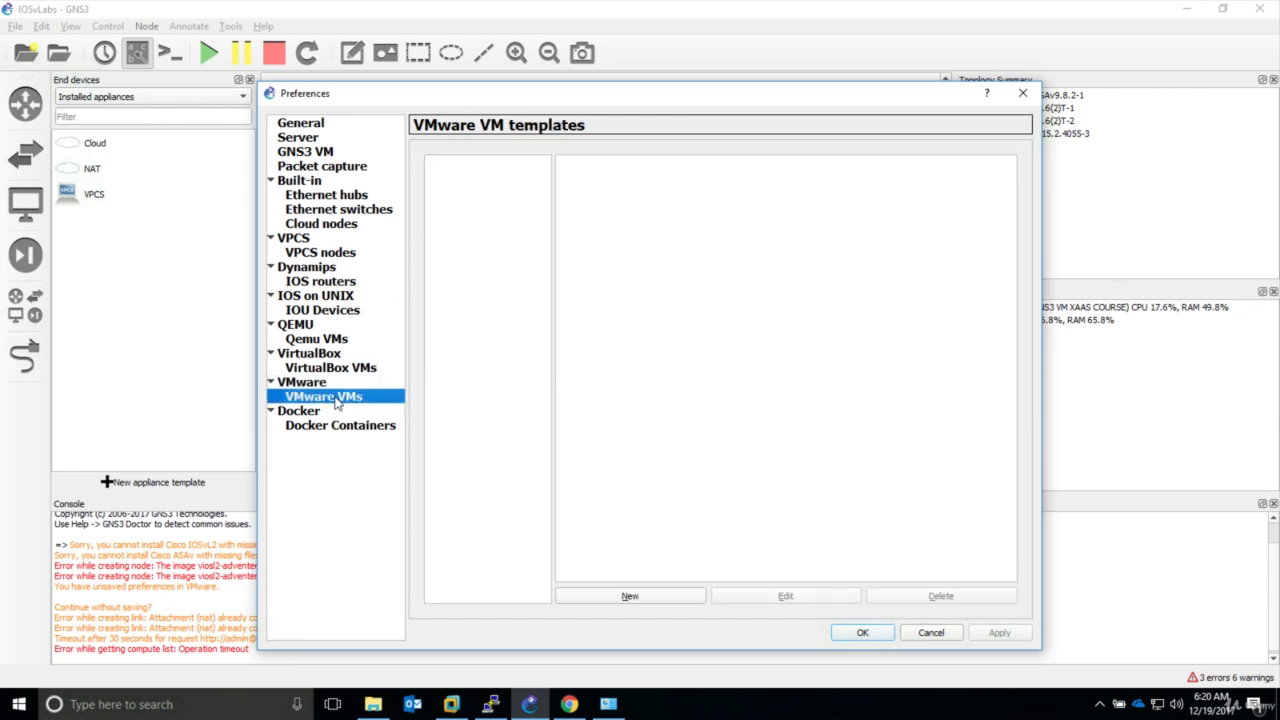
{"action": "left_click", "coordinate": [629, 596]}
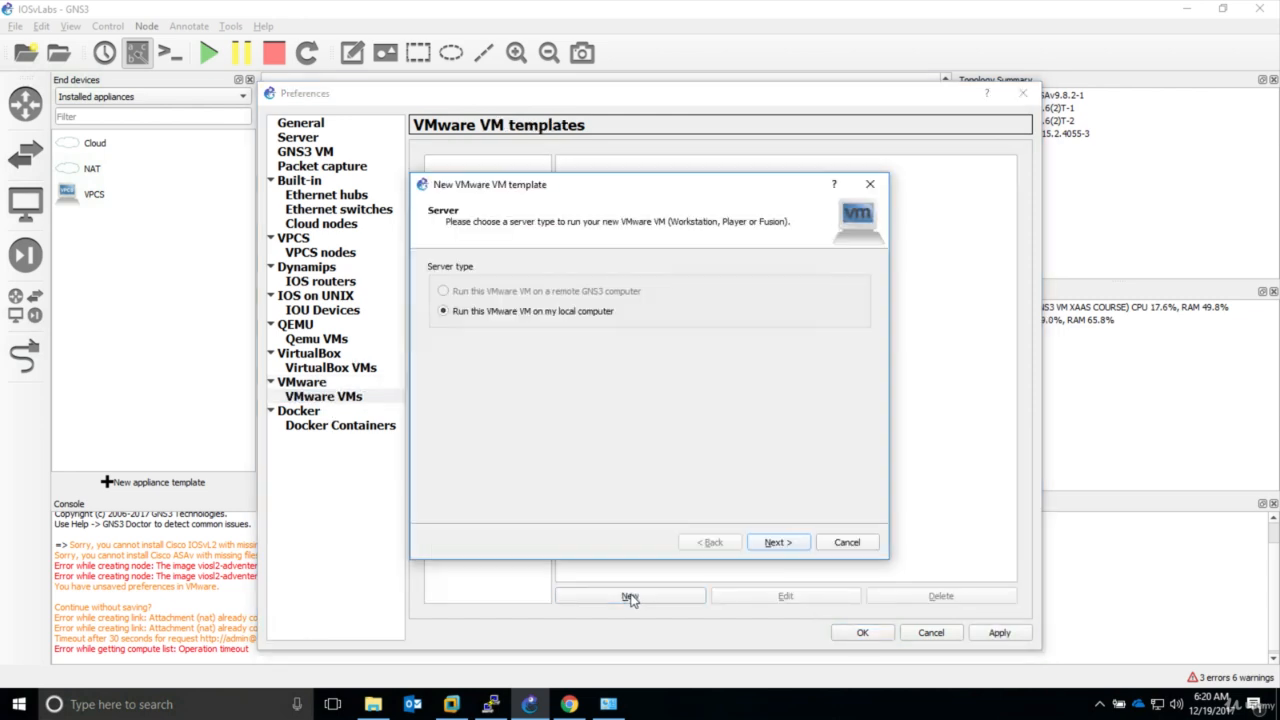
{"action": "left_click", "coordinate": [784, 543]}
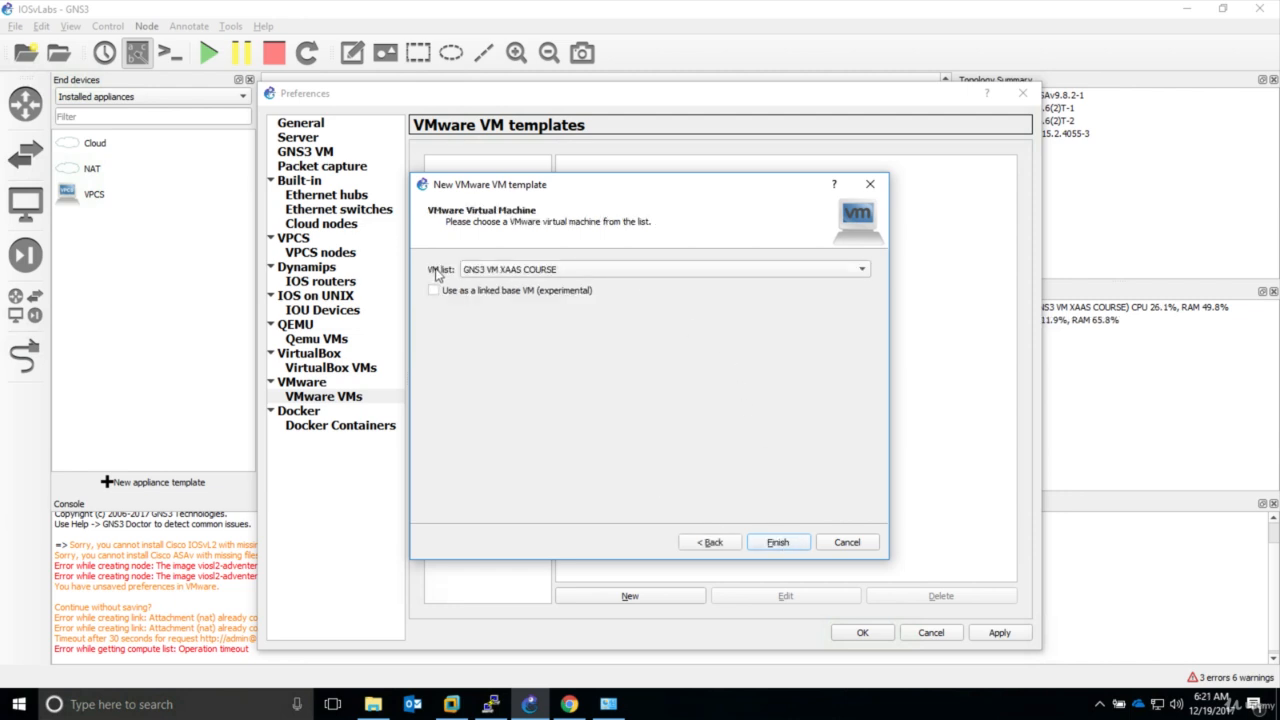
{"action": "left_click", "coordinate": [576, 278]}
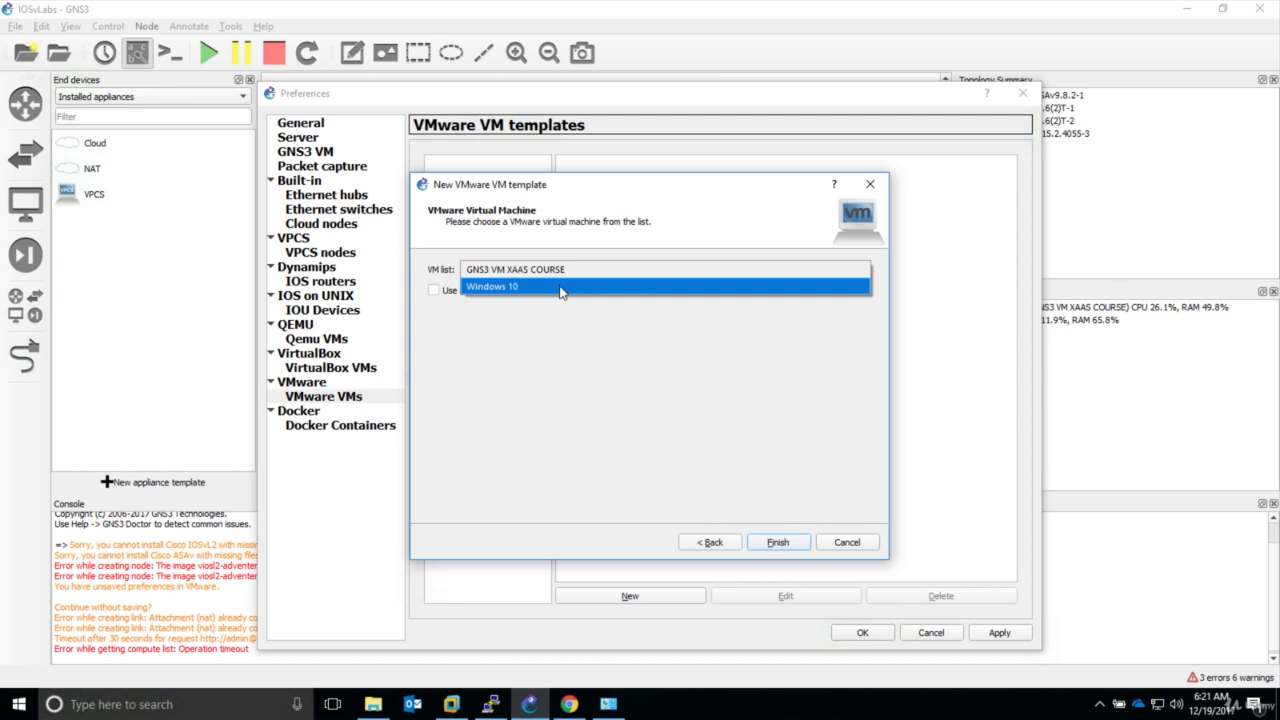
{"action": "left_click", "coordinate": [561, 288]}
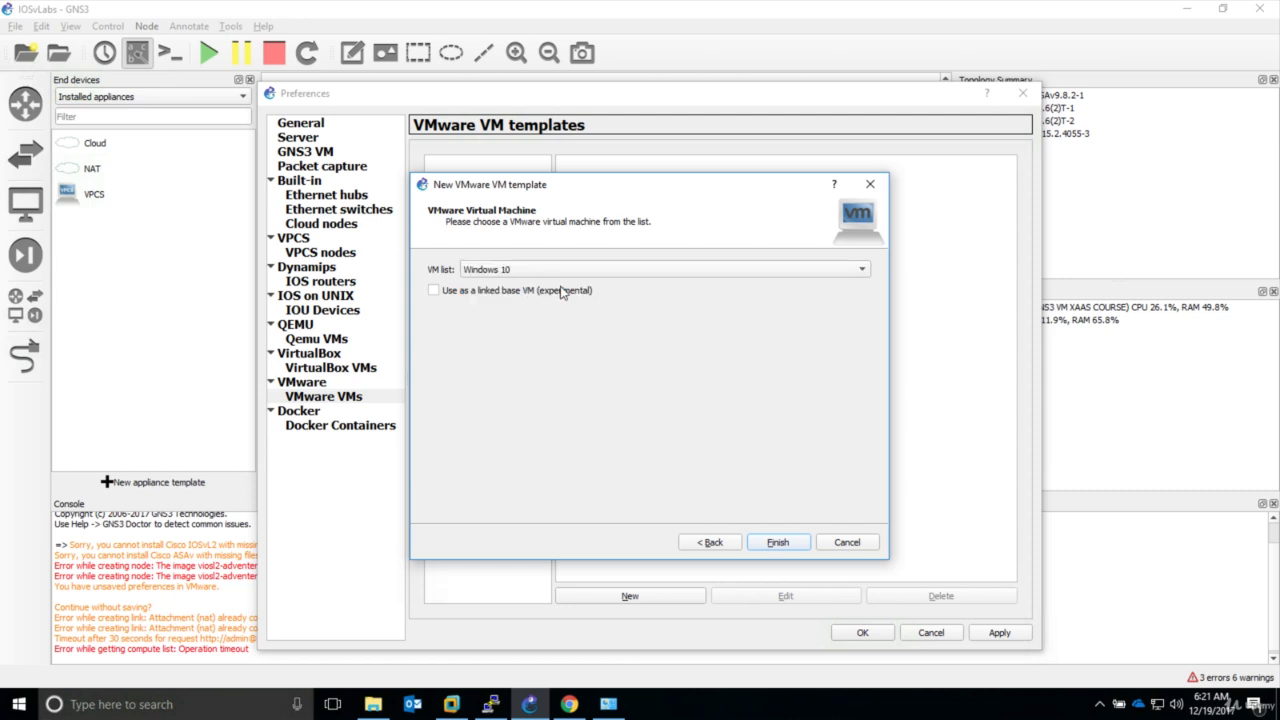
{"action": "left_click", "coordinate": [778, 543]}
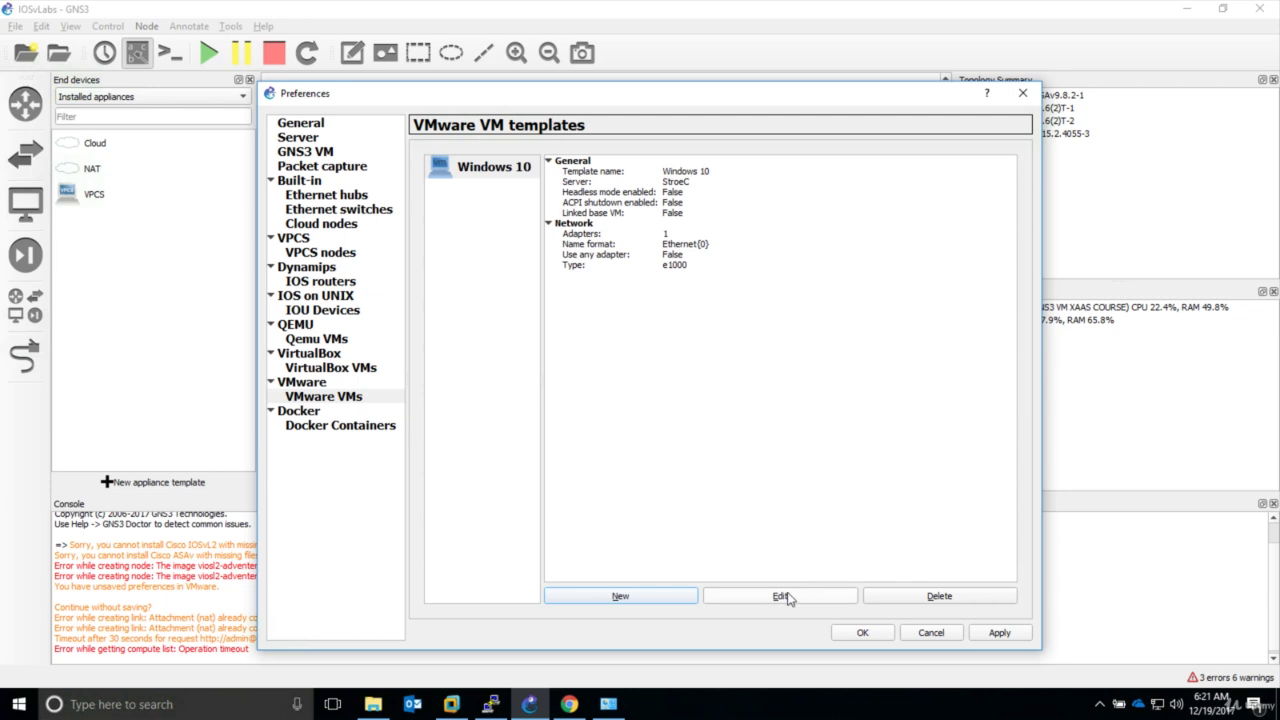
Step: Allow GNS3 to override non custom VMware adapters in the Windows 10 template's network settings
{"action": "left_click", "coordinate": [782, 596]}
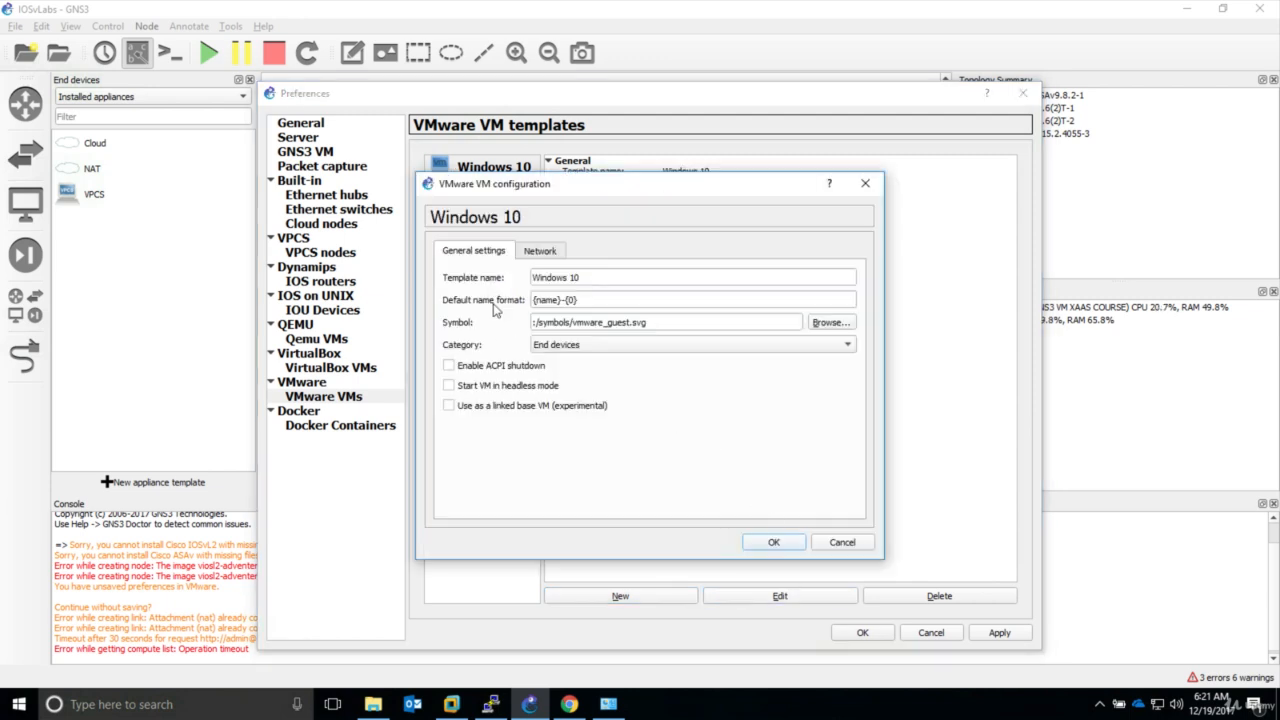
{"action": "left_click", "coordinate": [538, 252]}
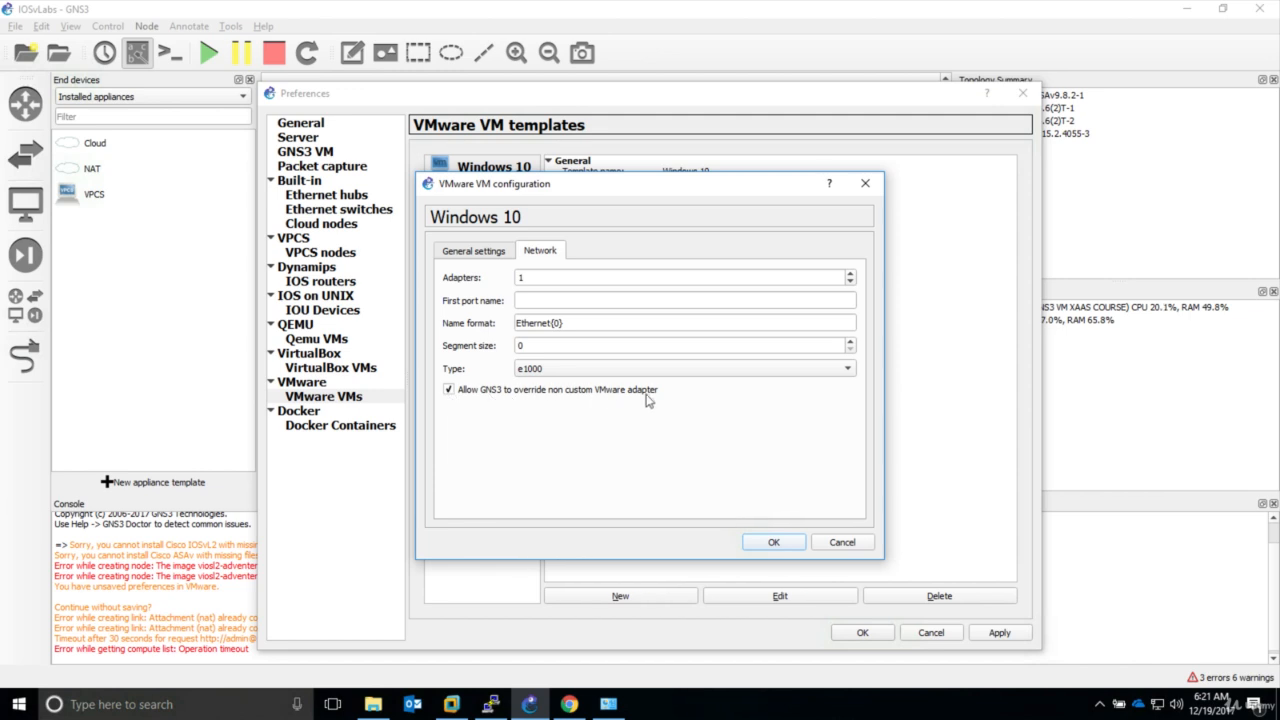
{"action": "left_click", "coordinate": [768, 542]}
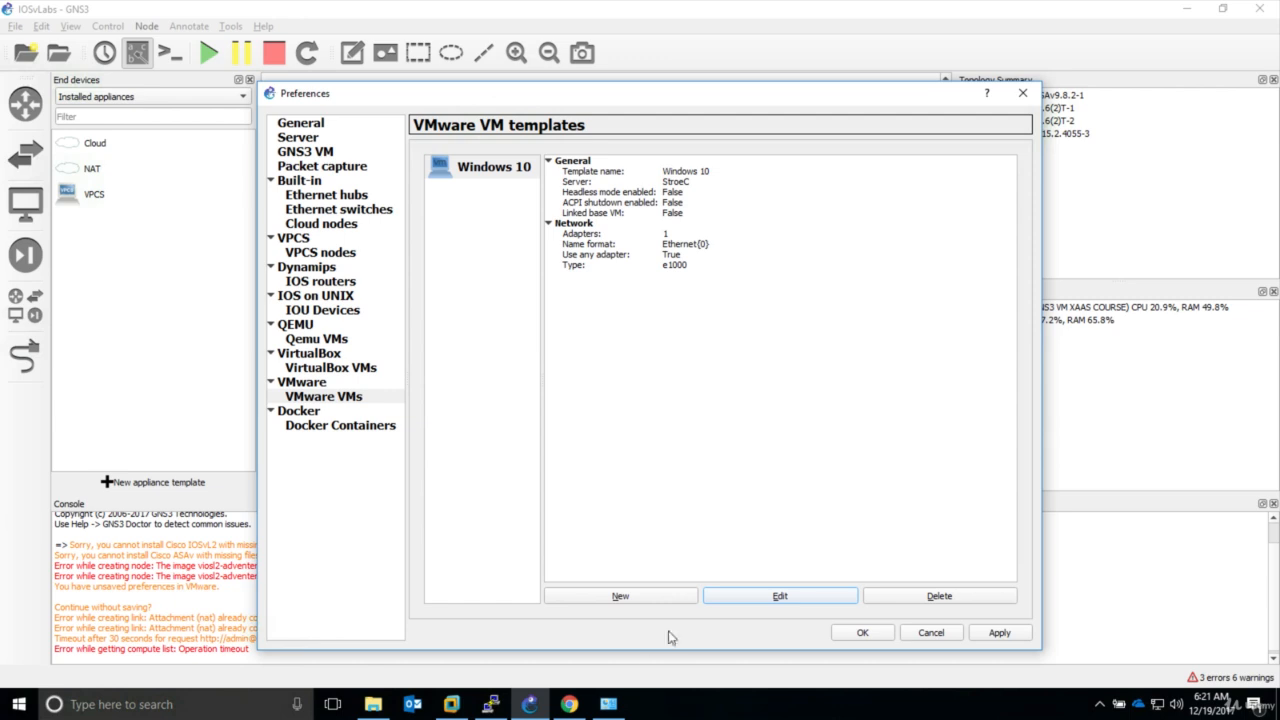
Step: Switch to VMware Workstation to review the Windows 10 virtual machine's hardware summary, and return to GNS3
{"action": "left_click", "coordinate": [452, 704]}
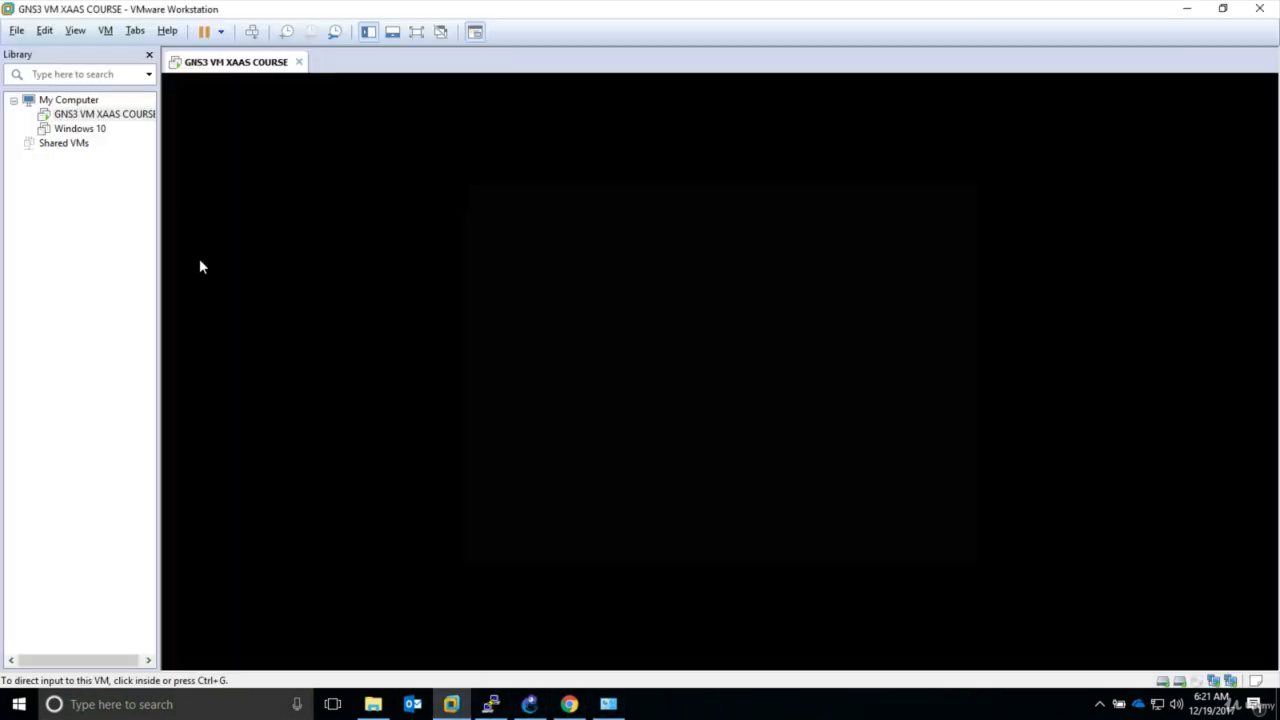
{"action": "left_click", "coordinate": [80, 130]}
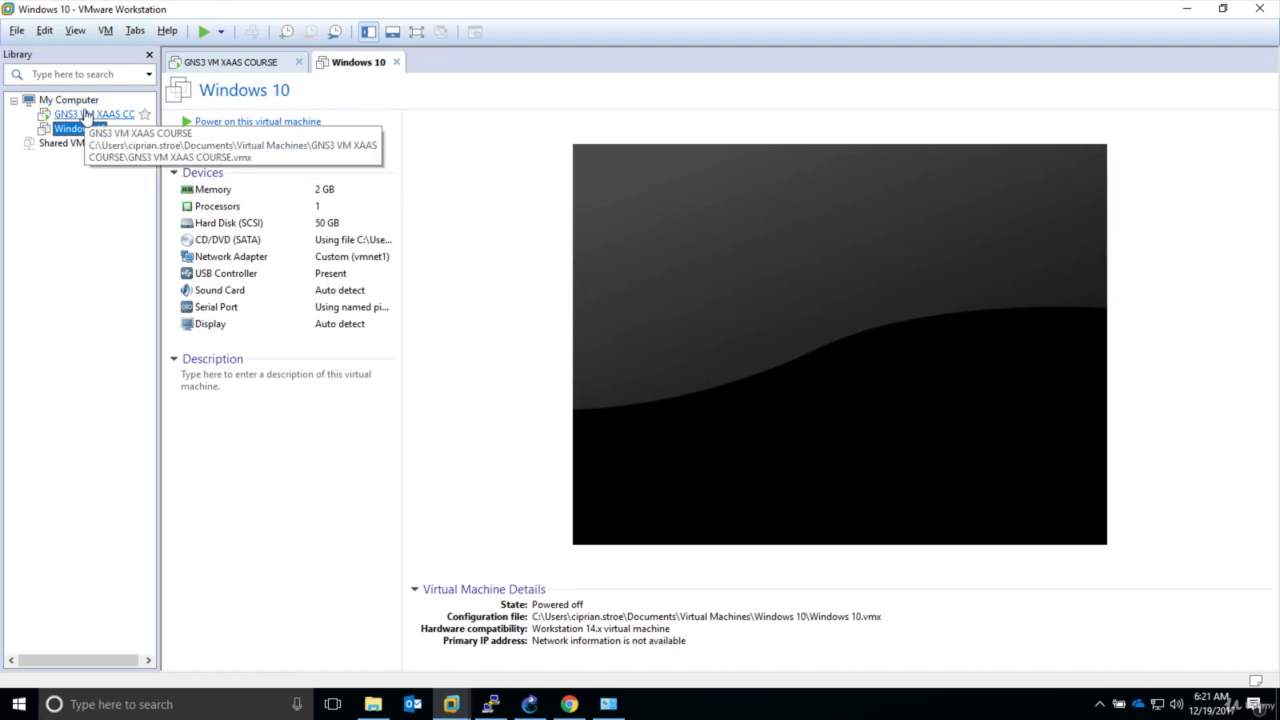
{"action": "left_click", "coordinate": [1187, 8]}
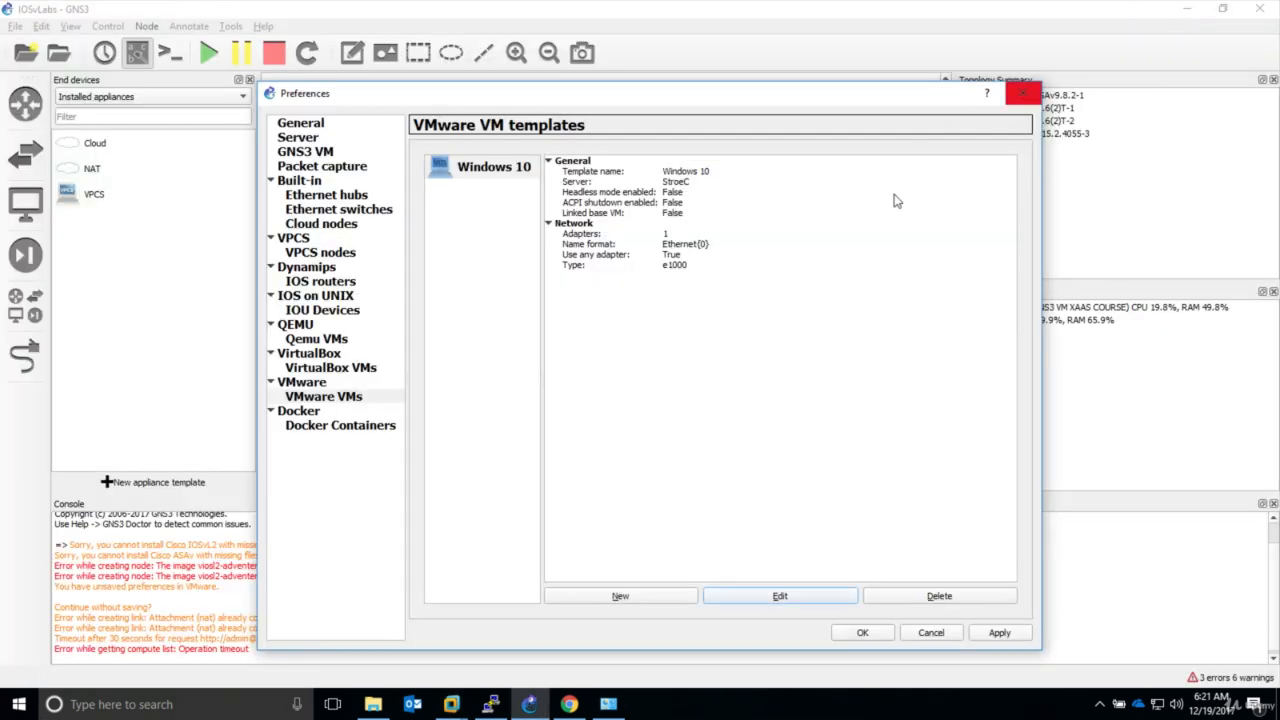
Step: Apply the preferences with the new Windows 10 template and close them
{"action": "left_click", "coordinate": [997, 637]}
{"action": "left_click", "coordinate": [862, 636]}
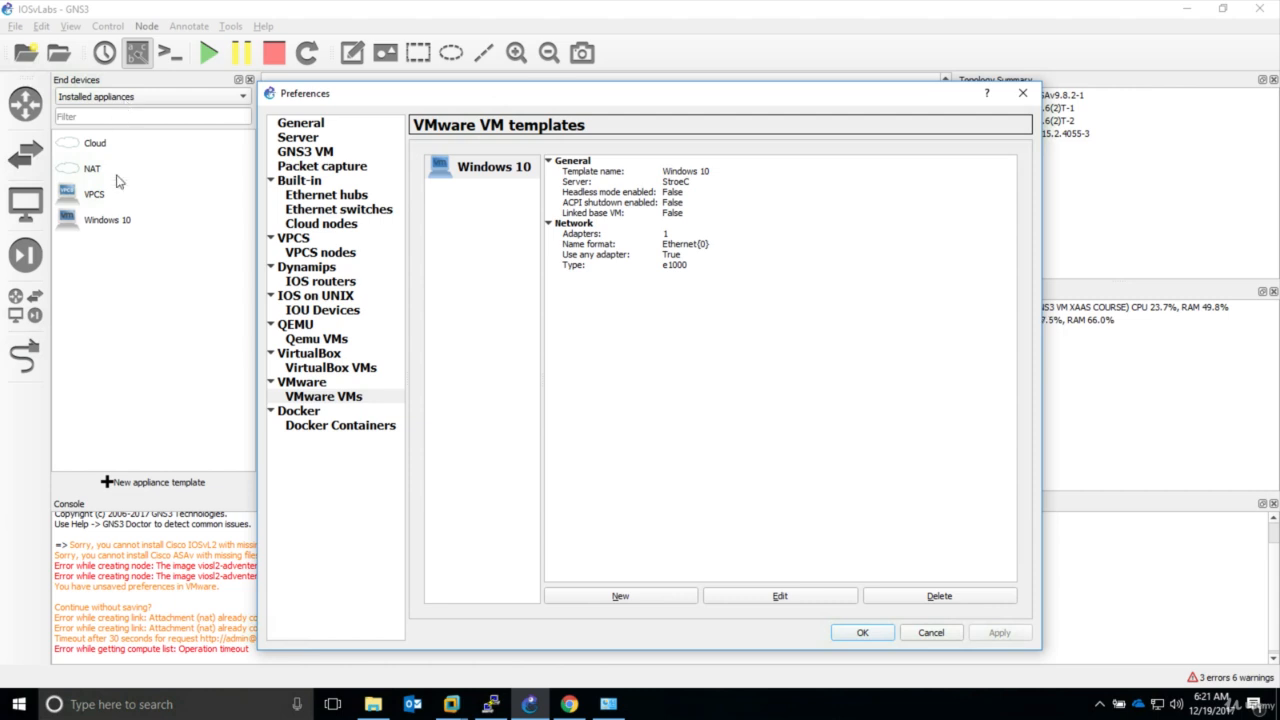
{"action": "left_click", "coordinate": [862, 633]}
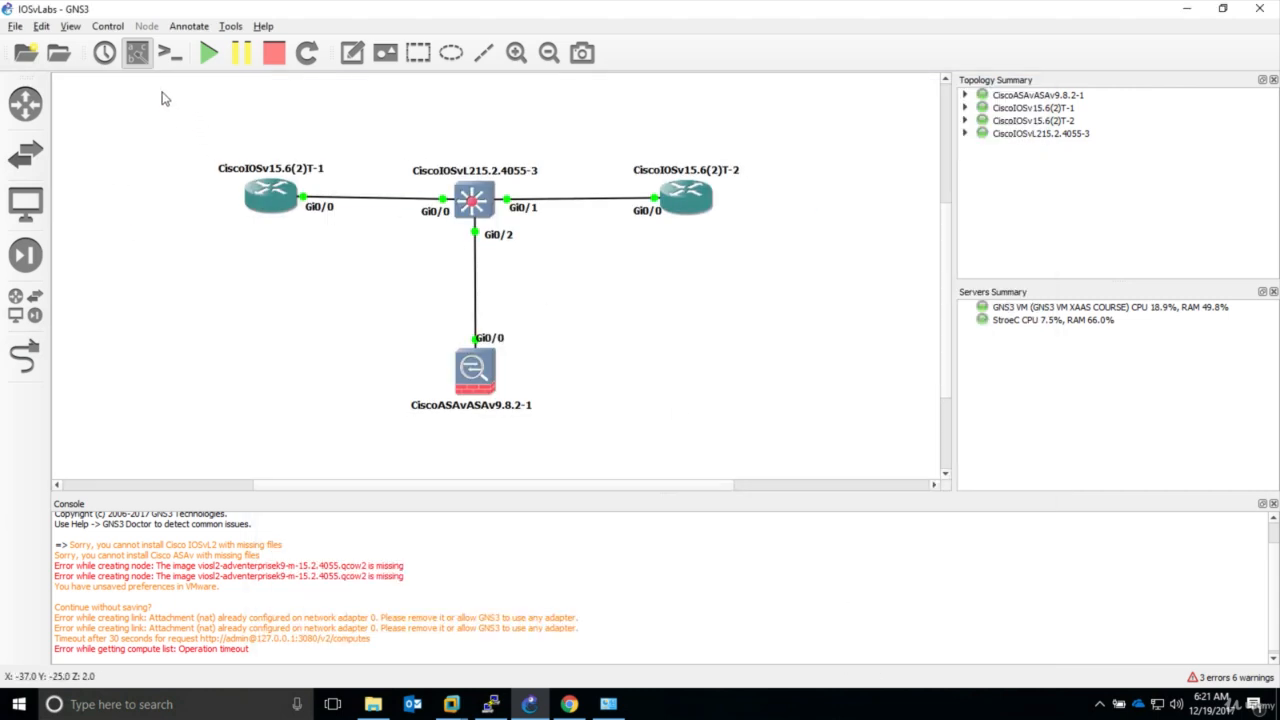
Step: Create a new blank project named windows10pc.project
{"action": "left_click", "coordinate": [15, 26]}
{"action": "mouse_move", "coordinate": [31, 29]}
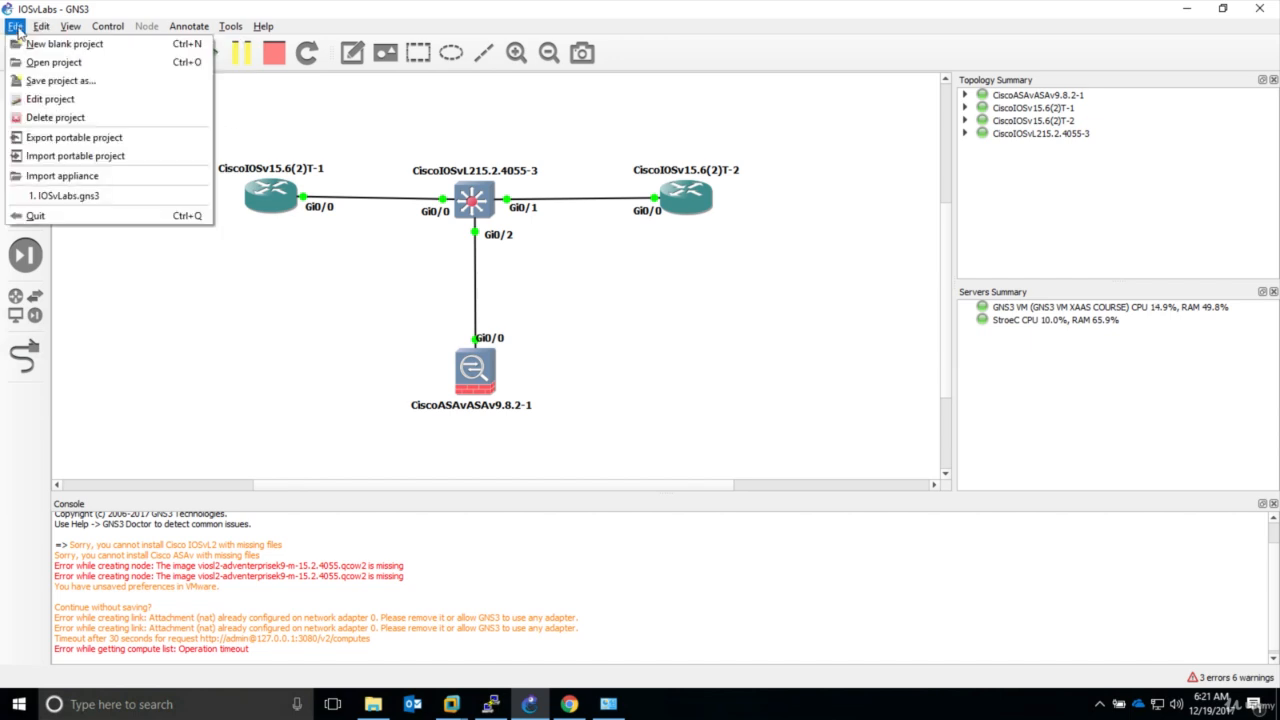
{"action": "left_click", "coordinate": [56, 44]}
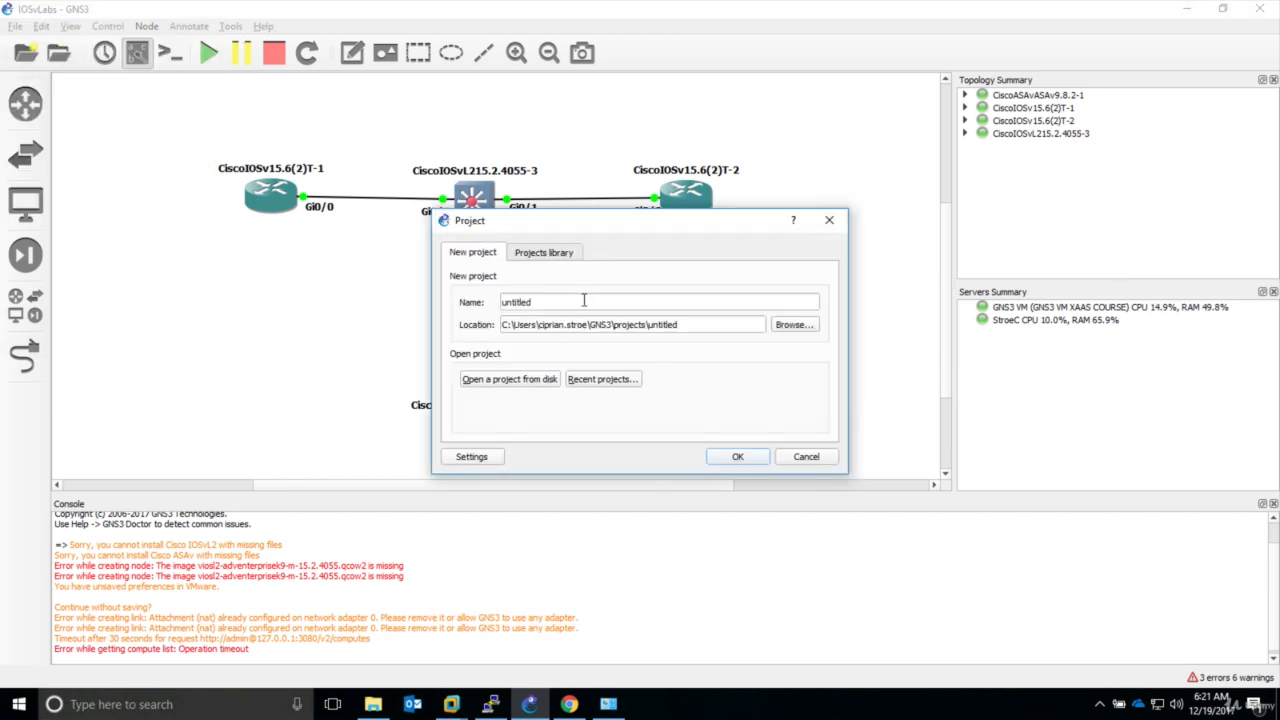
{"action": "left_click_drag", "start_coordinate": [573, 301], "coordinate": [503, 301]}
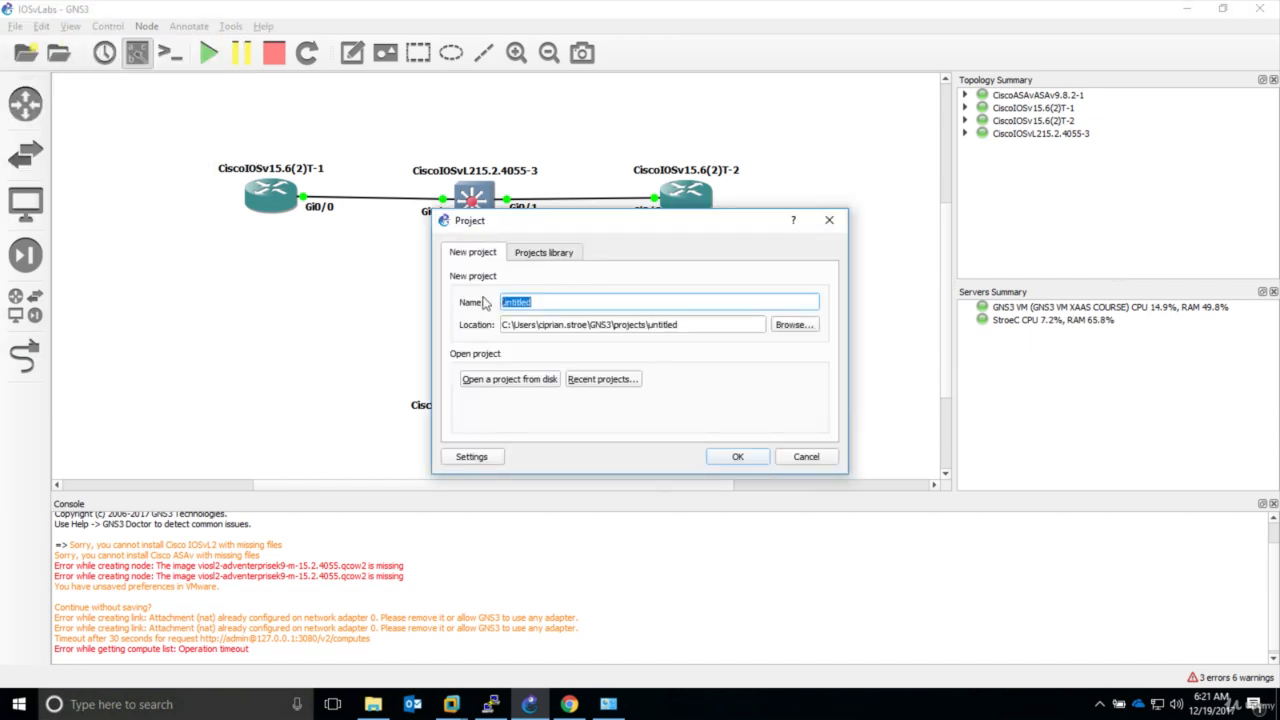
{"action": "type", "text": "windows10pc.project"}
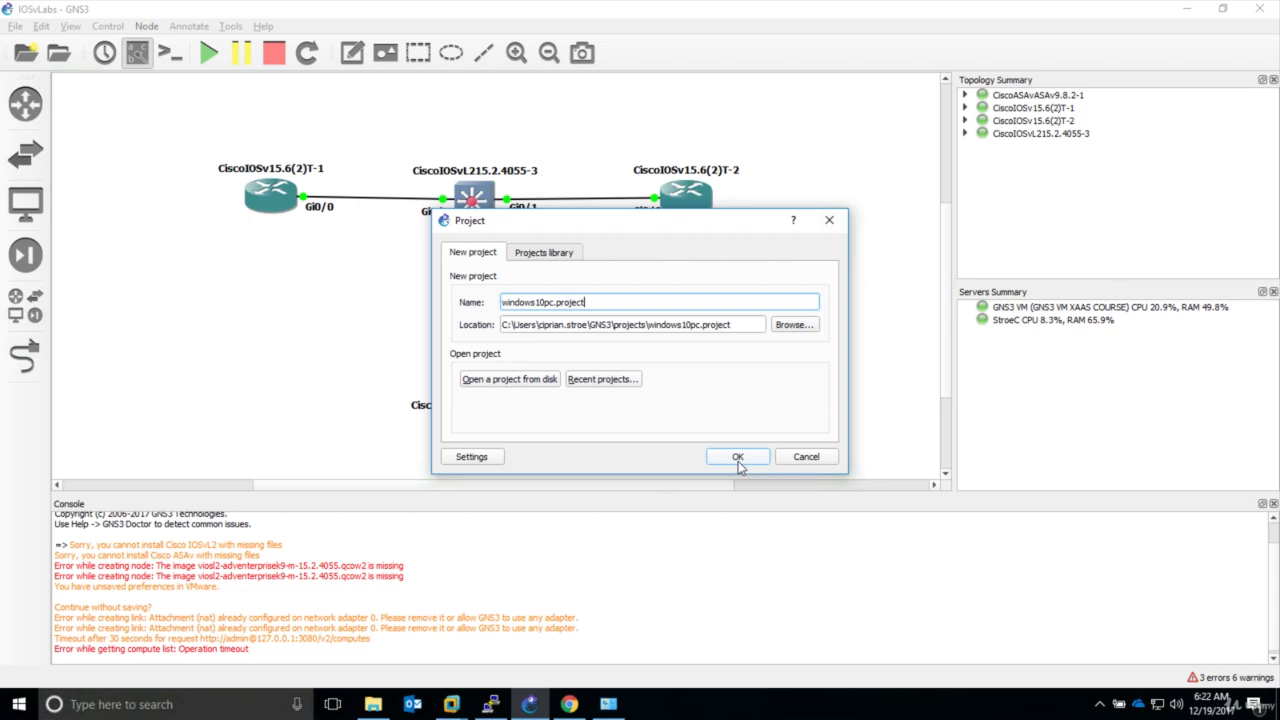
{"action": "left_click", "coordinate": [738, 457]}
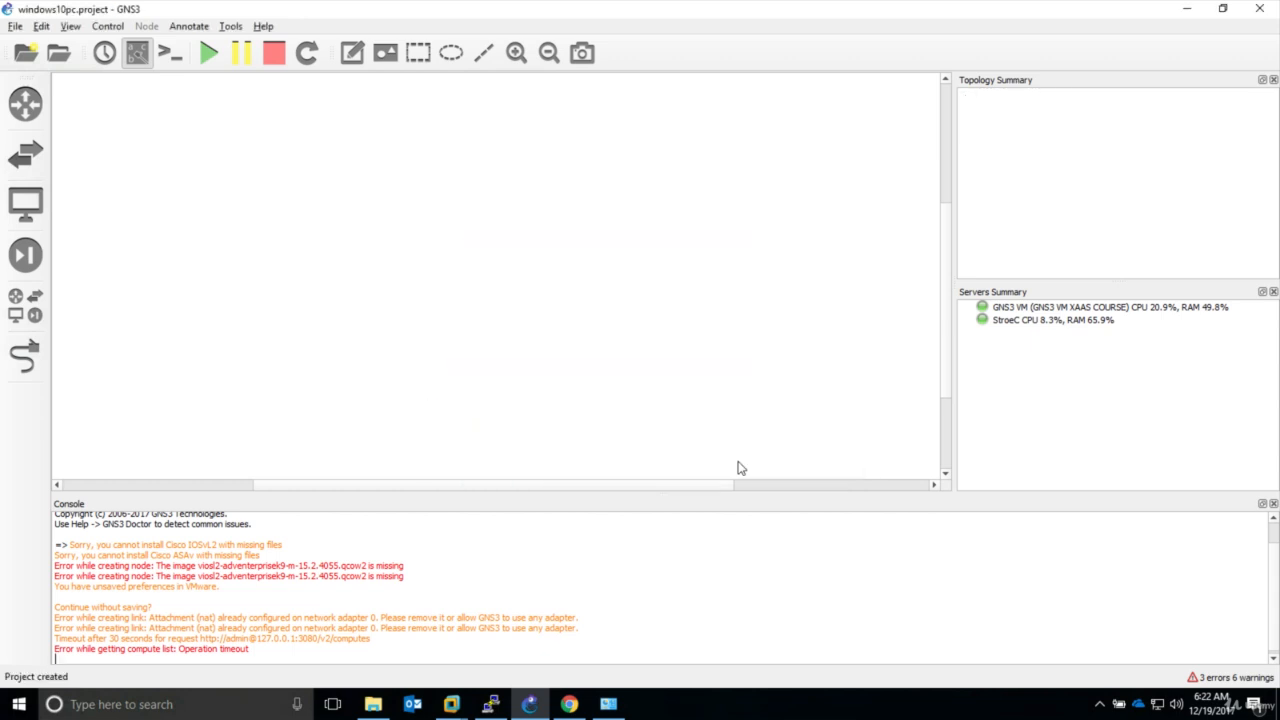
Step: Place a Windows 10 end device in the empty workspace and list all installed devices
{"action": "left_click", "coordinate": [30, 205]}
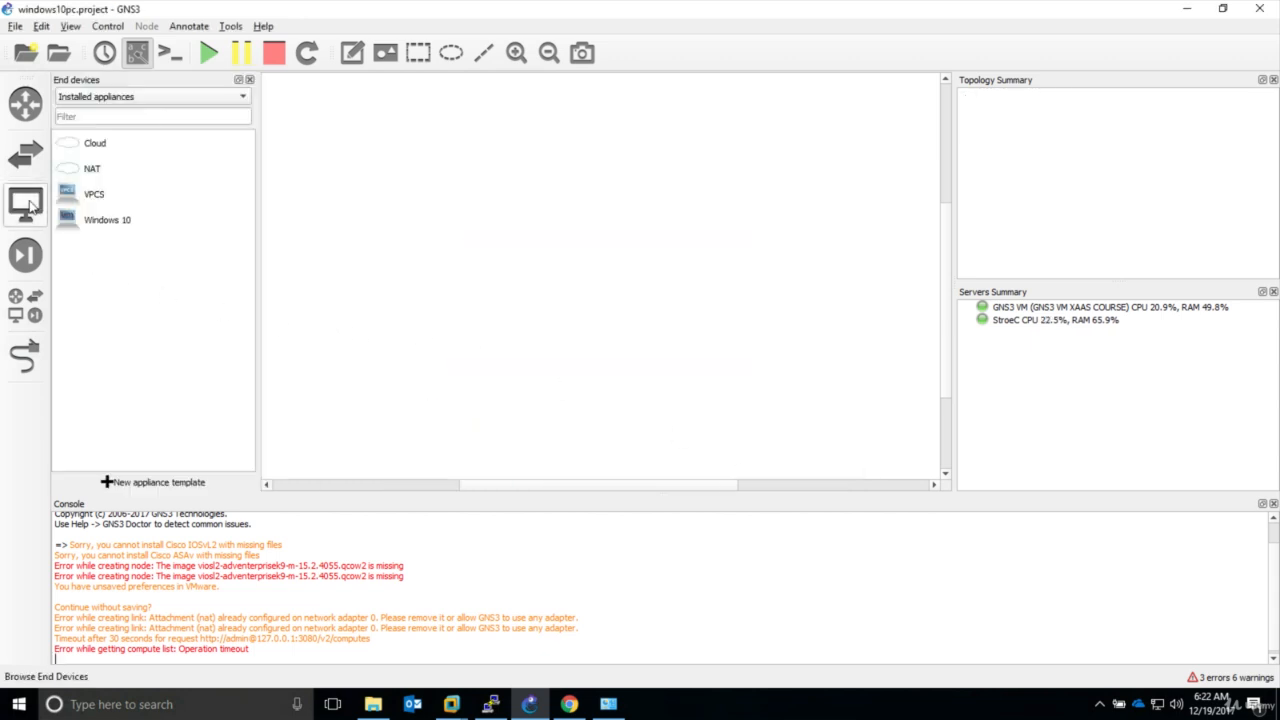
{"action": "left_click_drag", "start_coordinate": [90, 220], "coordinate": [385, 241]}
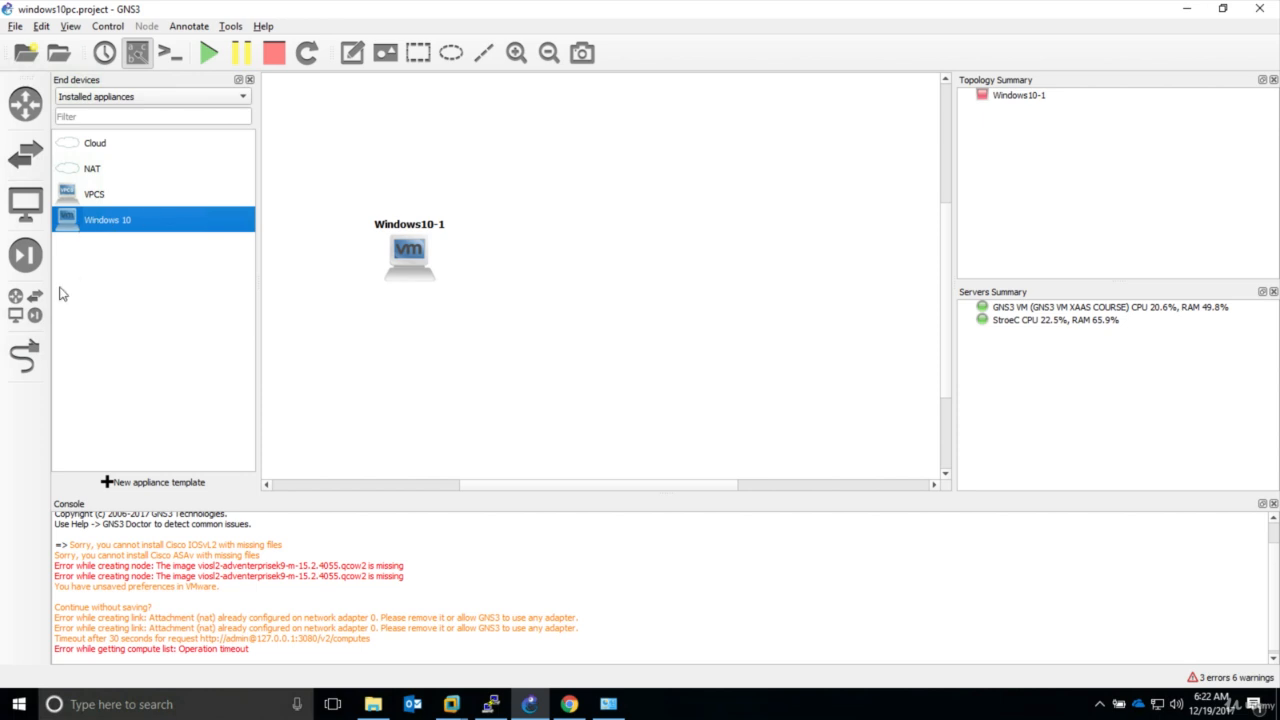
{"action": "left_click", "coordinate": [34, 313]}
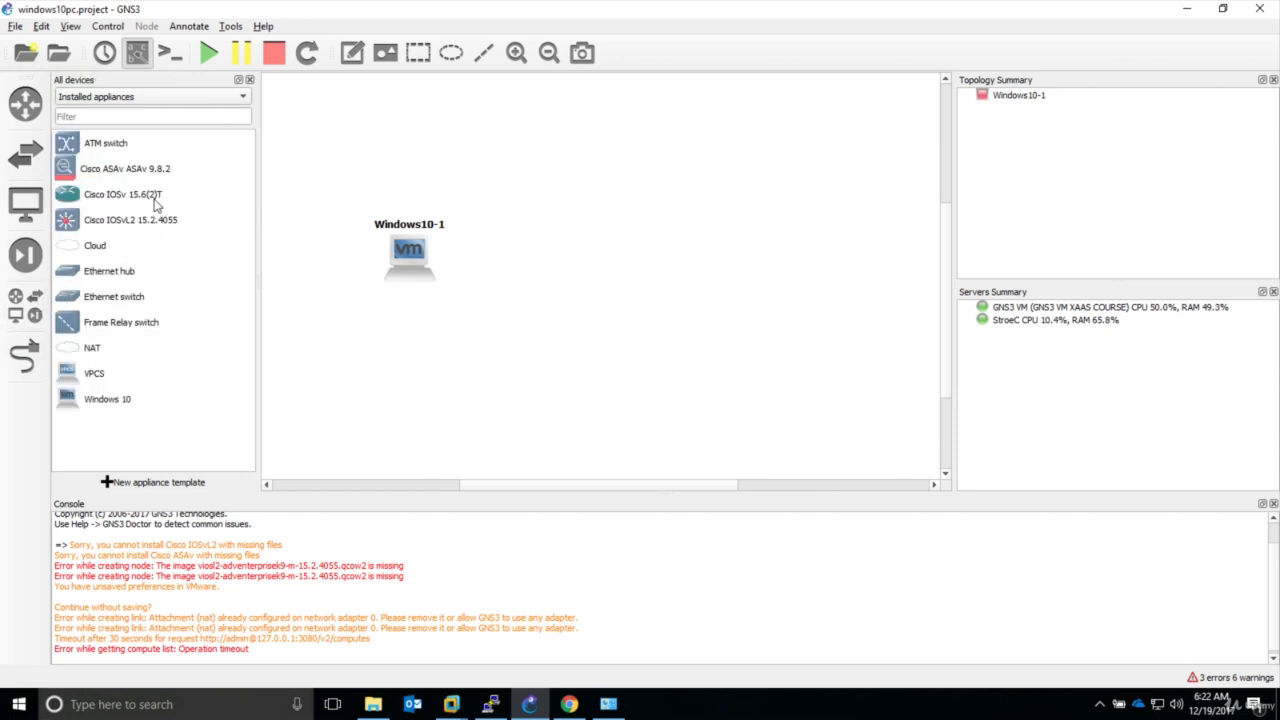
Step: Place a Cisco IOSv 15.6(2)T router beside Windows10-1, link the PC's Ethernet0 to the router's Gi0/0, and level the PC with the router
{"action": "left_click_drag", "start_coordinate": [118, 202], "coordinate": [678, 260]}
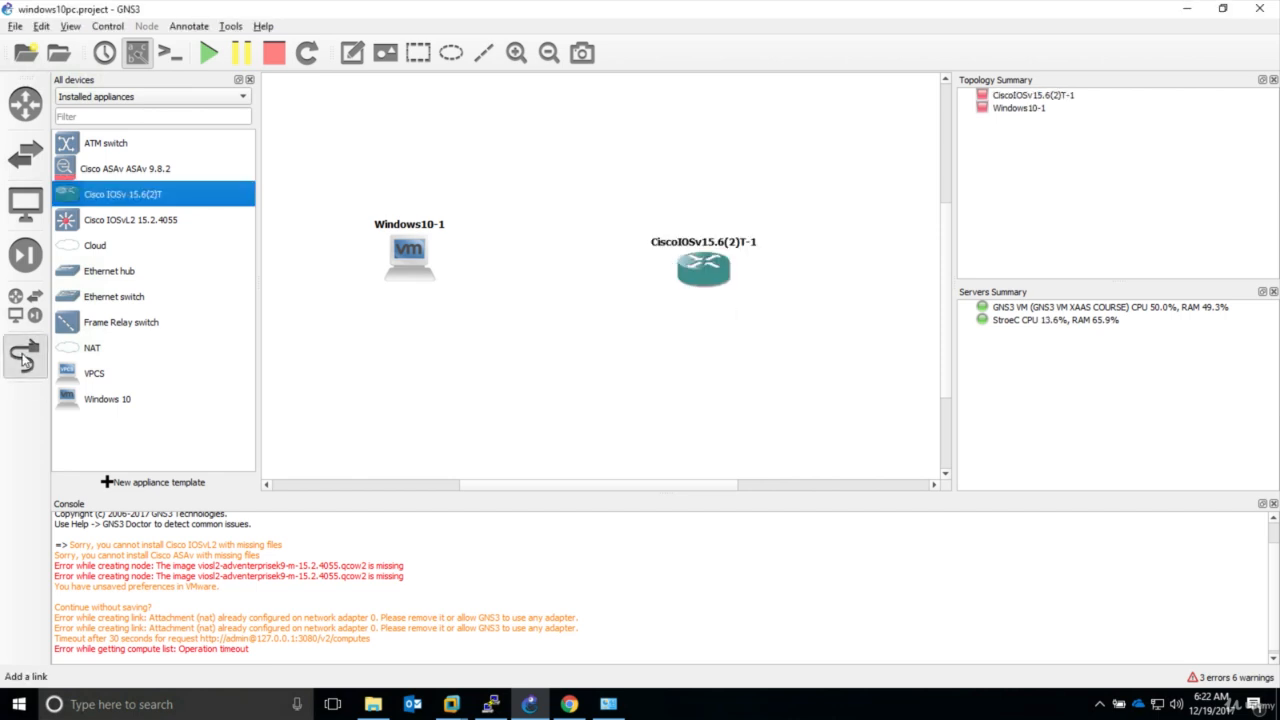
{"action": "left_click", "coordinate": [24, 360]}
{"action": "left_click", "coordinate": [403, 254]}
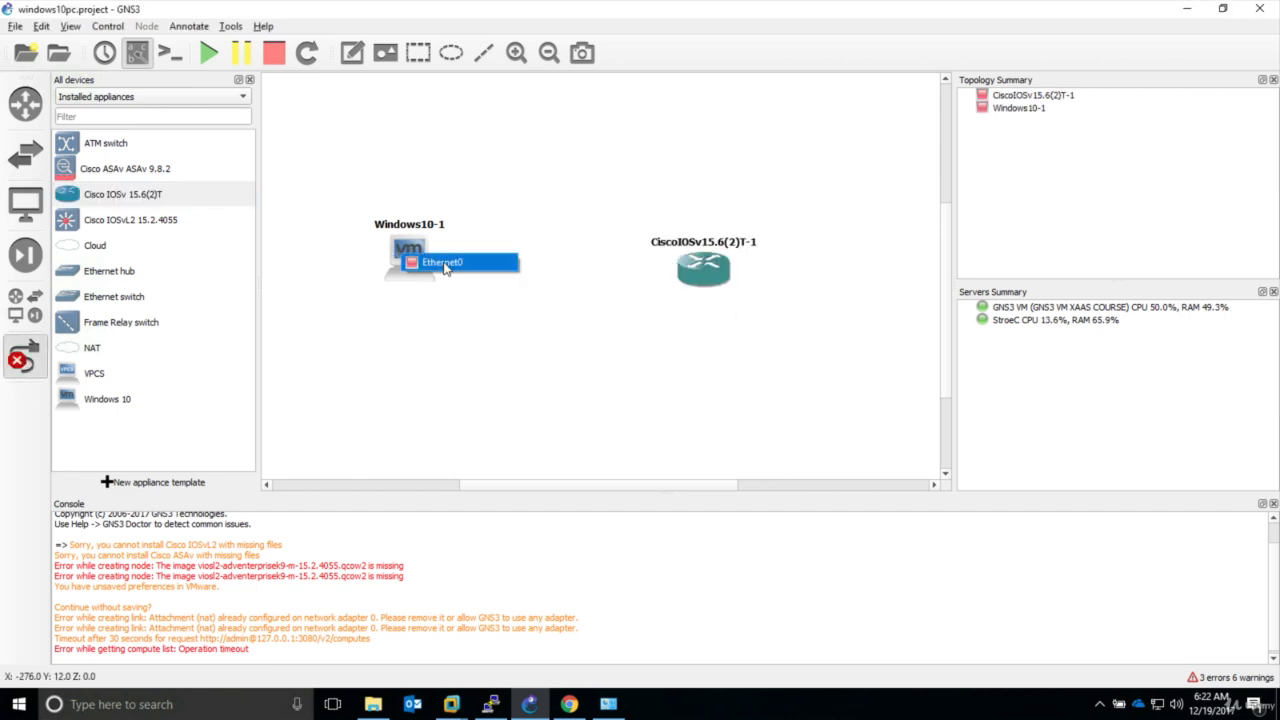
{"action": "left_click", "coordinate": [446, 263]}
{"action": "left_click", "coordinate": [704, 268]}
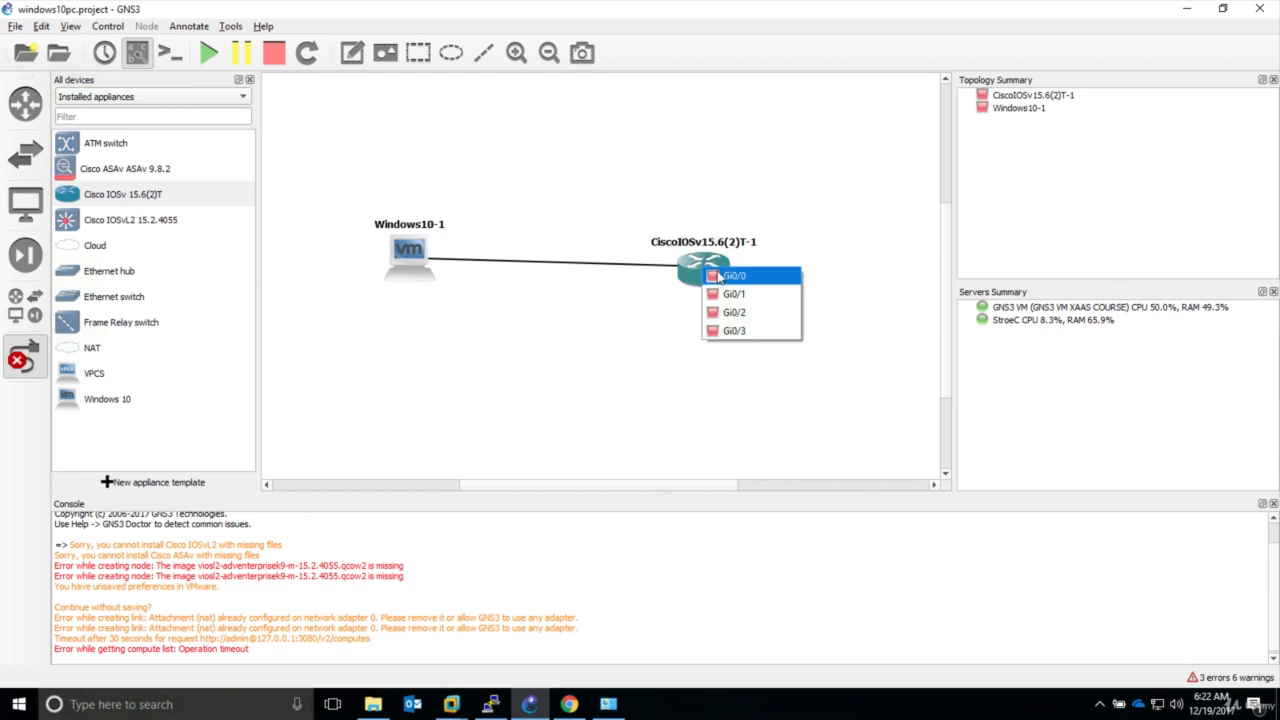
{"action": "left_click", "coordinate": [730, 276]}
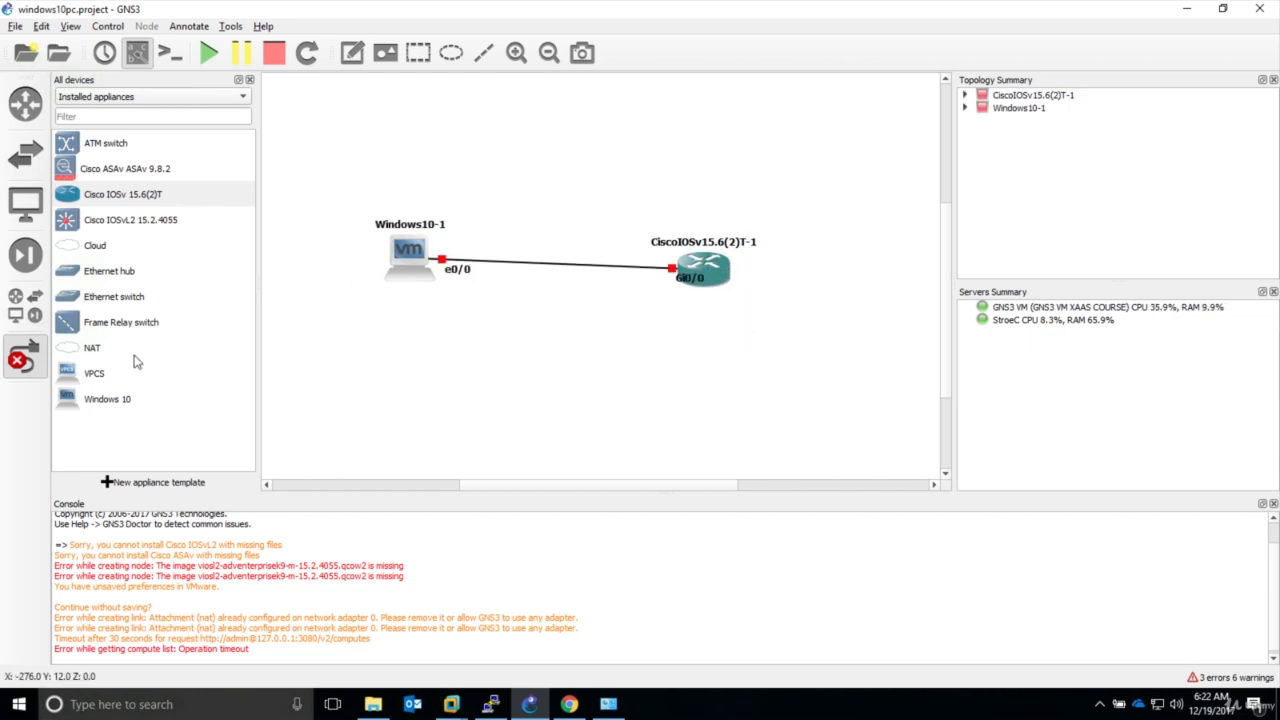
{"action": "left_click", "coordinate": [22, 362]}
{"action": "left_click_drag", "start_coordinate": [418, 257], "coordinate": [416, 268]}
Step: Start the Cisco IOSv router and the Windows10-1 node
{"action": "right_click", "coordinate": [709, 266]}
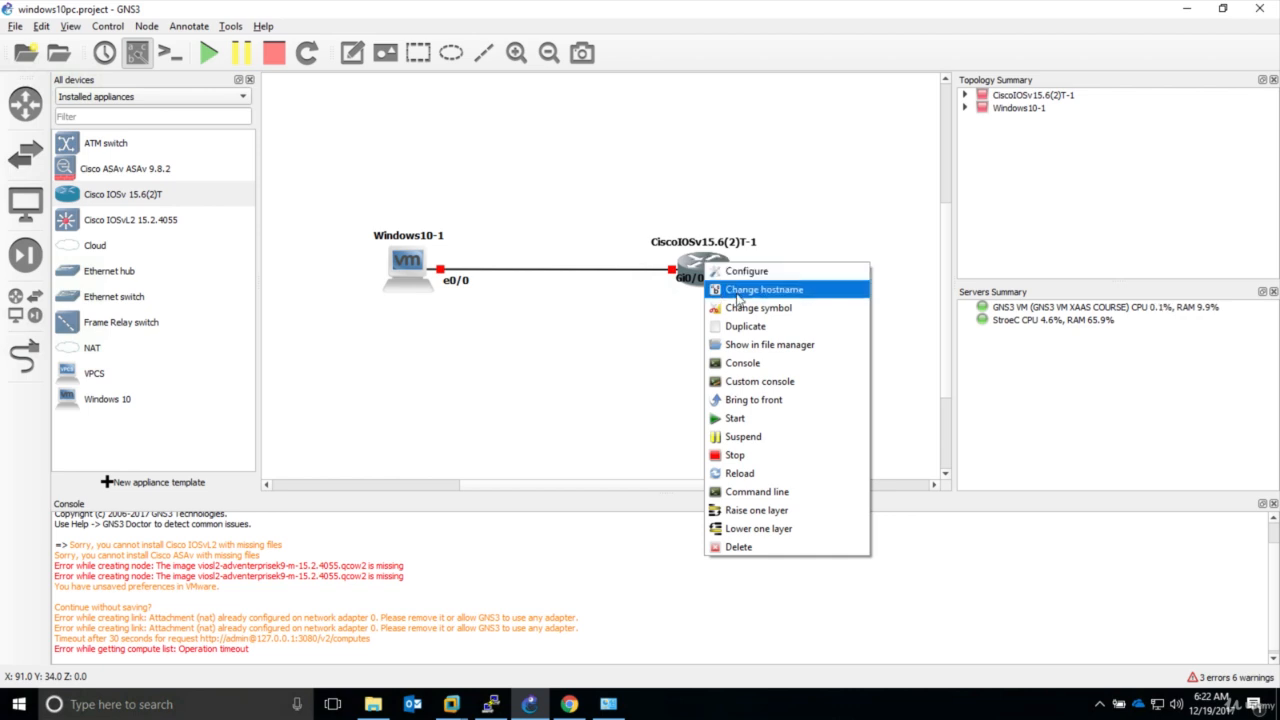
{"action": "left_click", "coordinate": [752, 420]}
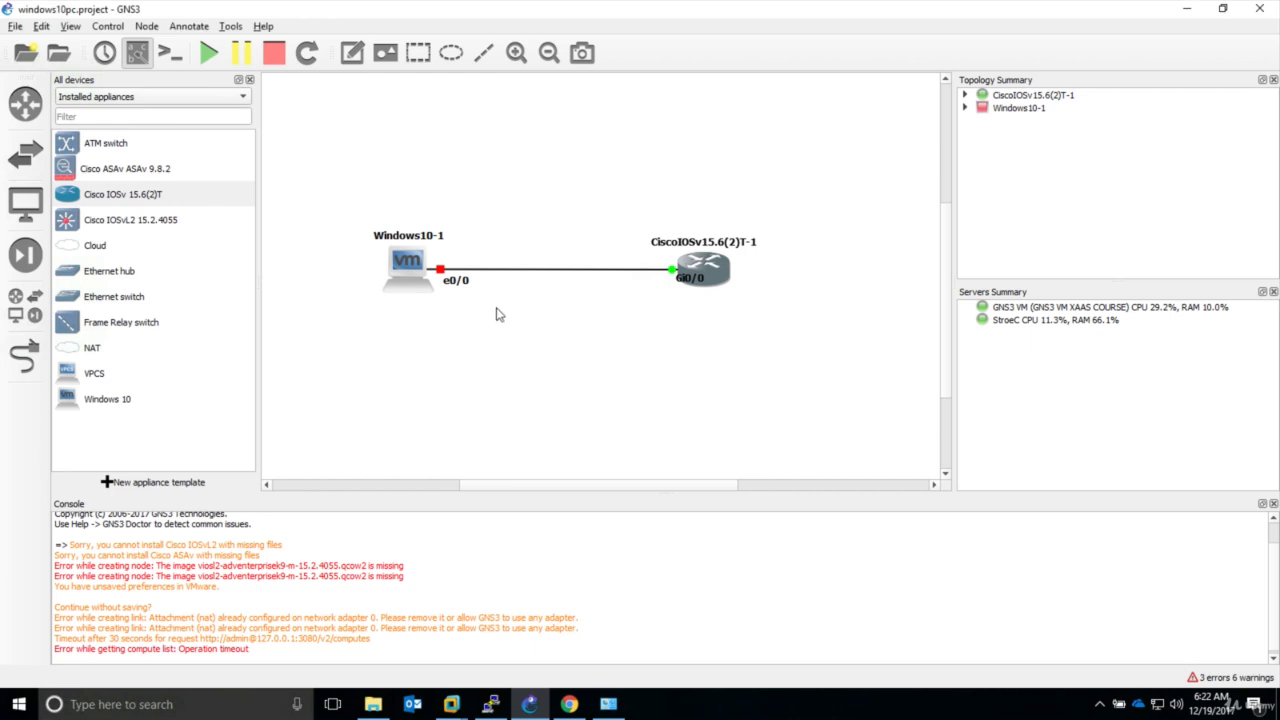
{"action": "right_click", "coordinate": [412, 265]}
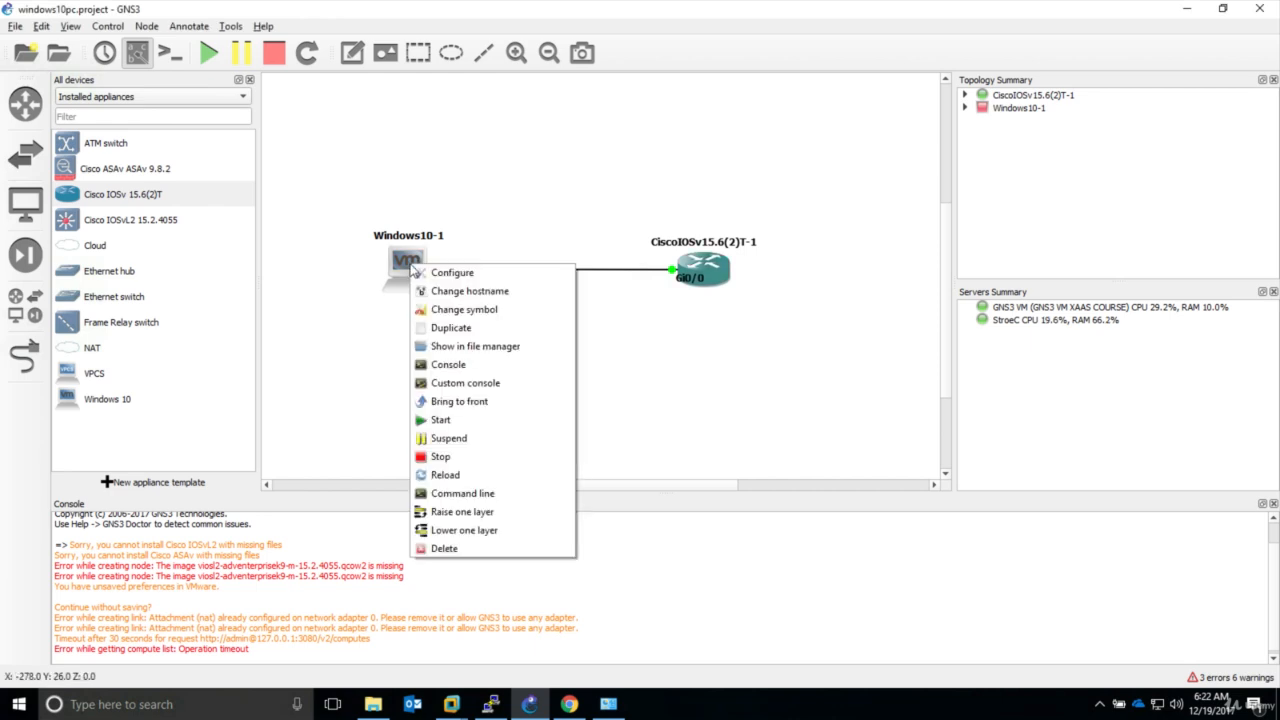
{"action": "left_click", "coordinate": [446, 423]}
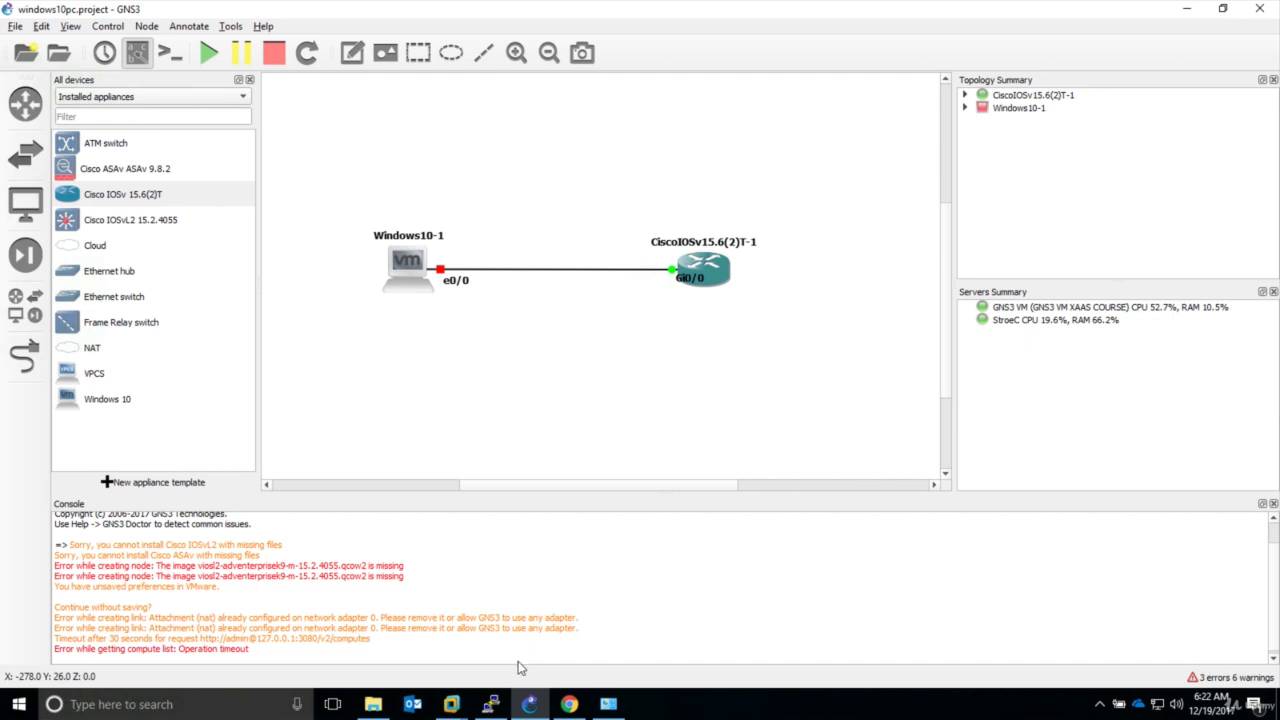
Step: Switch to VMware Workstation to check that the Windows 10 virtual machine powers on, and return to GNS3
{"action": "left_click", "coordinate": [452, 704]}
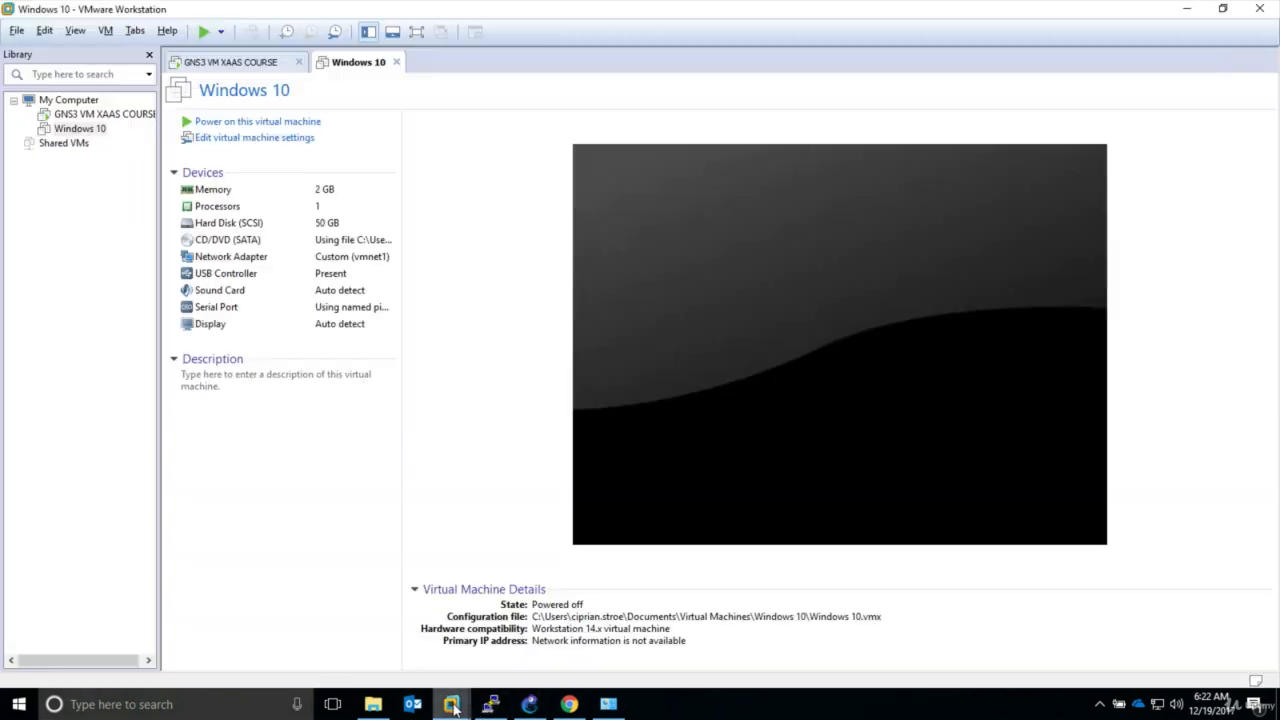
{"action": "mouse_move", "coordinate": [452, 704]}
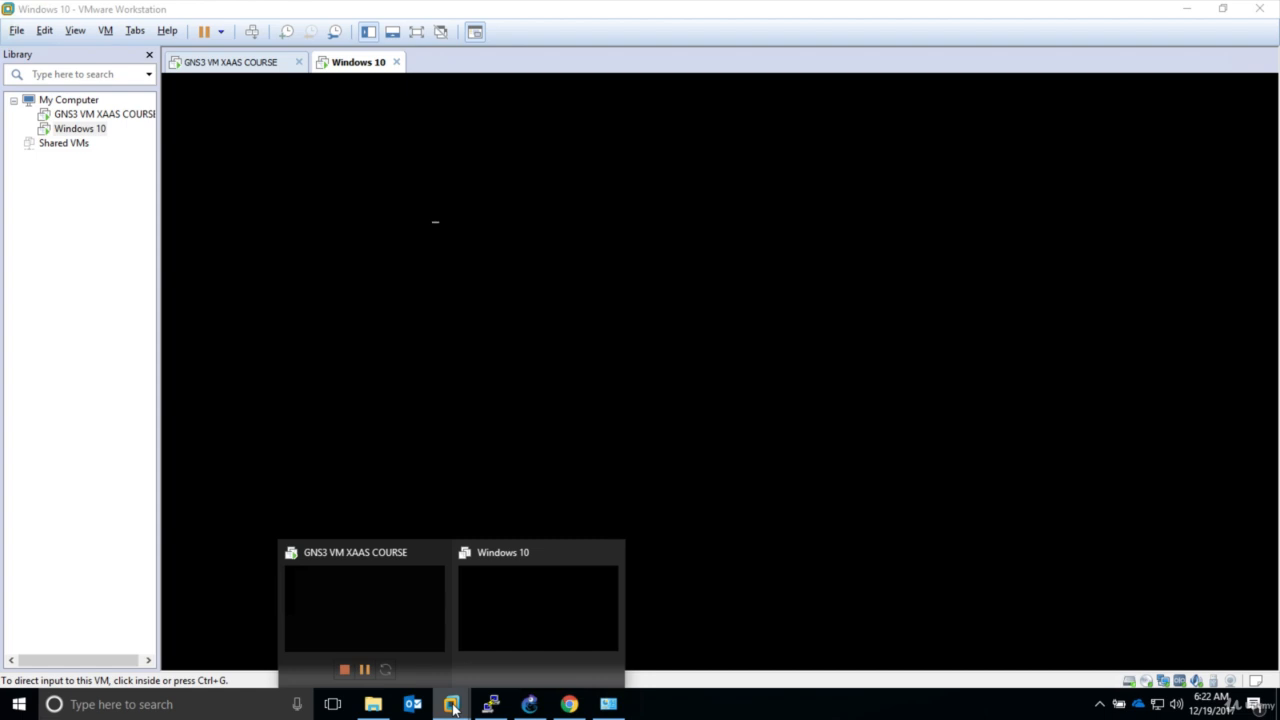
{"action": "left_click", "coordinate": [1195, 14]}
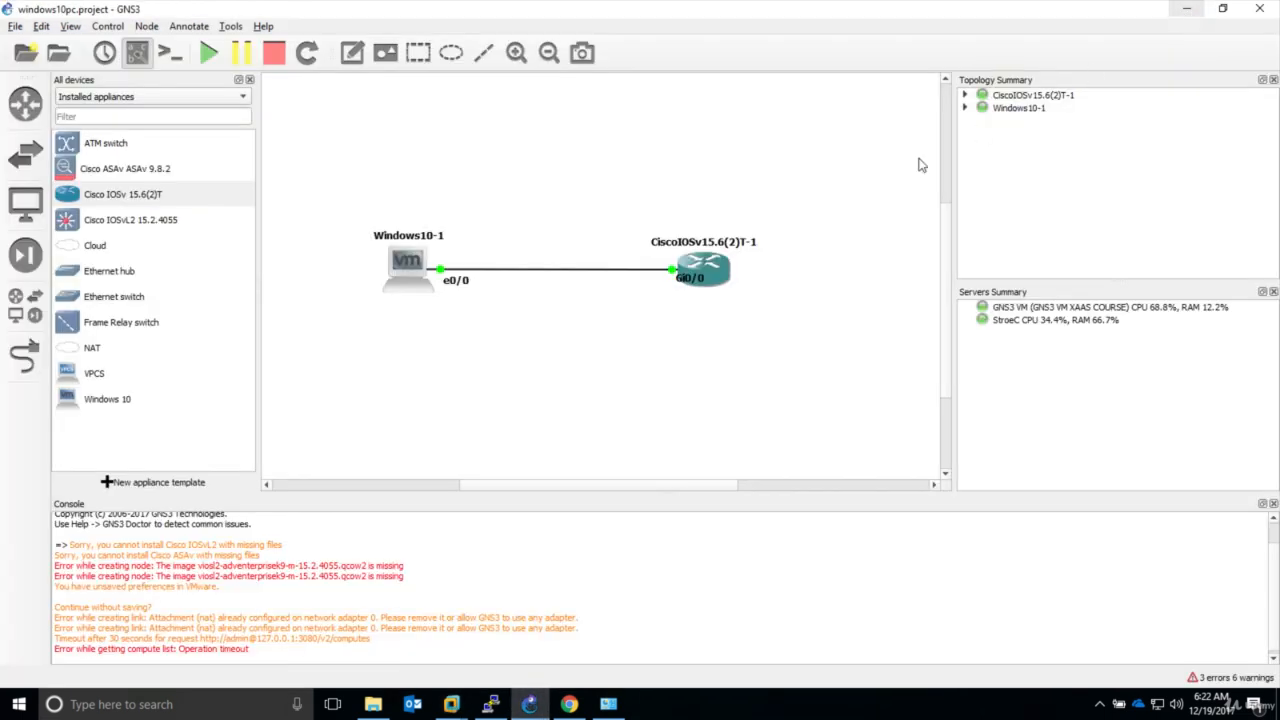
Step: Open the Cisco IOSv router's console, and move and narrow its window so the topology's link stays in view
{"action": "right_click", "coordinate": [706, 273]}
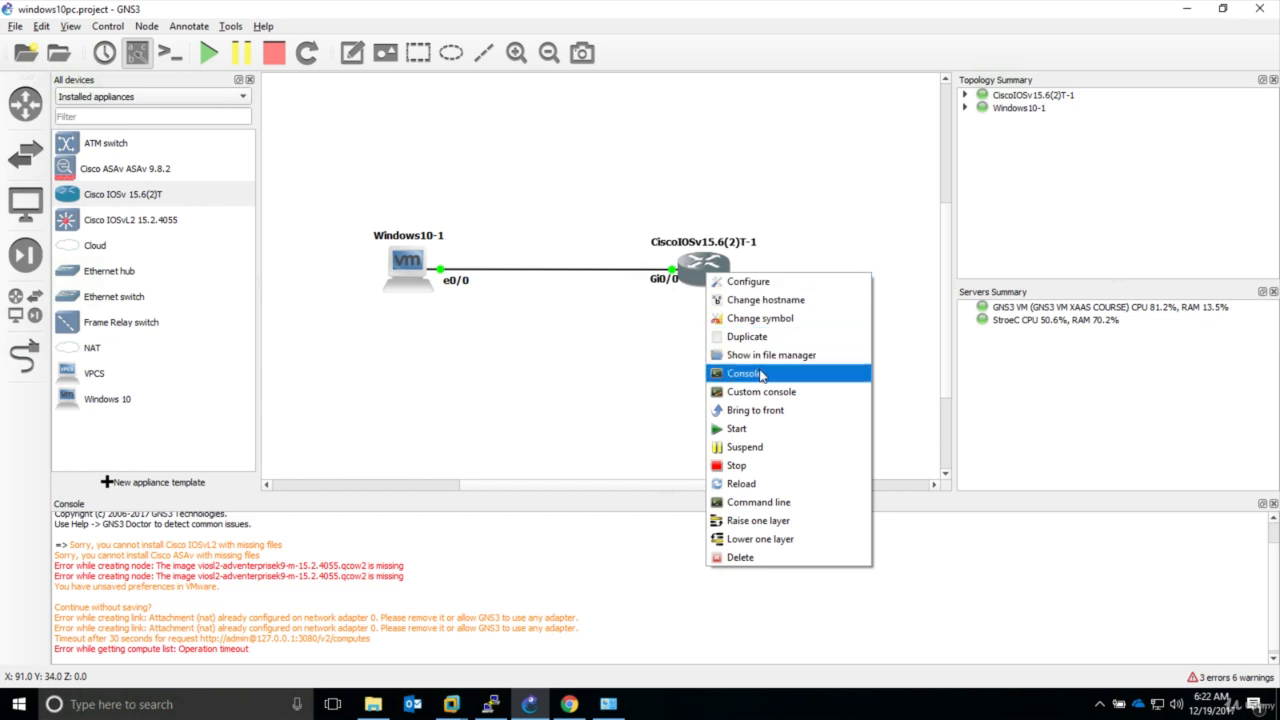
{"action": "left_click", "coordinate": [757, 376]}
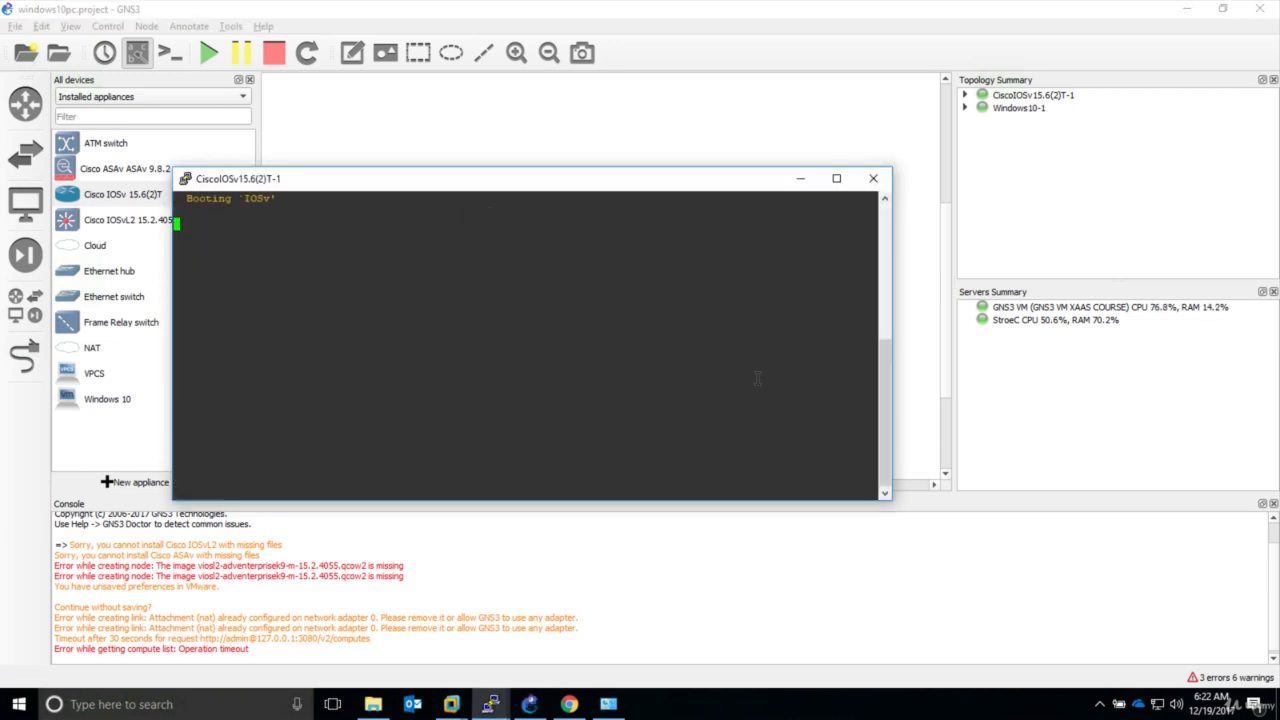
{"action": "left_click_drag", "start_coordinate": [583, 180], "coordinate": [940, 80]}
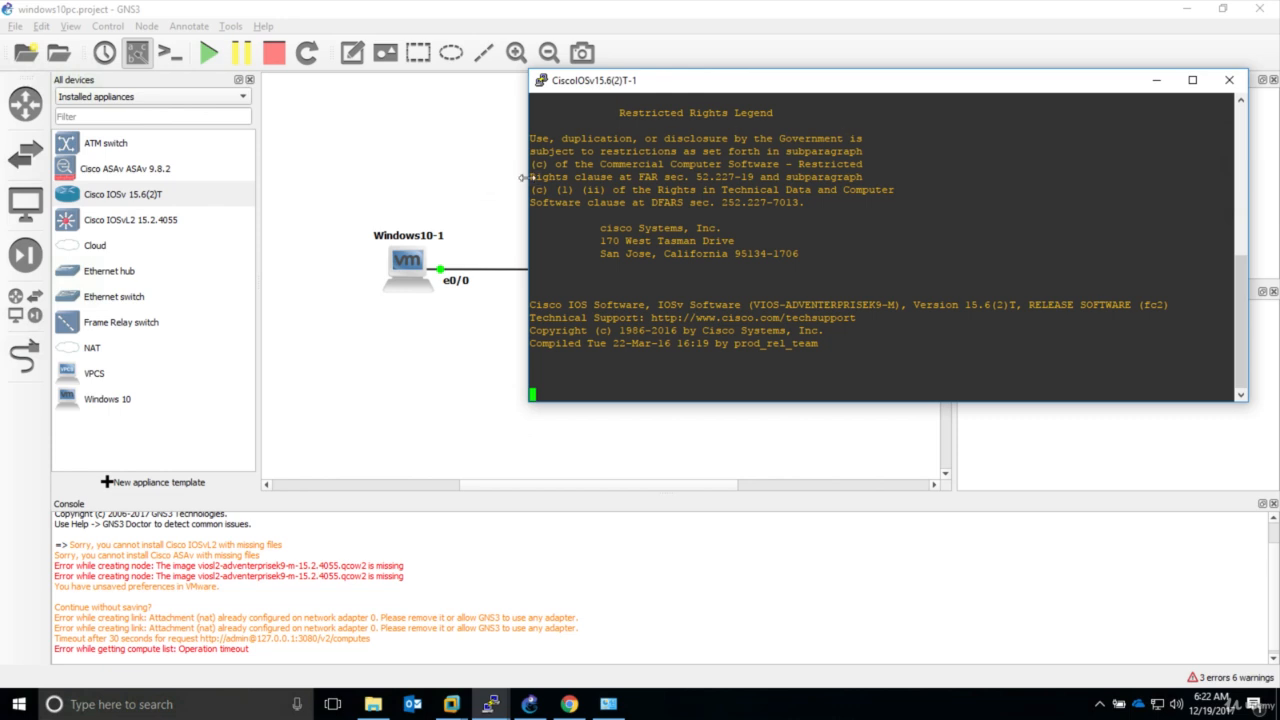
{"action": "left_click_drag", "start_coordinate": [522, 178], "coordinate": [727, 180]}
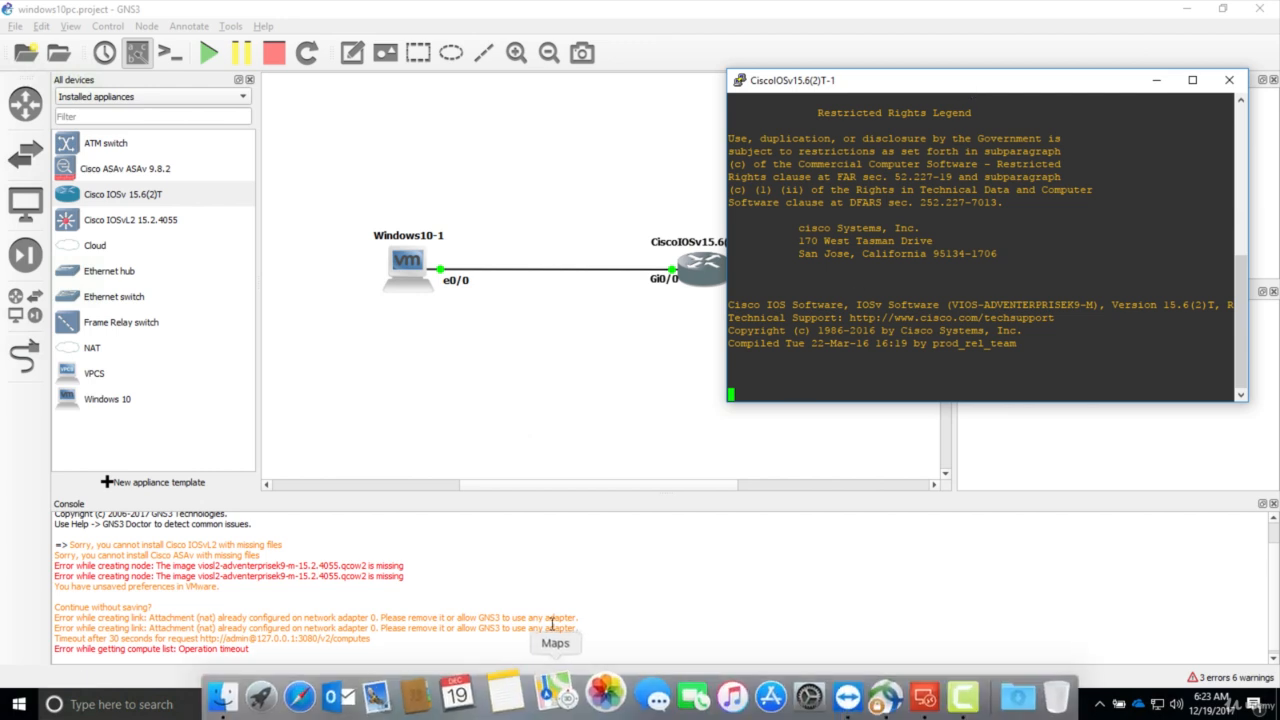
Step: Switch to the Windows 10 virtual machine in VMware Workstation and position the router console over it
{"action": "left_click", "coordinate": [532, 705]}
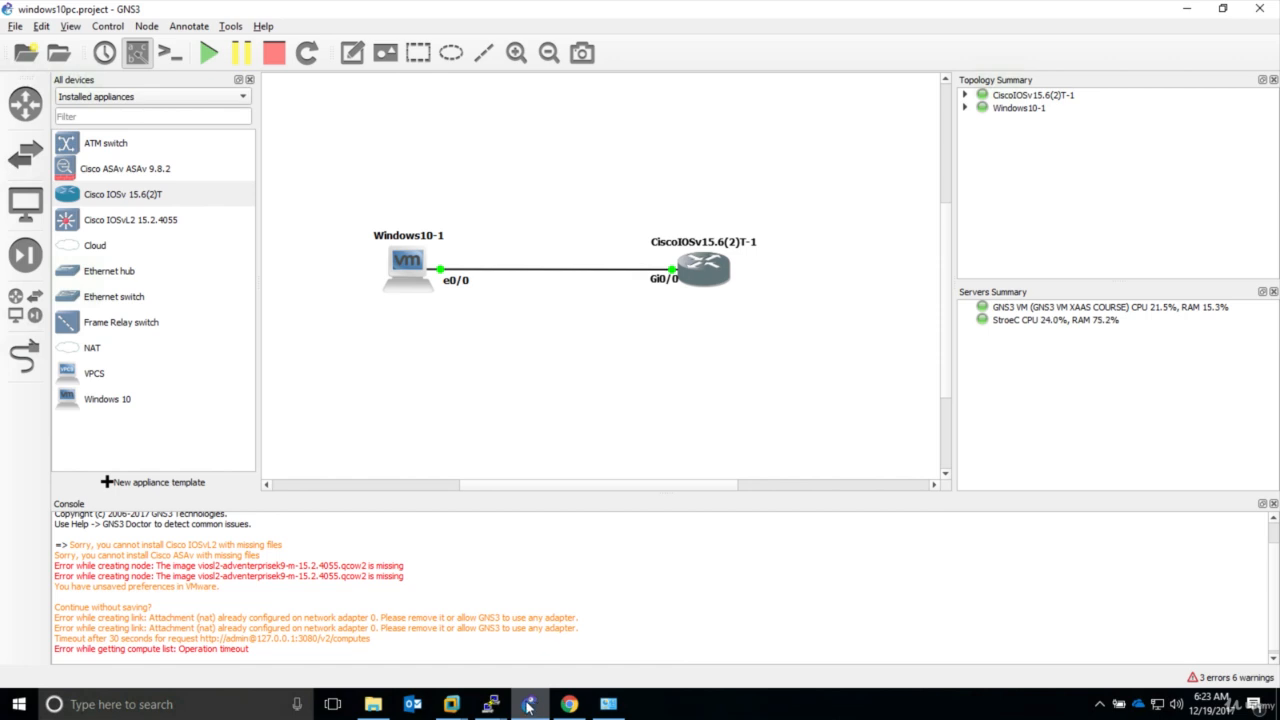
{"action": "mouse_move", "coordinate": [460, 707]}
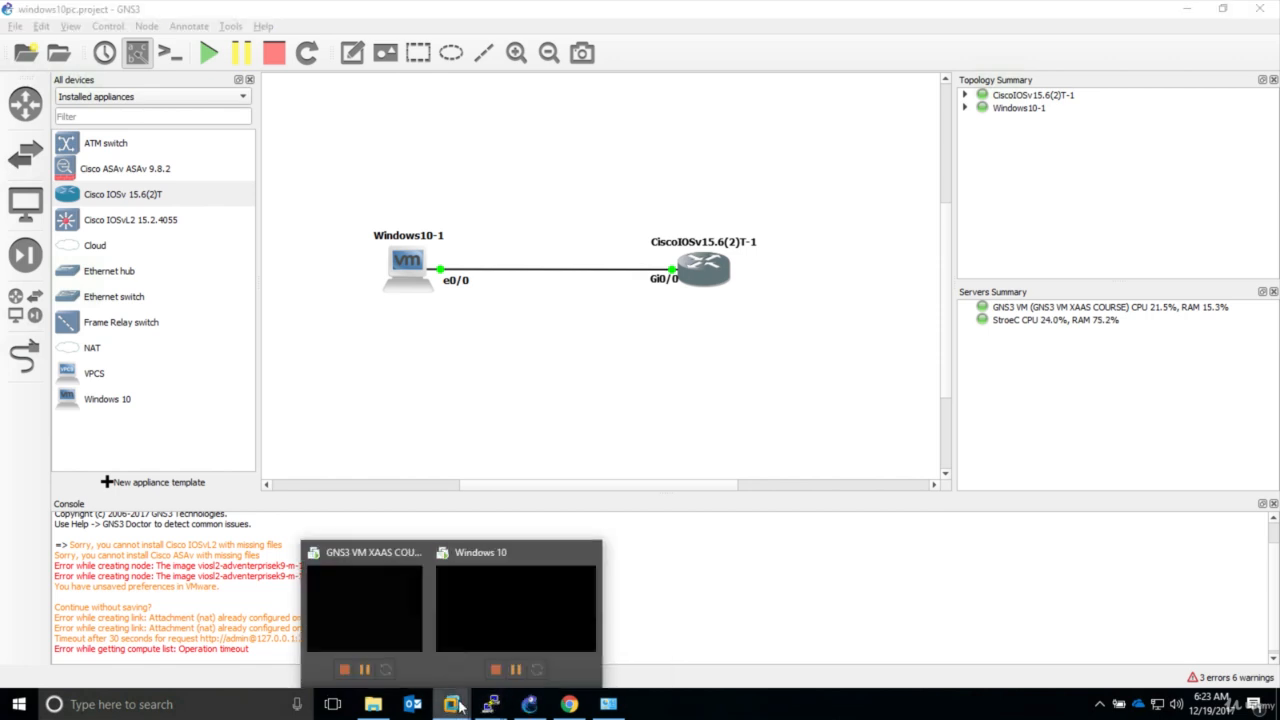
{"action": "left_click", "coordinate": [515, 620]}
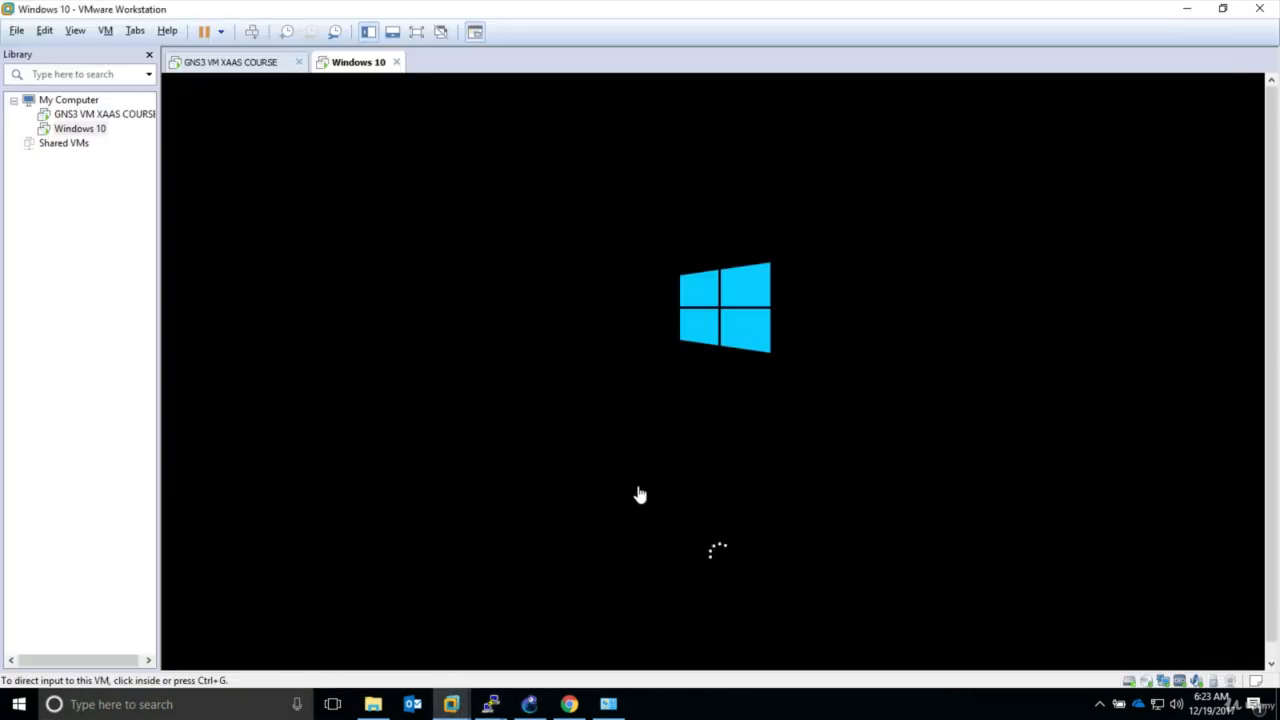
{"action": "left_click", "coordinate": [490, 706]}
{"action": "left_click", "coordinate": [585, 632]}
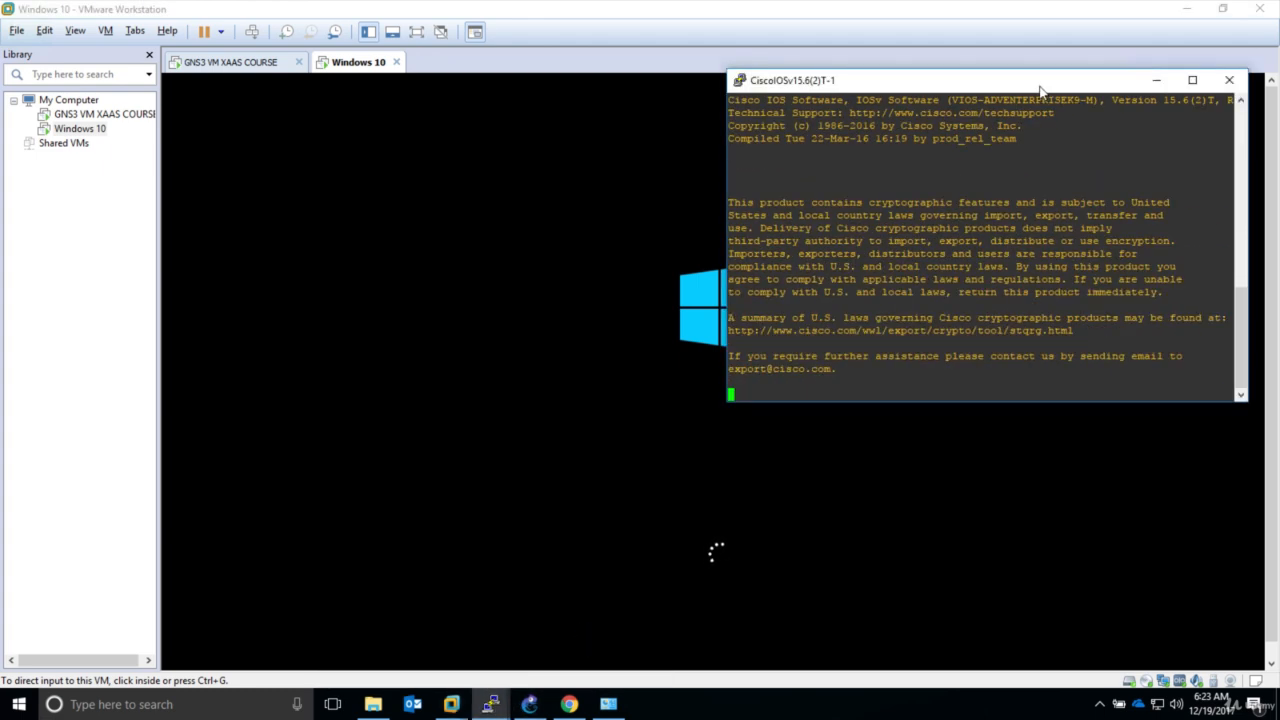
{"action": "left_click_drag", "start_coordinate": [1045, 78], "coordinate": [548, 87]}
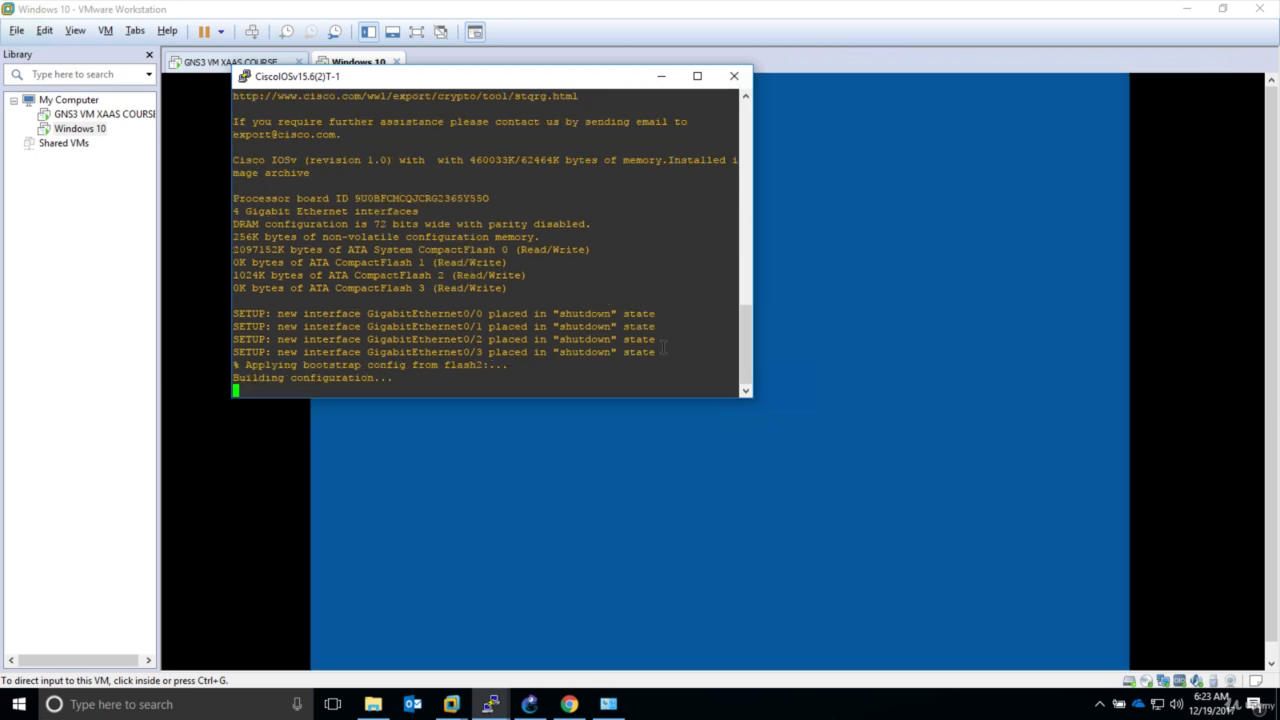
Step: Bring up the Router# command prompt in the router console
{"action": "key", "text": "Return"}
{"action": "key", "text": "Return"}
{"action": "key", "text": "Return"}
{"action": "key", "text": "Return"}
{"action": "key", "text": "Return"}
{"action": "key", "text": "Return"}
{"action": "key", "text": "Return"}
{"action": "key", "text": "Return"}
{"action": "key", "text": "Return"}
{"action": "key", "text": "Return"}
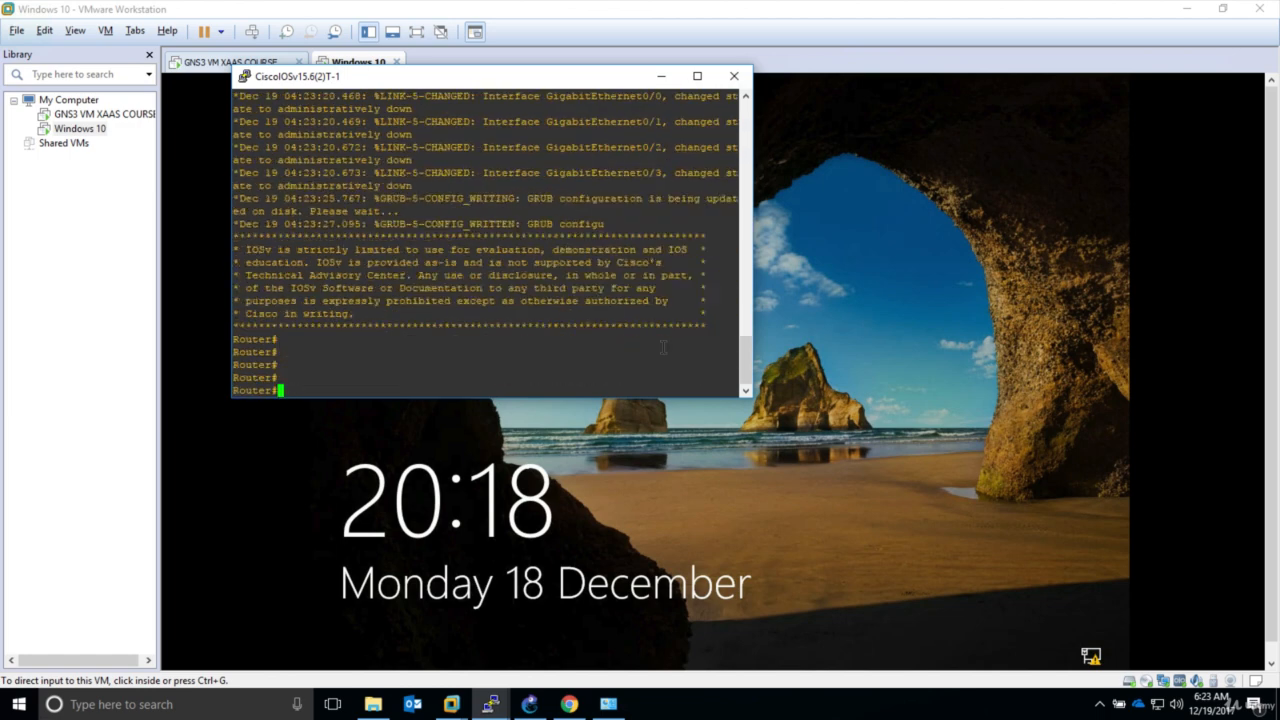
{"action": "key", "text": "Return"}
{"action": "key", "text": "Return"}
{"action": "key", "text": "Return"}
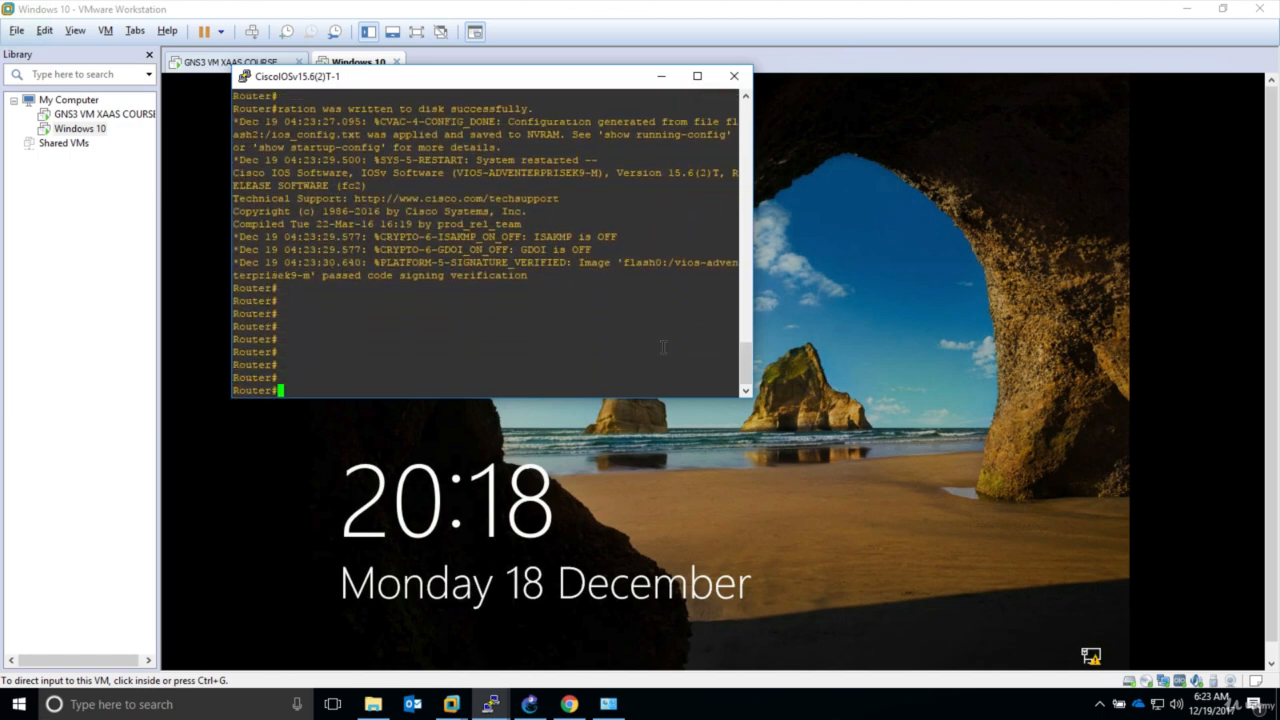
Step: Enter global configuration mode with conf t and open interface gi 0/0 on the router
{"action": "type", "text": "conf t"}
{"action": "key", "text": "Return"}
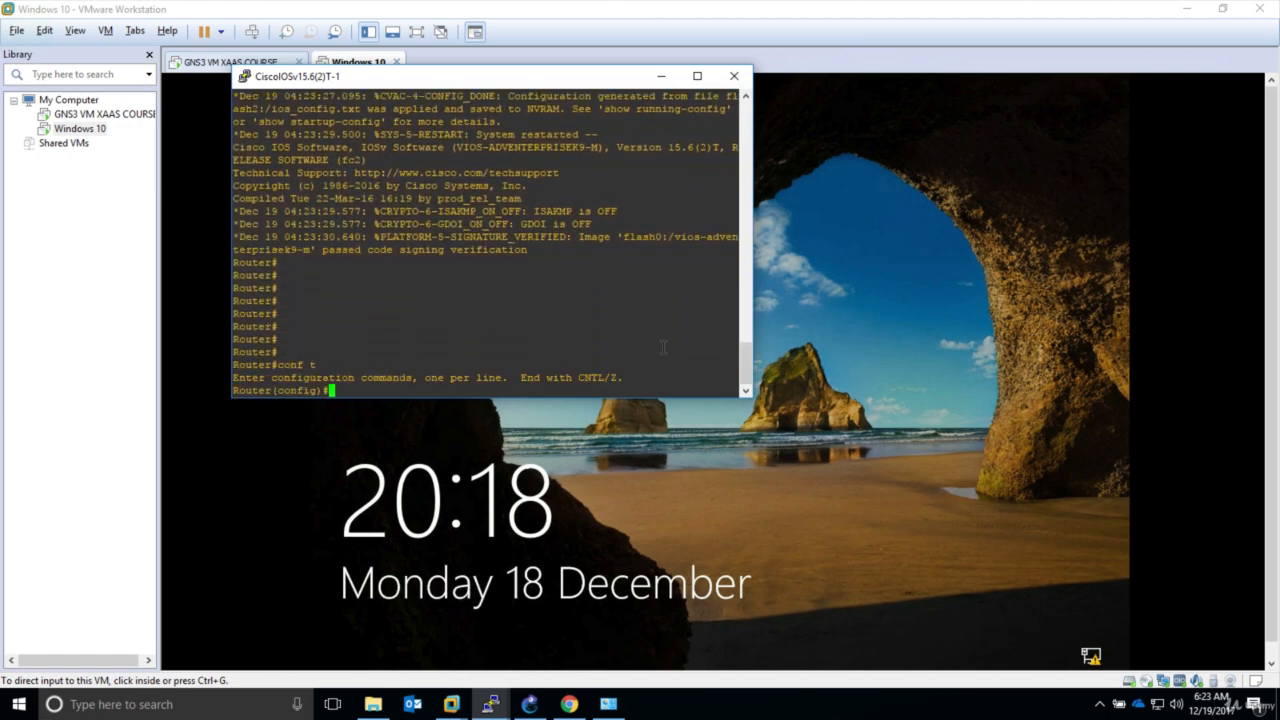
{"action": "type", "text": "int gi 0/0"}
{"action": "key", "text": "BackSpace"}
{"action": "key", "text": "BackSpace"}
{"action": "type", "text": "/0"}
{"action": "key", "text": "Return"}
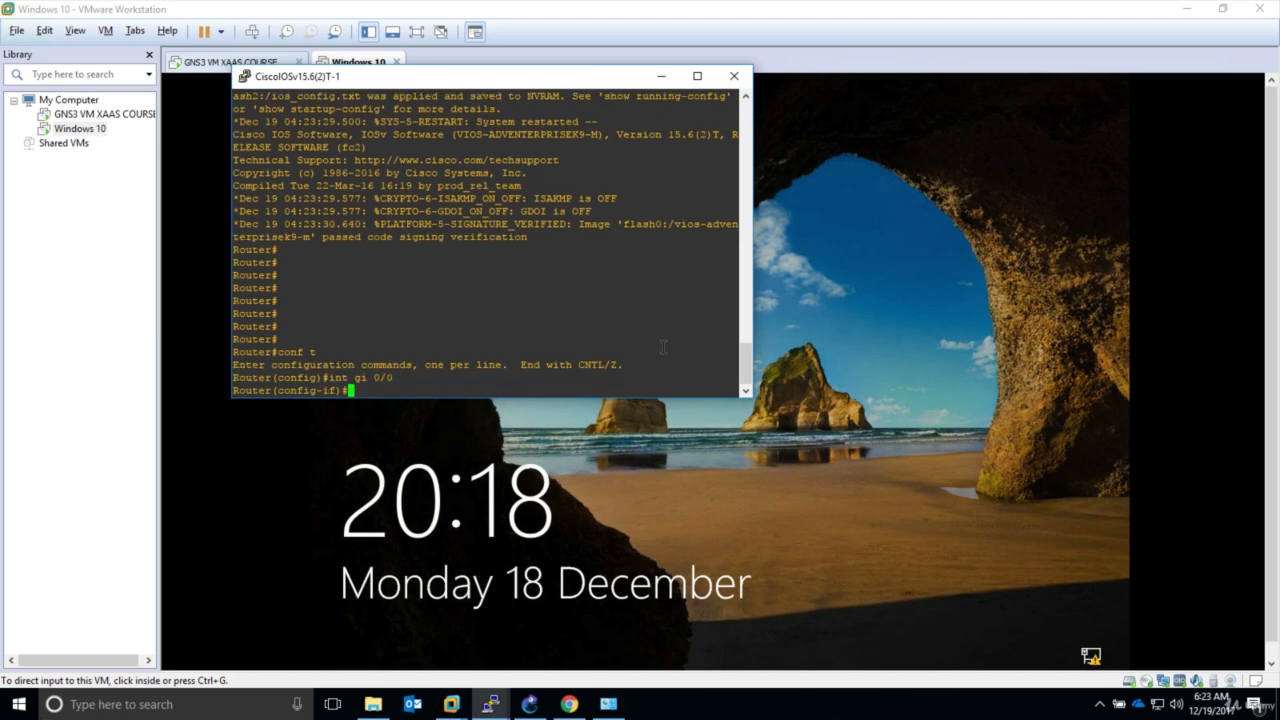
Step: Assign 10.0.0.1 255.255.255.0 to the router interface, enable it with no sh, and end configuration mode
{"action": "type", "text": "ip add 10.0.0.1 255.255.255.0"}
{"action": "key", "text": "Return"}
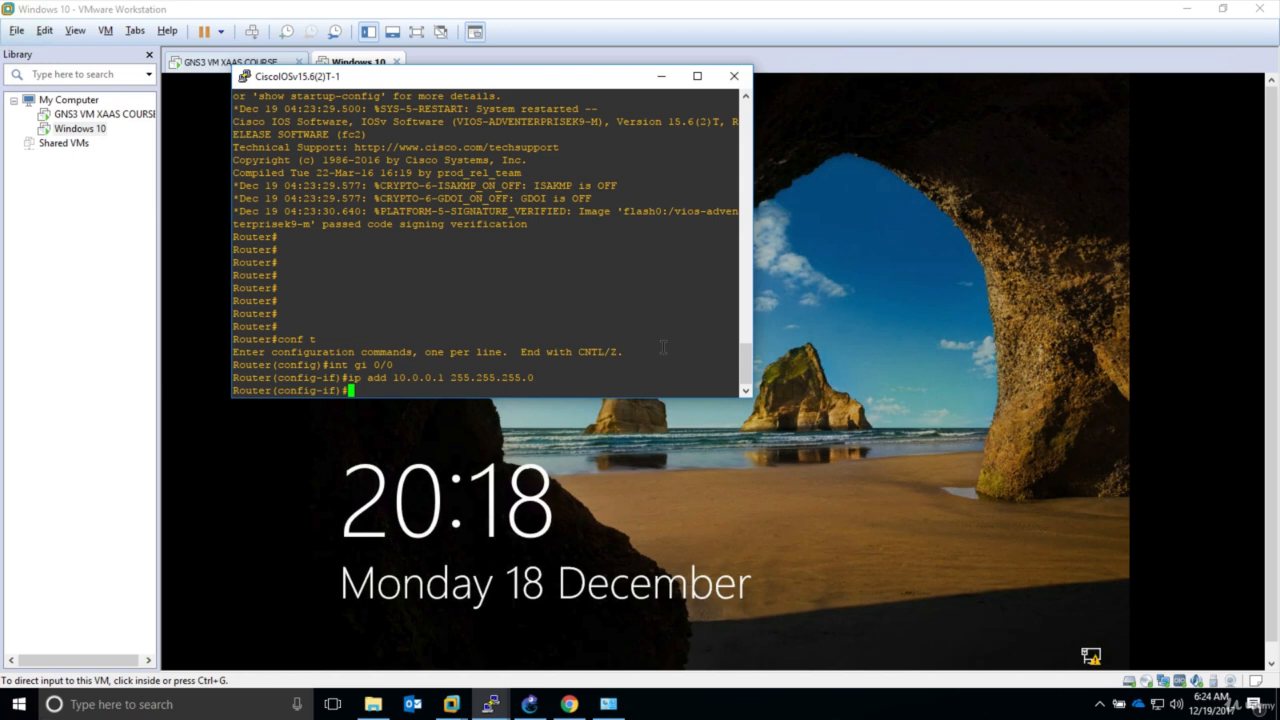
{"action": "type", "text": "no sh"}
{"action": "key", "text": "Return"}
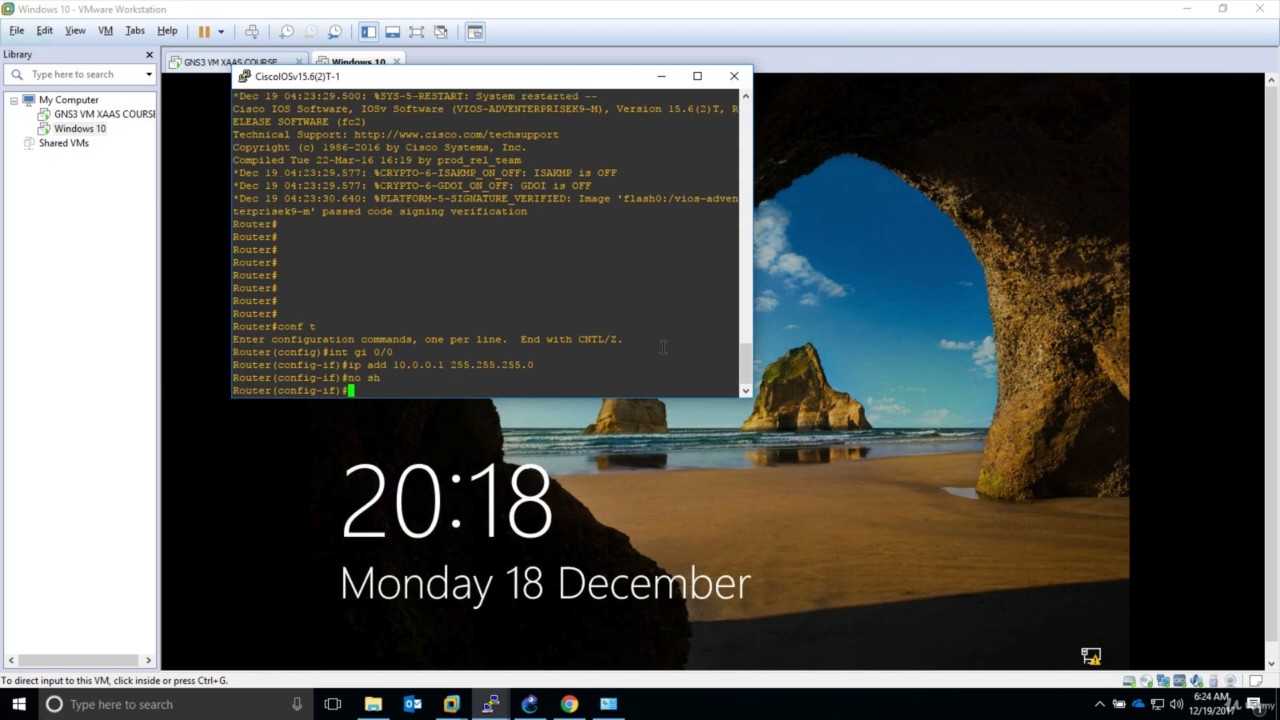
{"action": "type", "text": "end"}
{"action": "key", "text": "Return"}
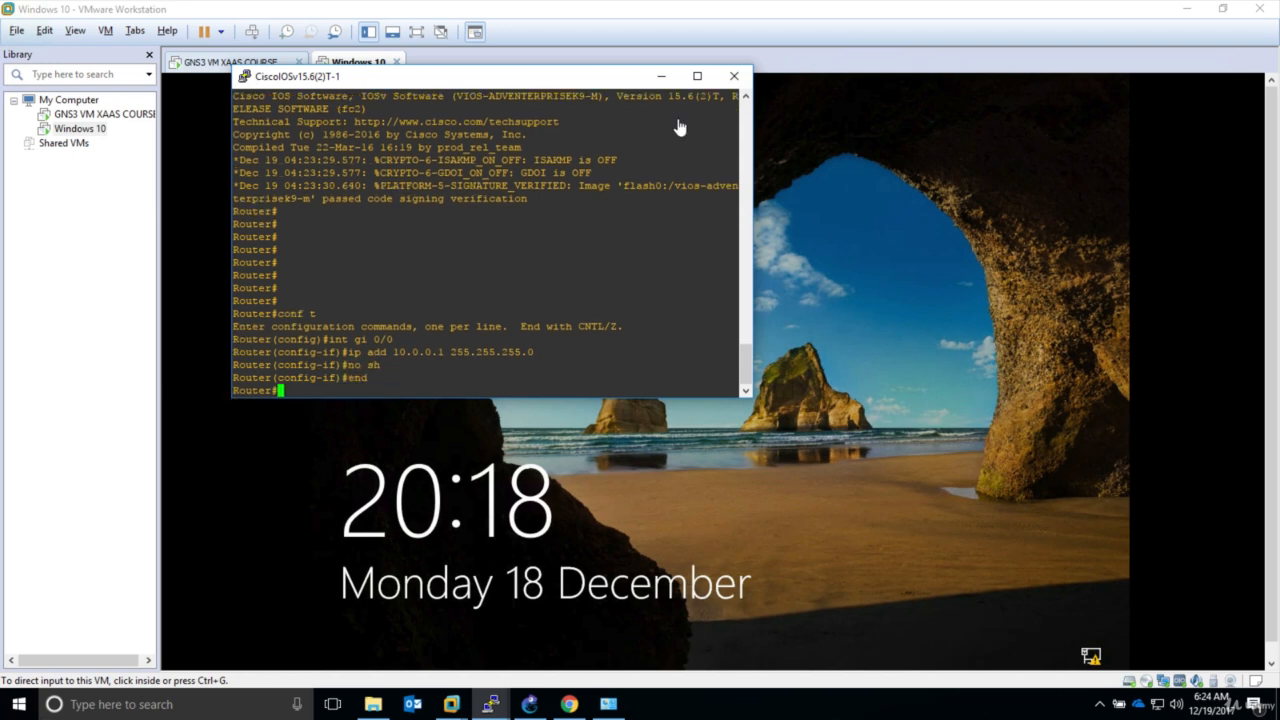
Step: Examine the Windows 10 virtual machine's network adapter settings in VMware Workstation and close them without changes
{"action": "left_click", "coordinate": [97, 281]}
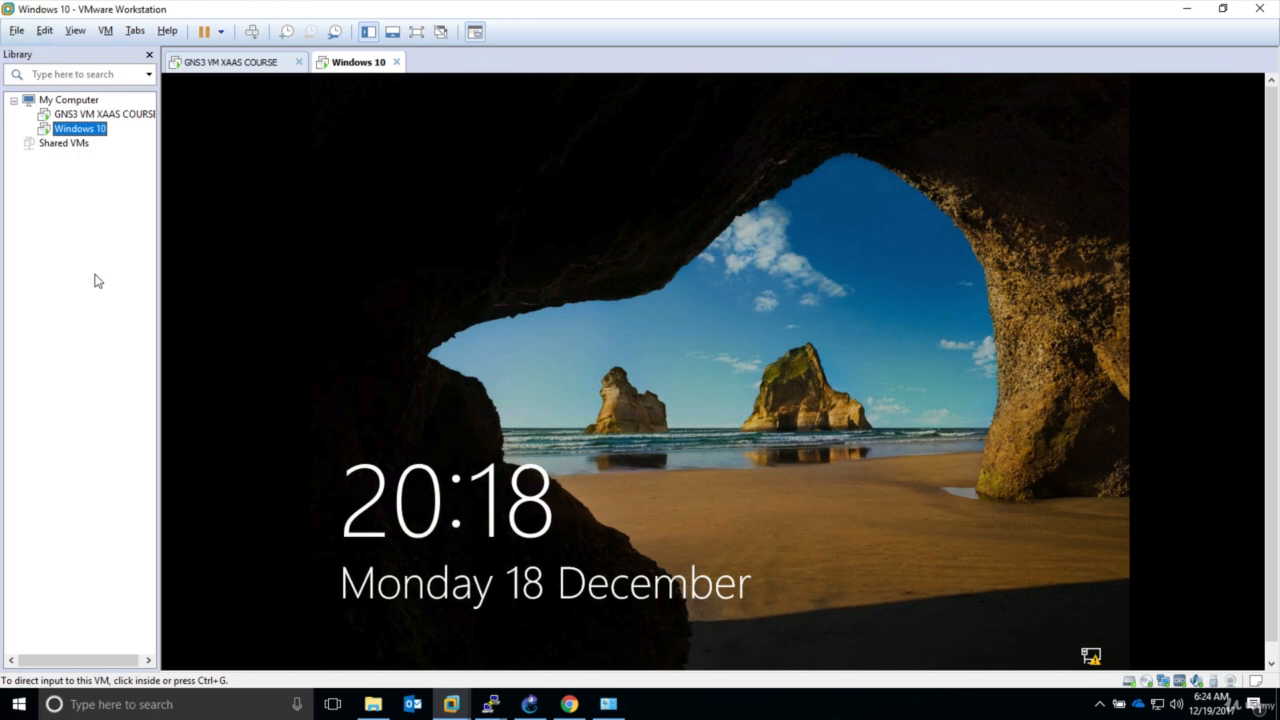
{"action": "right_click", "coordinate": [88, 134]}
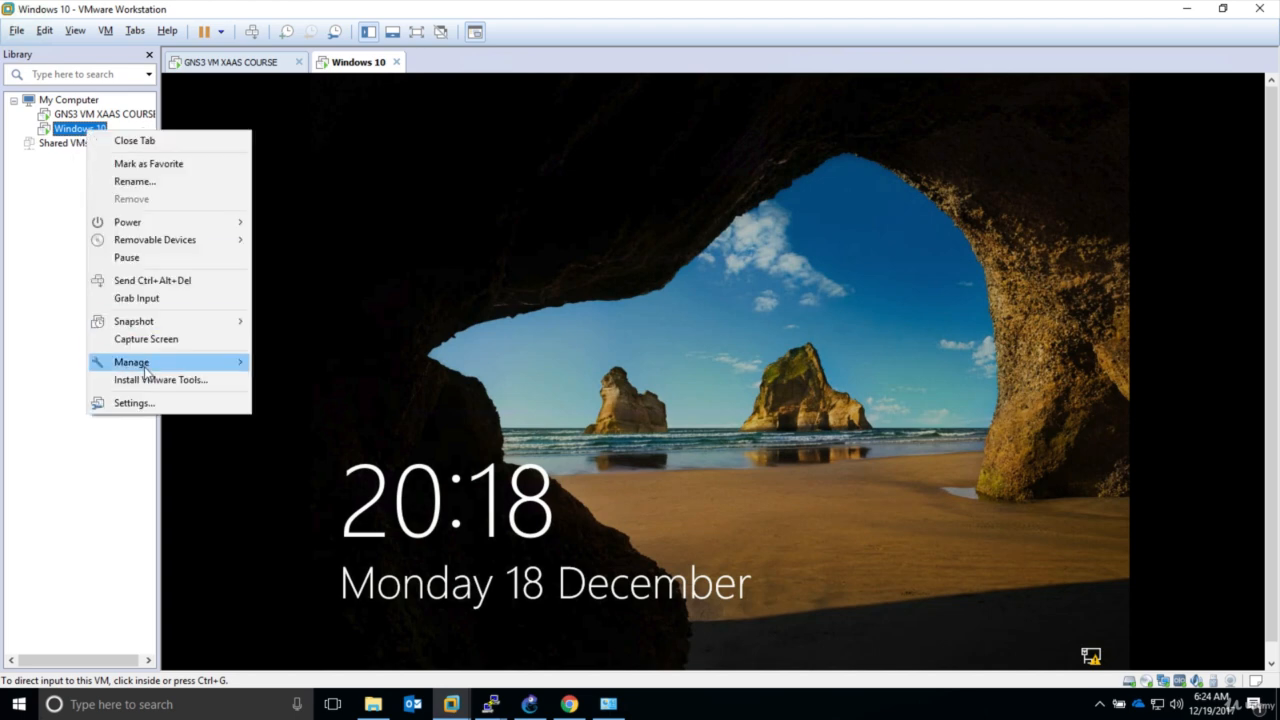
{"action": "left_click", "coordinate": [145, 405]}
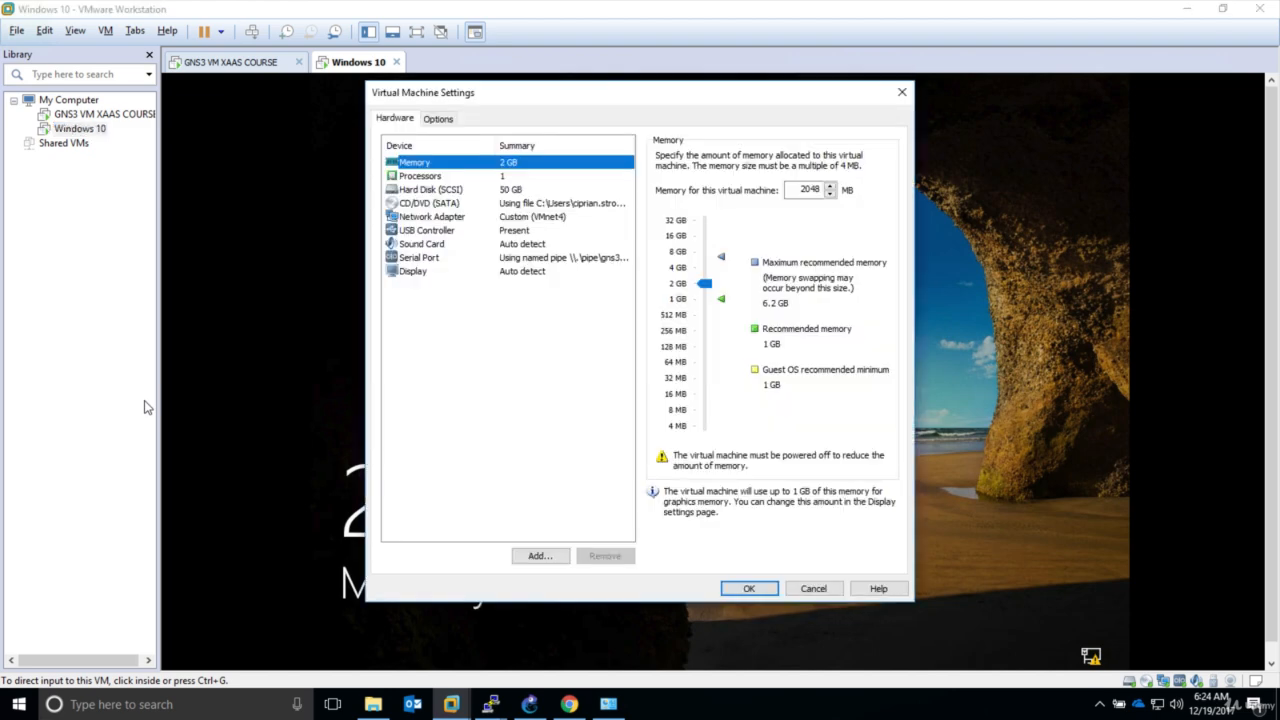
{"action": "left_click", "coordinate": [432, 218]}
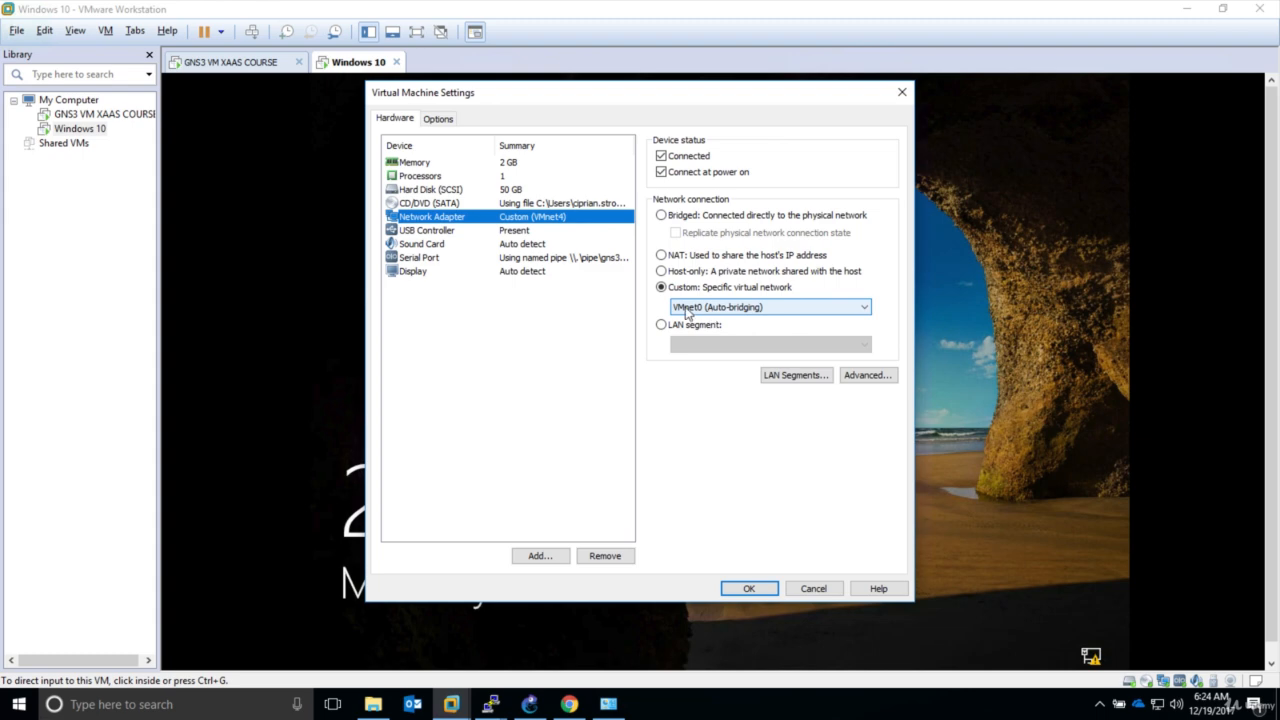
{"action": "left_click", "coordinate": [813, 590]}
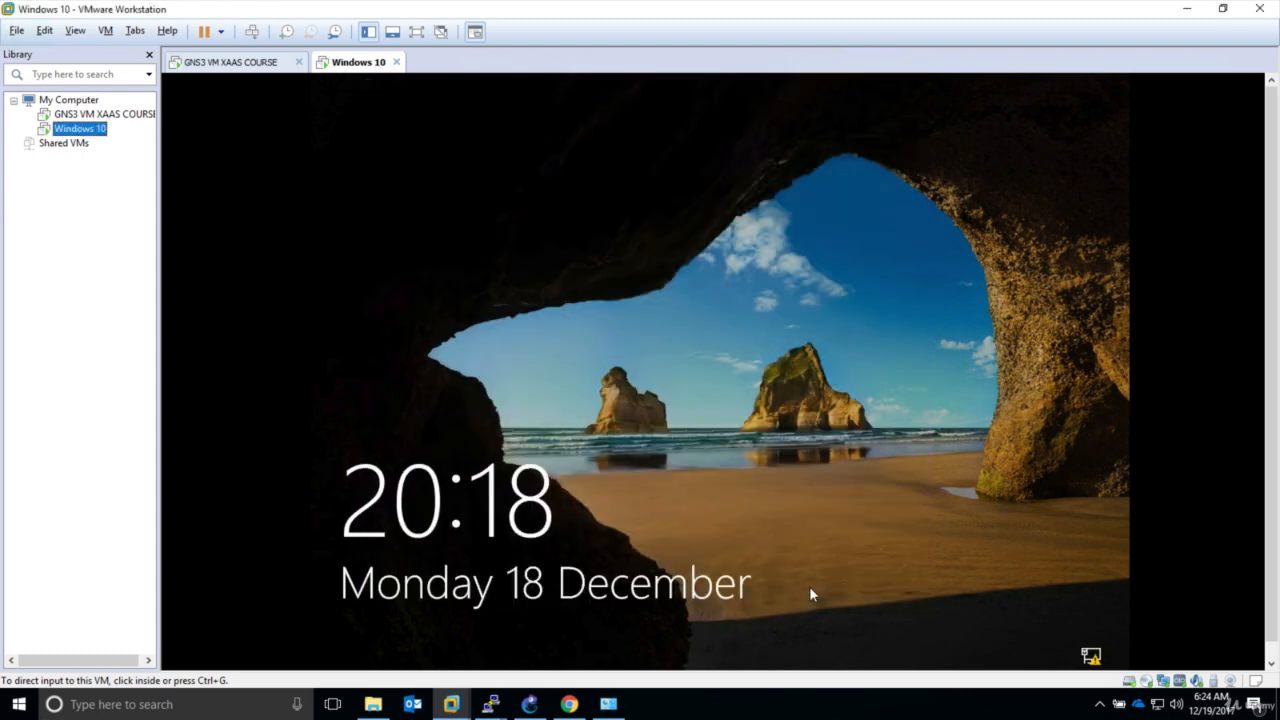
Step: Sign in to the Windows 10 guest with the account password and dismiss the Netformx Updater notification
{"action": "left_click", "coordinate": [772, 509]}
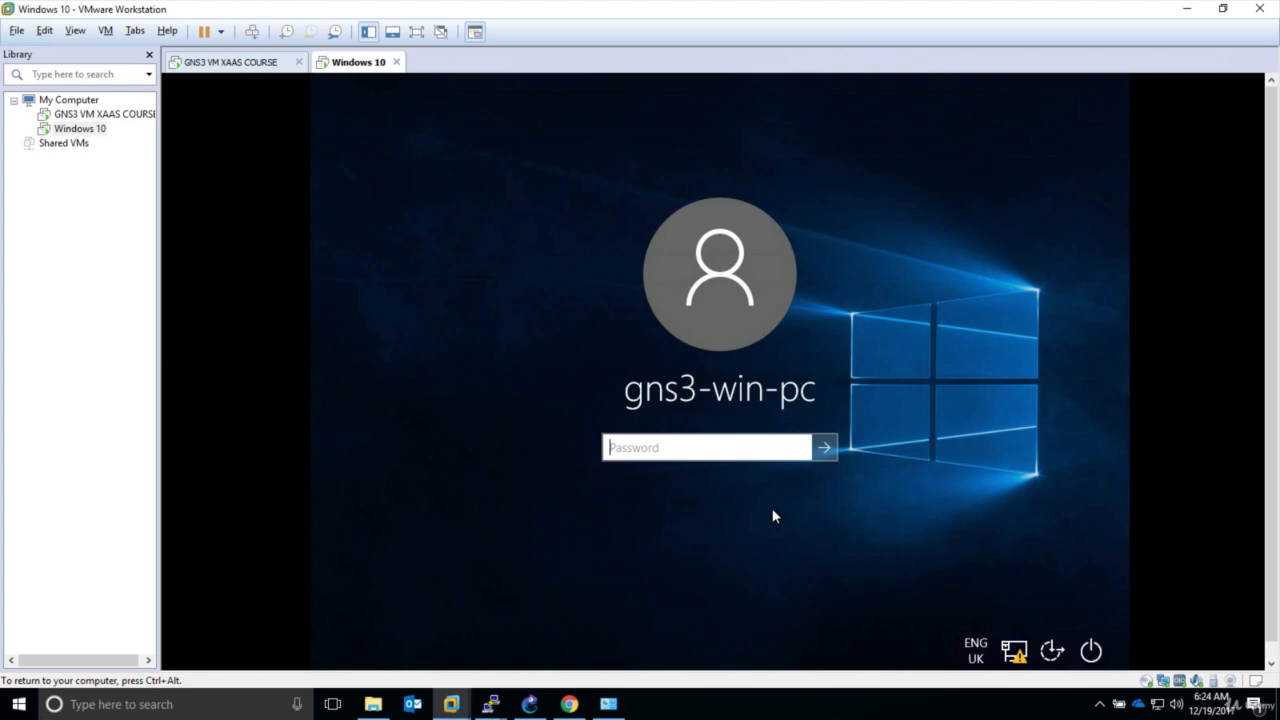
{"action": "type", "text": "•••"}
{"action": "key", "text": "Return"}
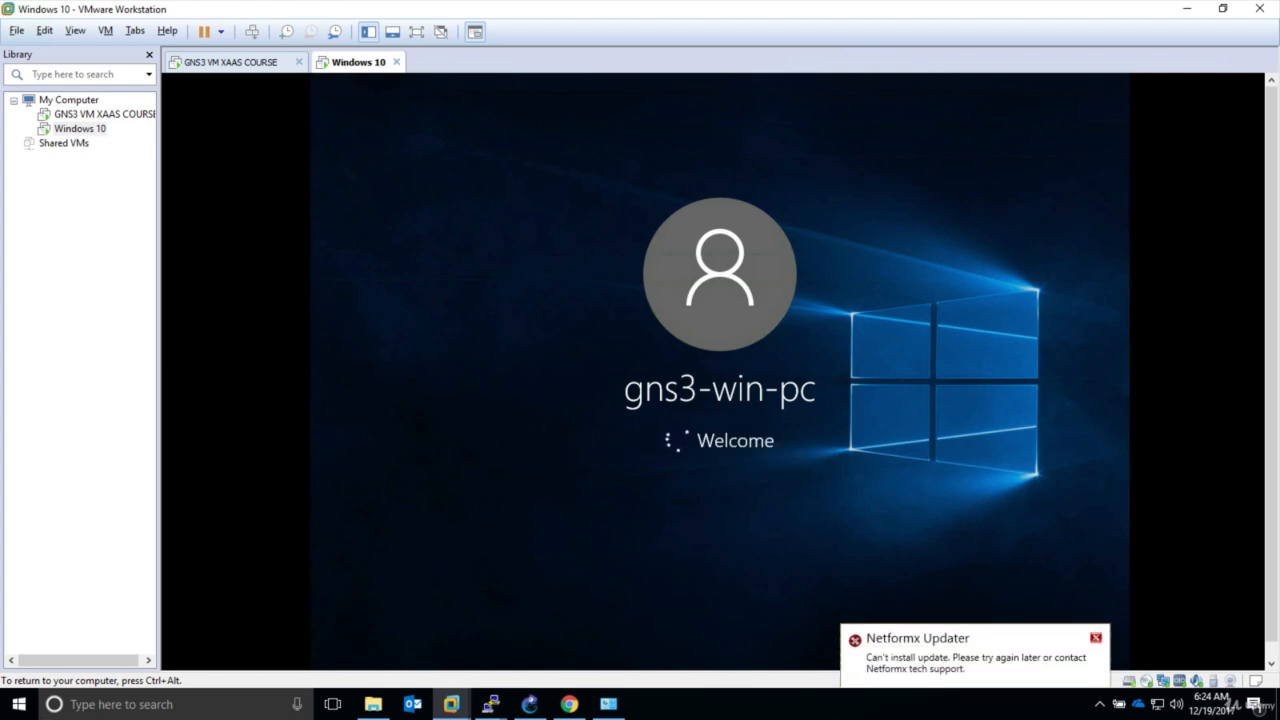
{"action": "left_click", "coordinate": [1096, 638]}
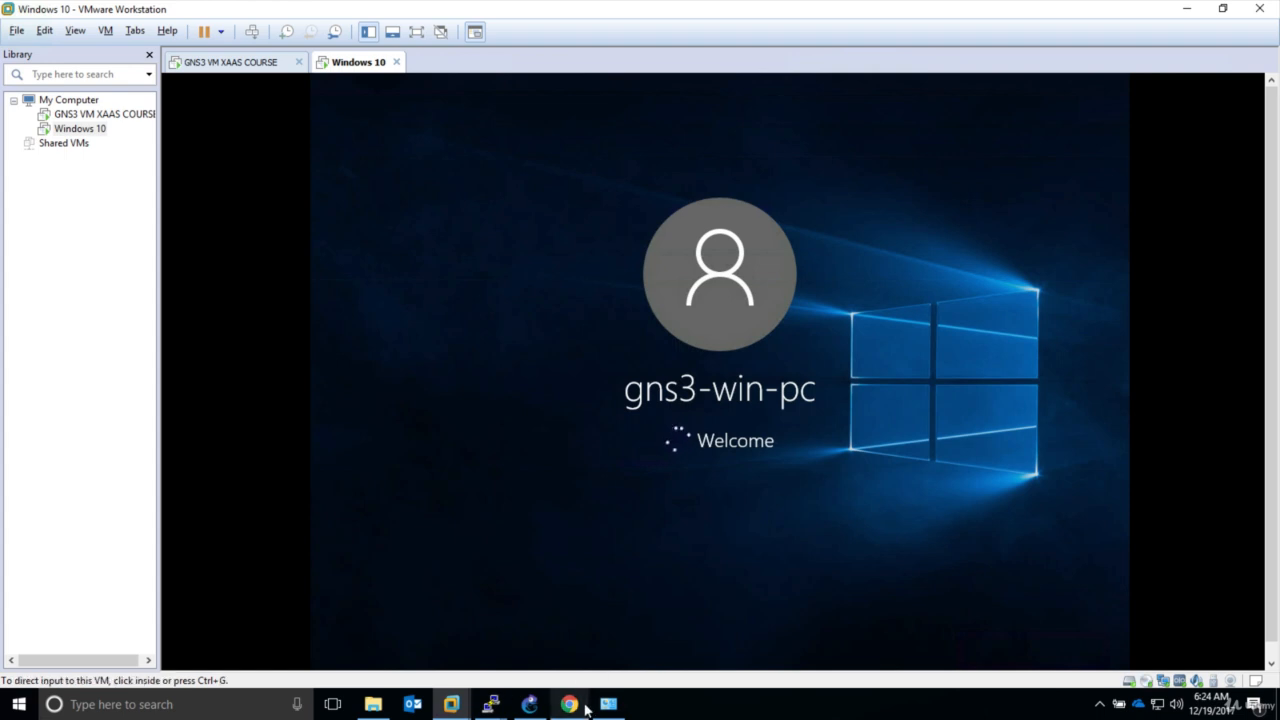
Step: Switch to the router console, run ping 10.0.0.2 re 100, and move the console window off the guest display
{"action": "mouse_move", "coordinate": [490, 704]}
{"action": "left_click", "coordinate": [606, 669]}
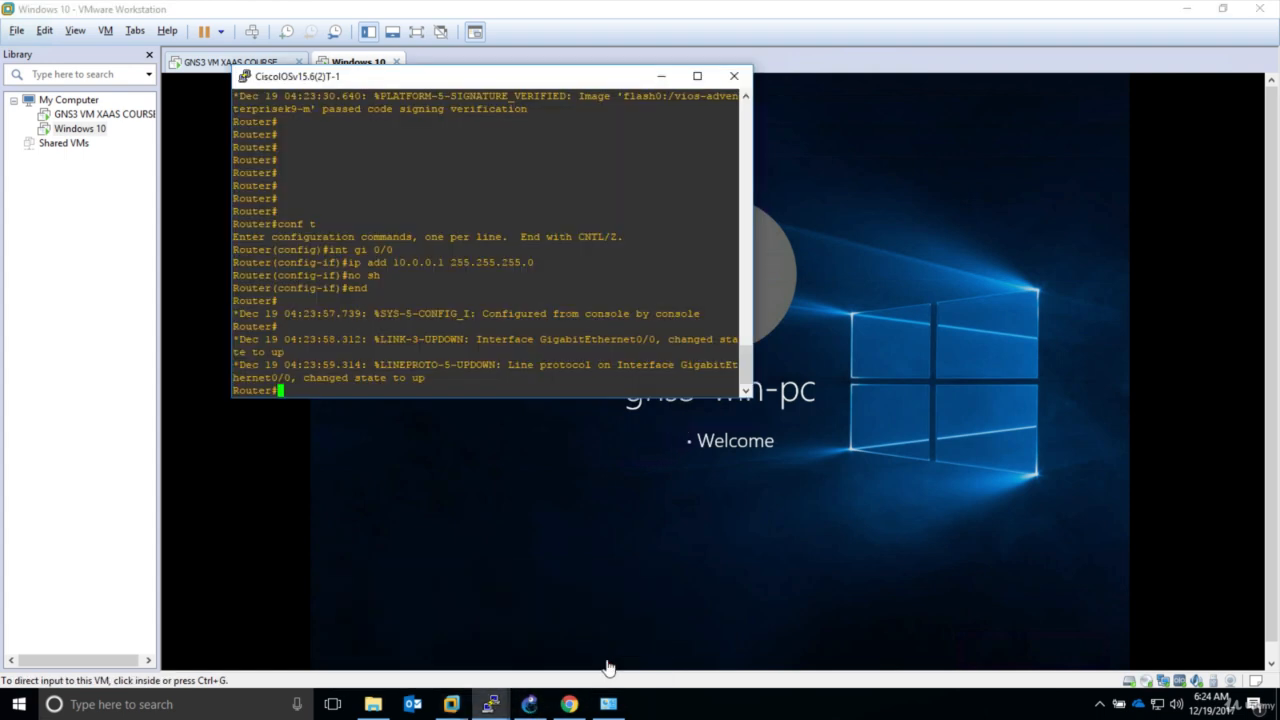
{"action": "key", "text": "Return"}
{"action": "key", "text": "Return"}
{"action": "key", "text": "Return"}
{"action": "key", "text": "Return"}
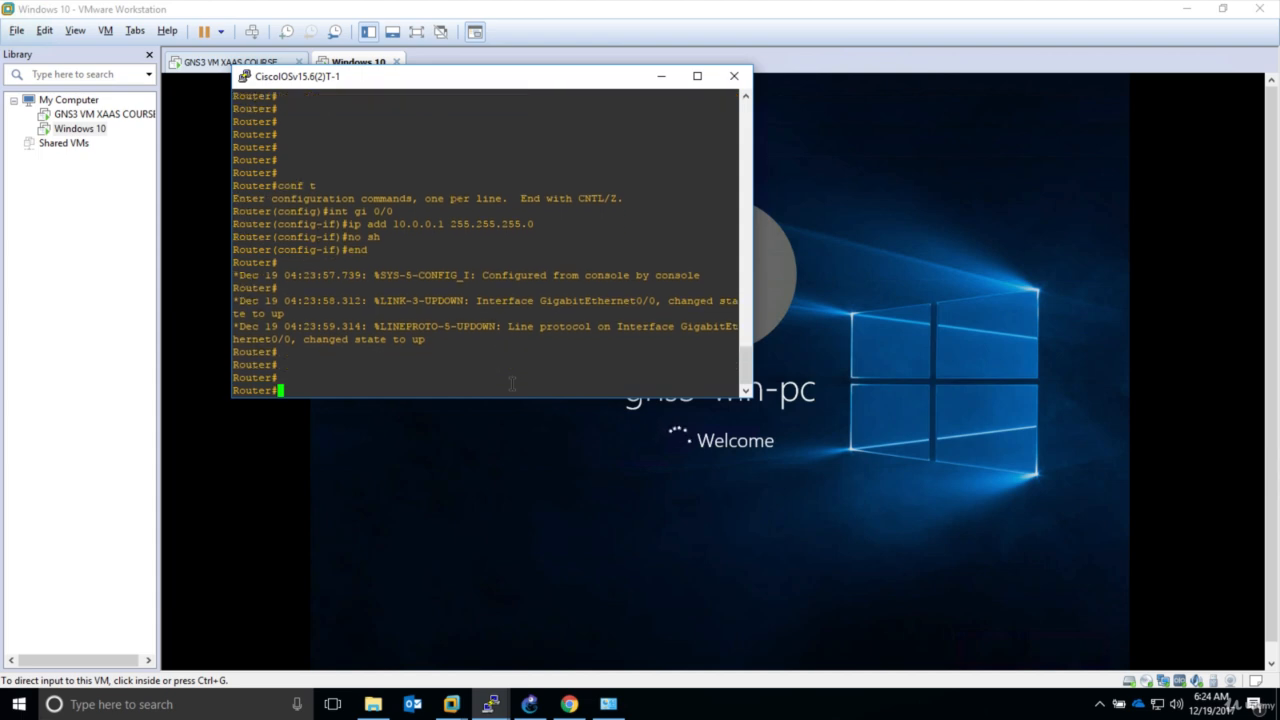
{"action": "type", "text": "ping "}
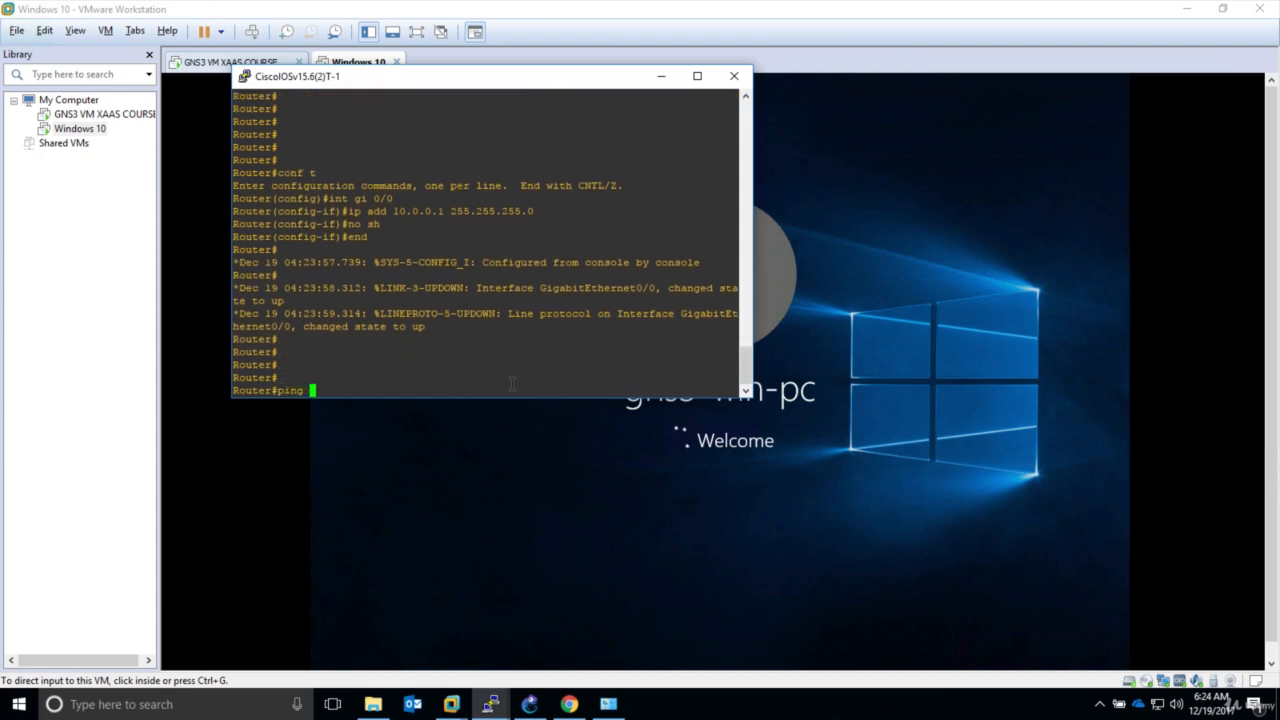
{"action": "type", "text": "10.0.0.2 re 100"}
{"action": "key", "text": "Return"}
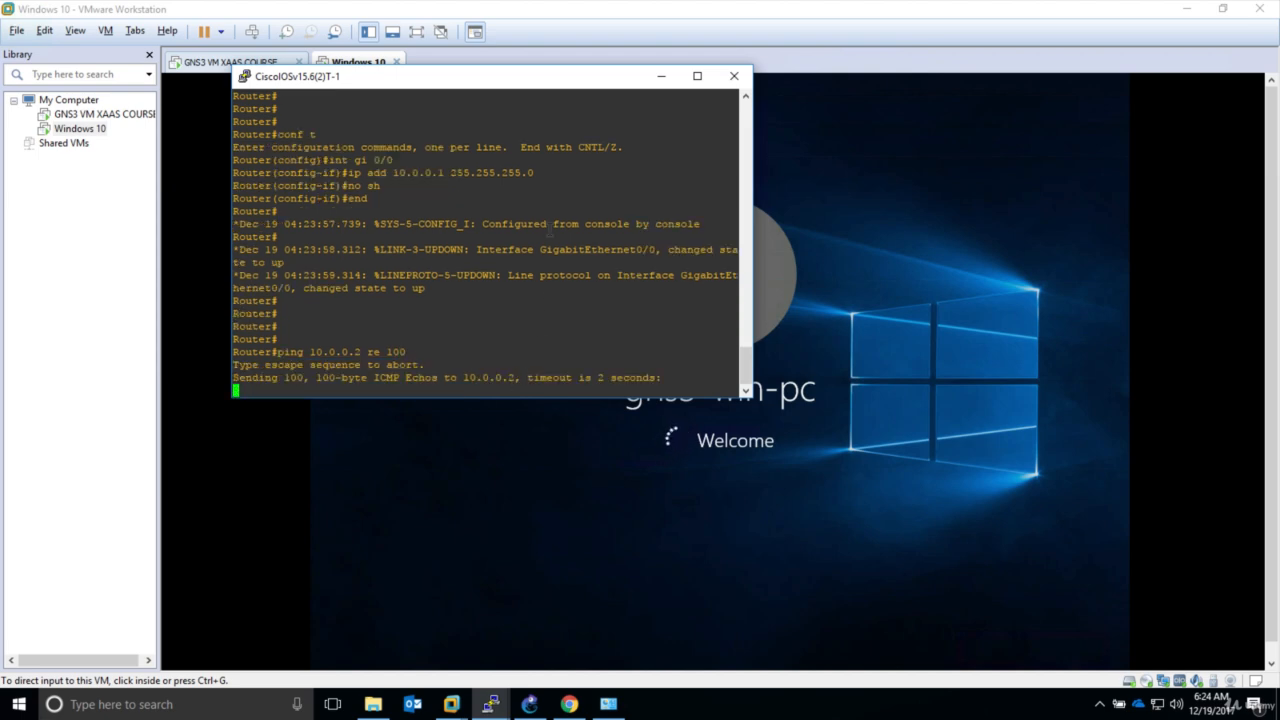
{"action": "left_click_drag", "start_coordinate": [545, 80], "coordinate": [318, 28]}
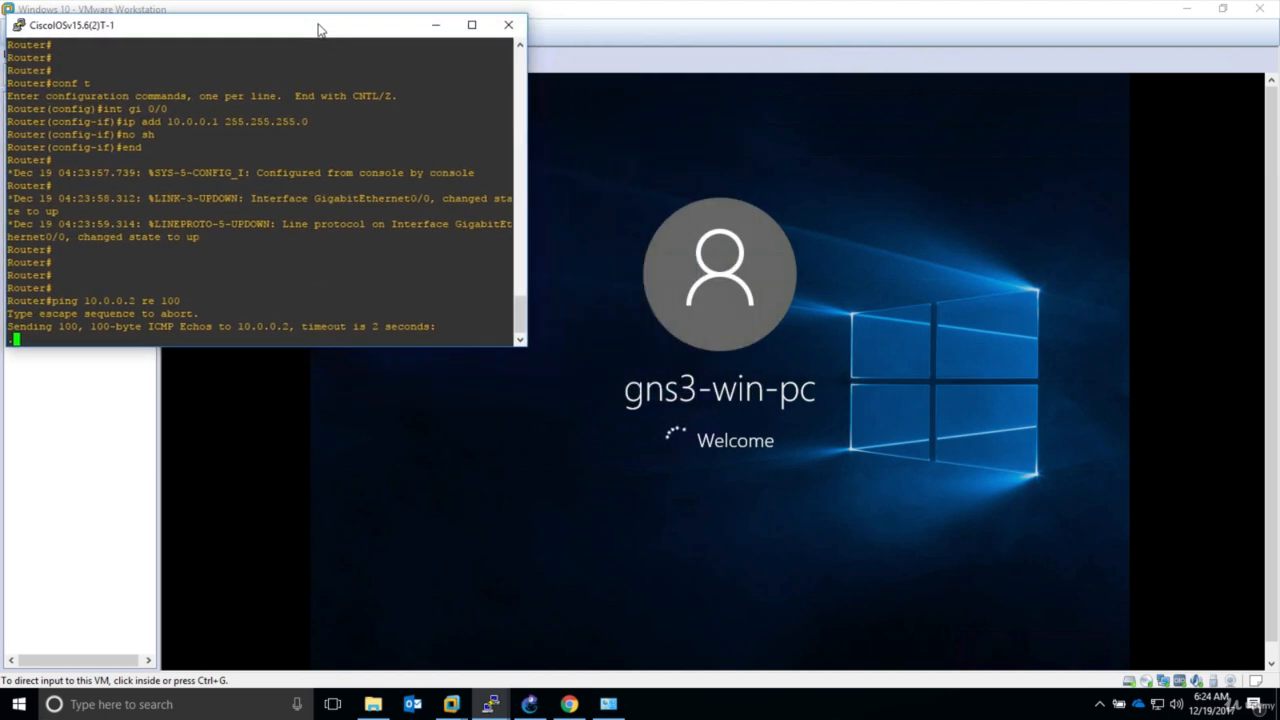
Step: Open the properties of the Ethernet 2 adapter in the Windows 10 guest's network connections
{"action": "left_click", "coordinate": [736, 345]}
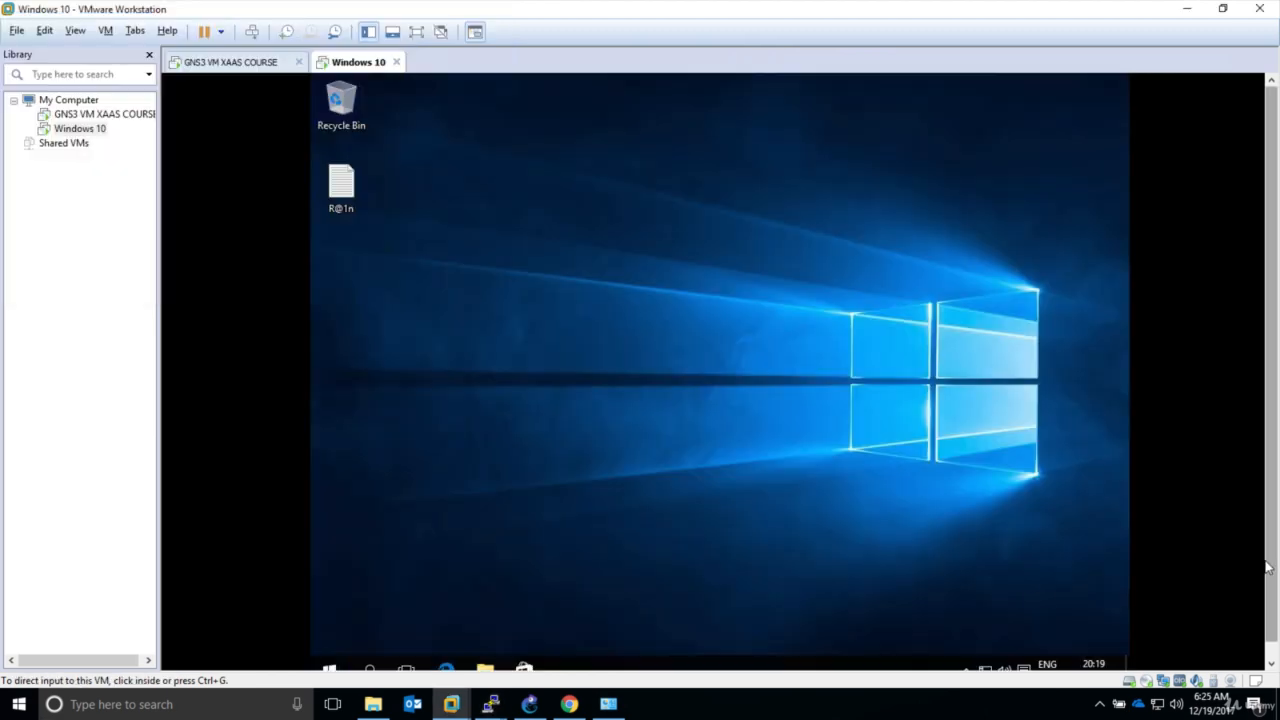
{"action": "scroll", "coordinate": [1267, 575], "scroll_direction": "down", "scroll_amount": 2}
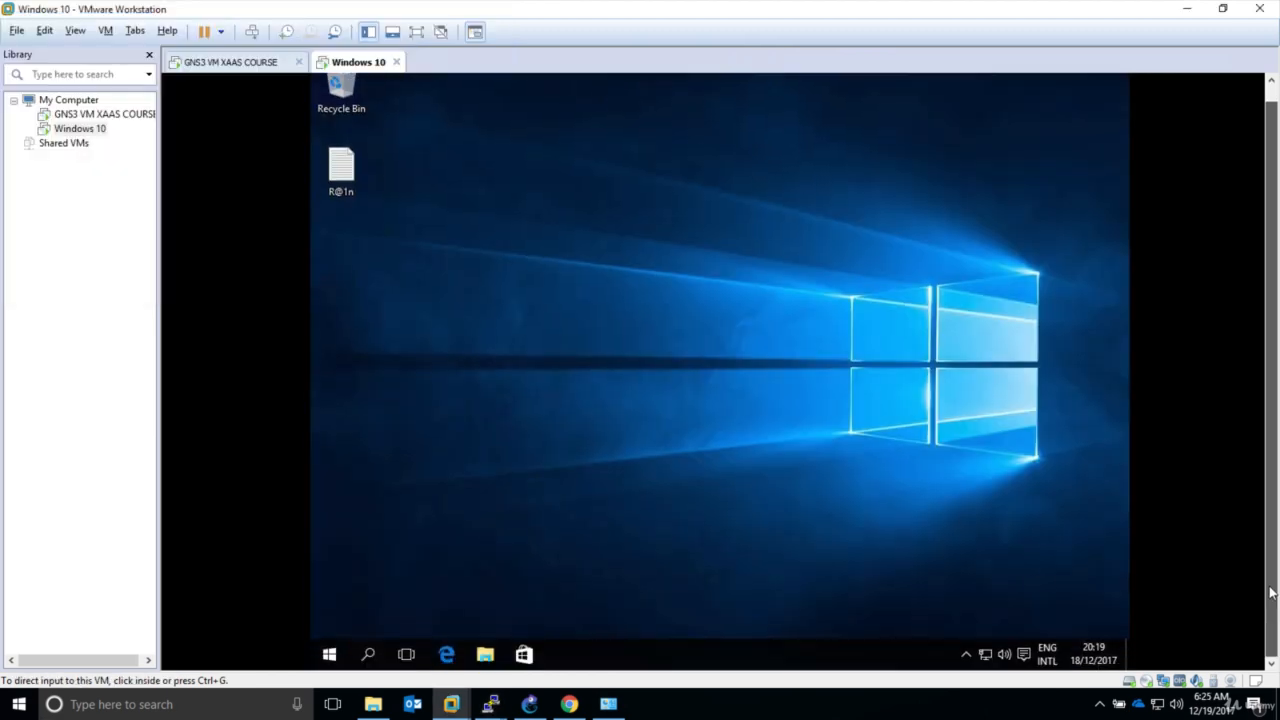
{"action": "right_click", "coordinate": [985, 656]}
{"action": "left_click", "coordinate": [994, 645]}
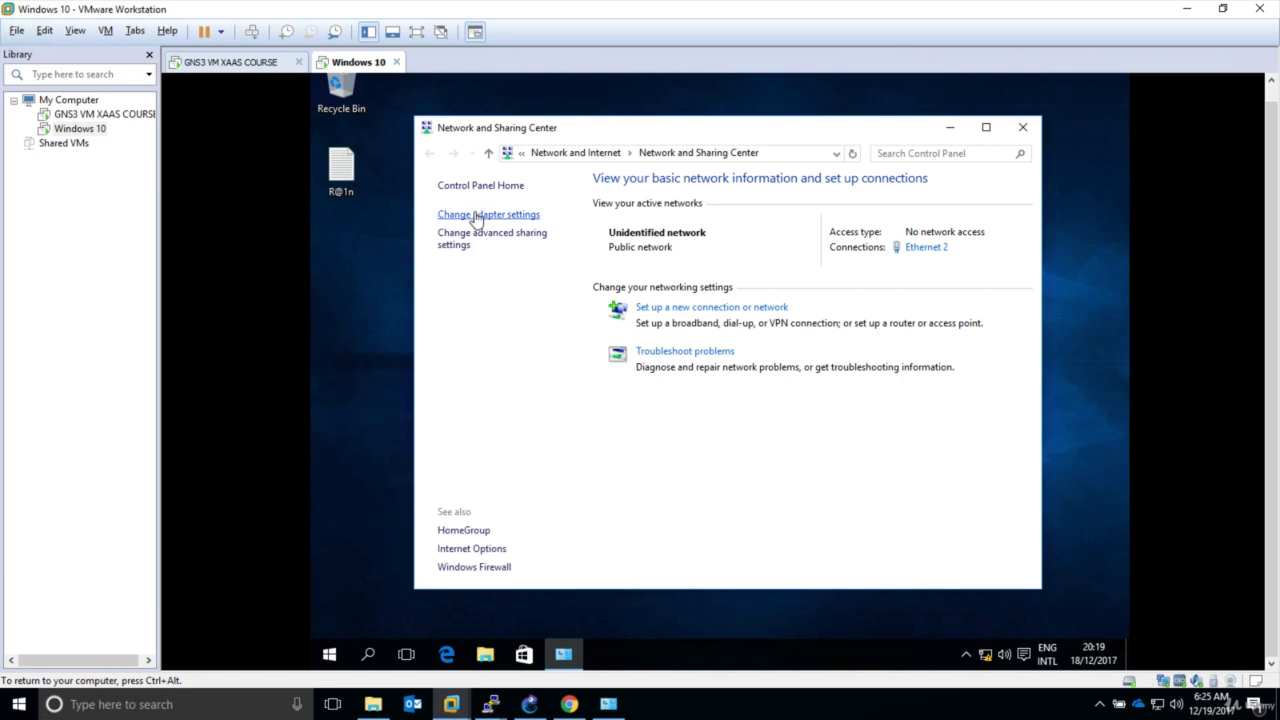
{"action": "left_click", "coordinate": [477, 216]}
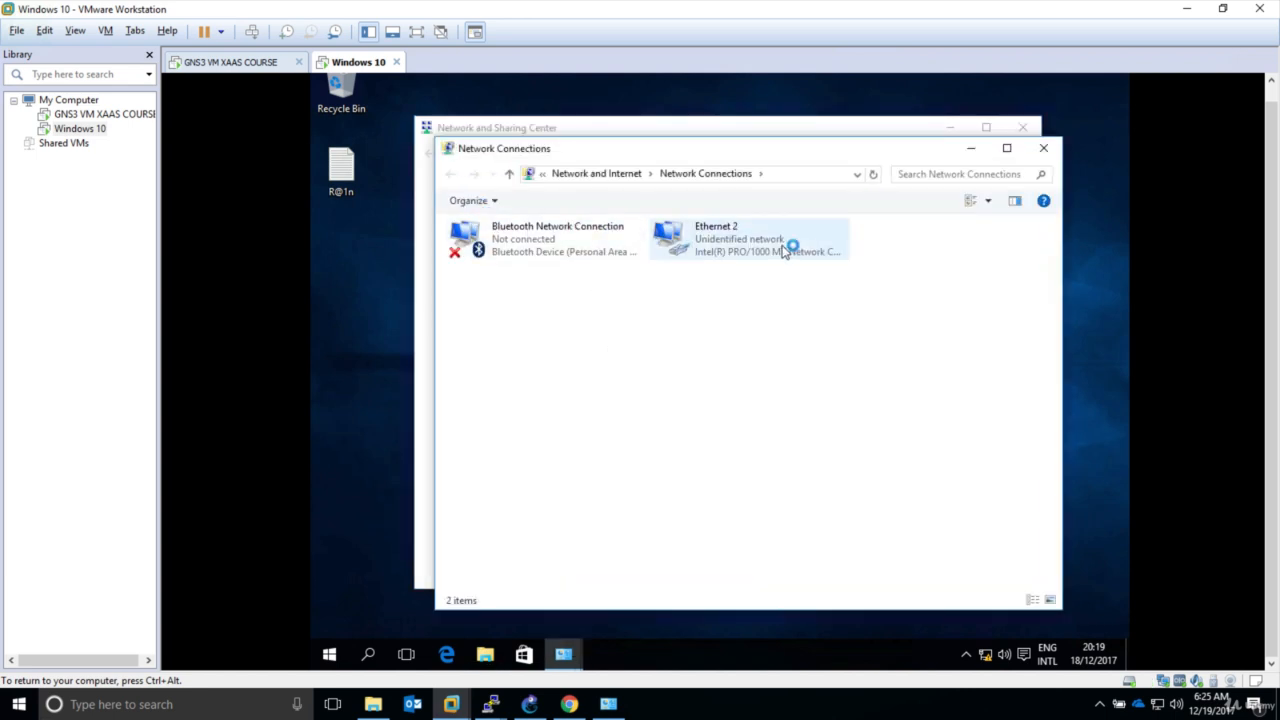
{"action": "right_click", "coordinate": [750, 250]}
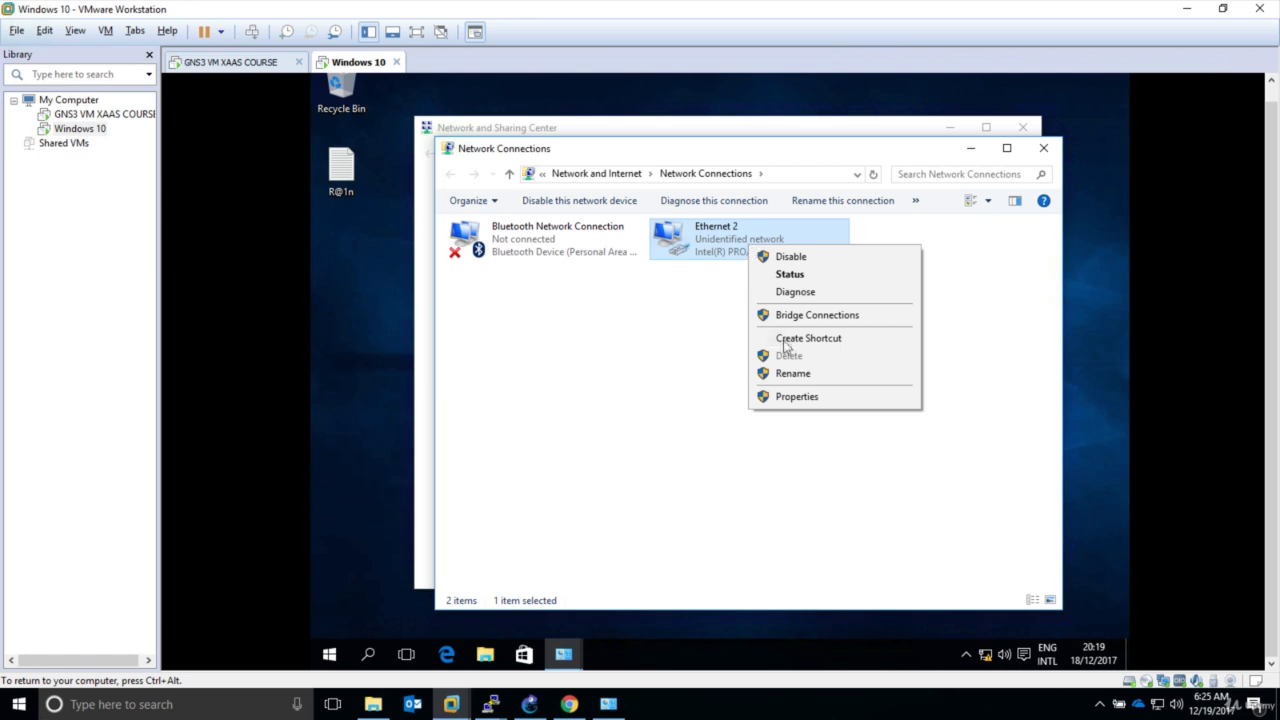
{"action": "left_click", "coordinate": [794, 397]}
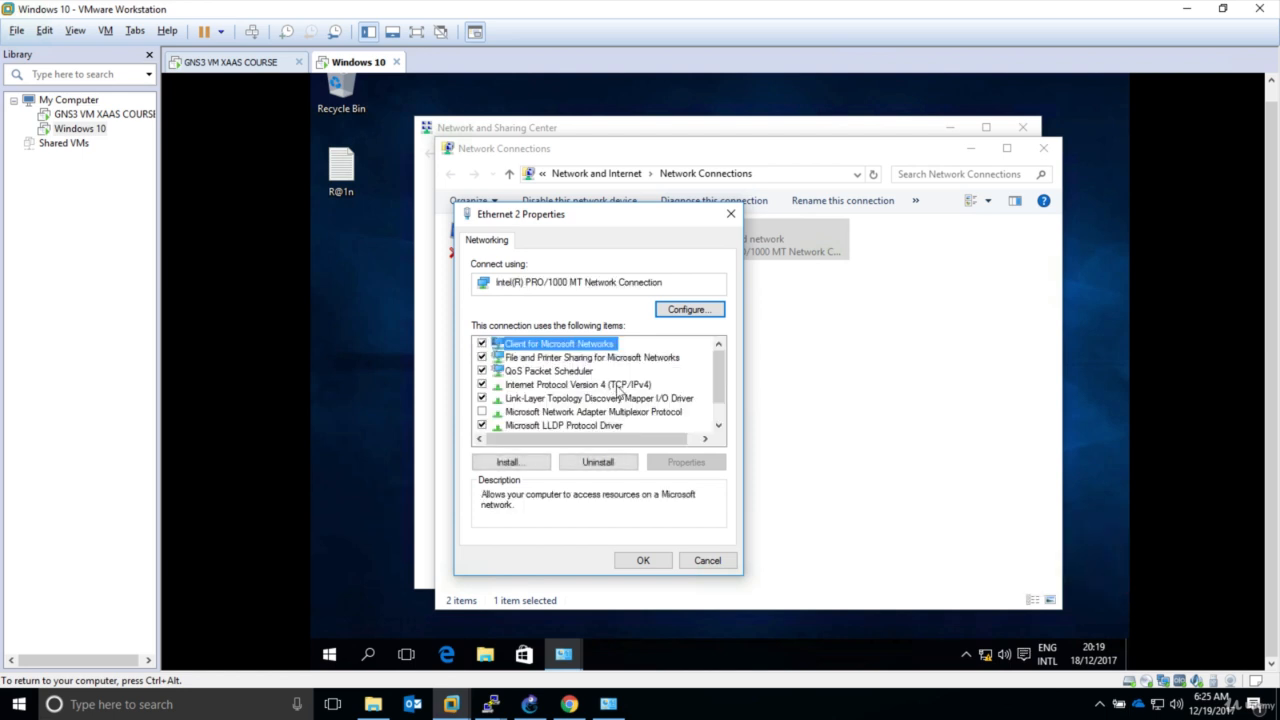
Step: Set the adapter's IPv4 address to 10.0.0.2, subnet mask 255.255.255.0 and default gateway 10.0.0.1, and apply the settings
{"action": "left_click", "coordinate": [617, 386]}
{"action": "left_click", "coordinate": [686, 462]}
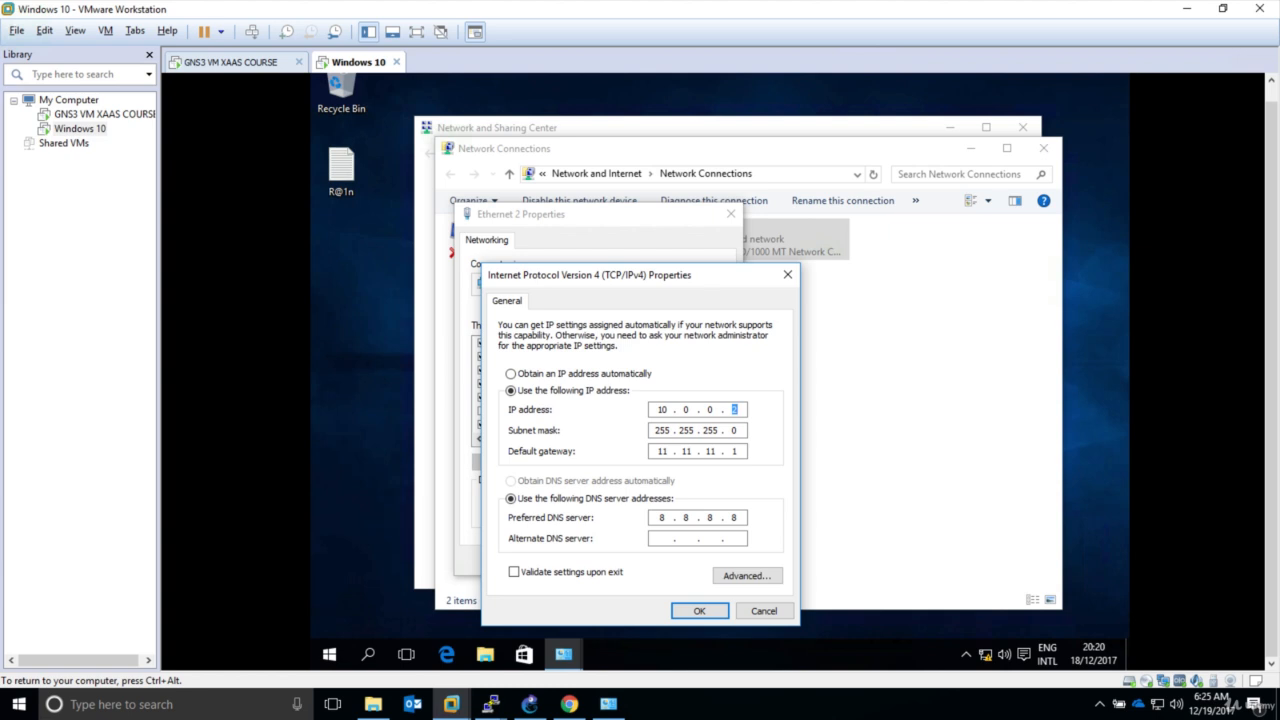
{"action": "key", "text": "Tab"}
{"action": "key", "text": "Tab"}
{"action": "left_click", "coordinate": [703, 611]}
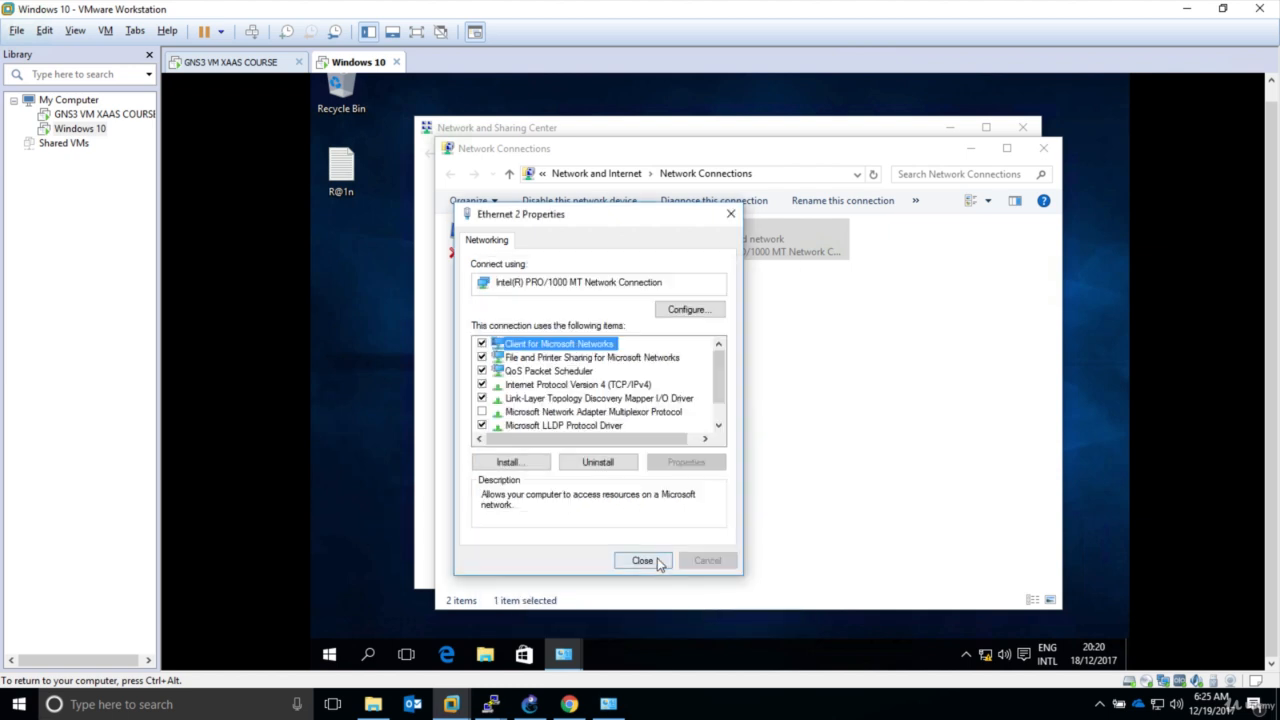
{"action": "left_click", "coordinate": [657, 562]}
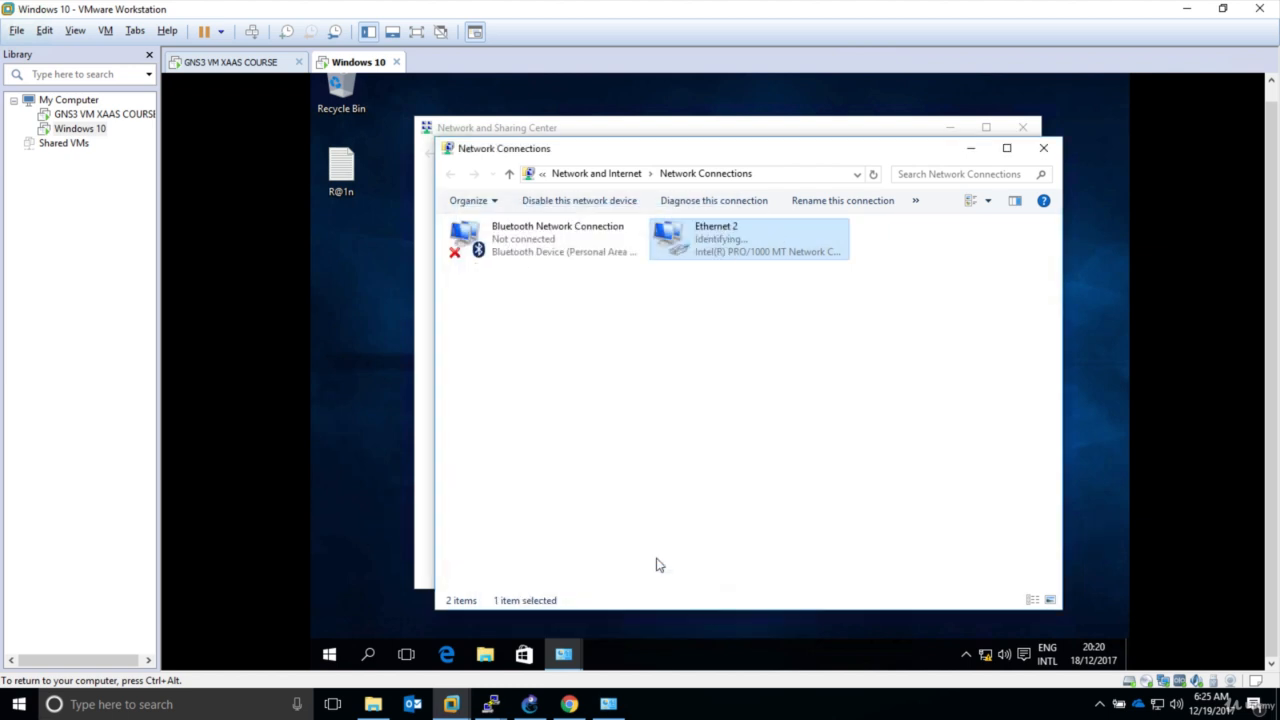
Step: Close the guest's network windows and allow the PC to be discoverable on Network 3
{"action": "left_click", "coordinate": [1045, 150]}
{"action": "left_click", "coordinate": [1021, 127]}
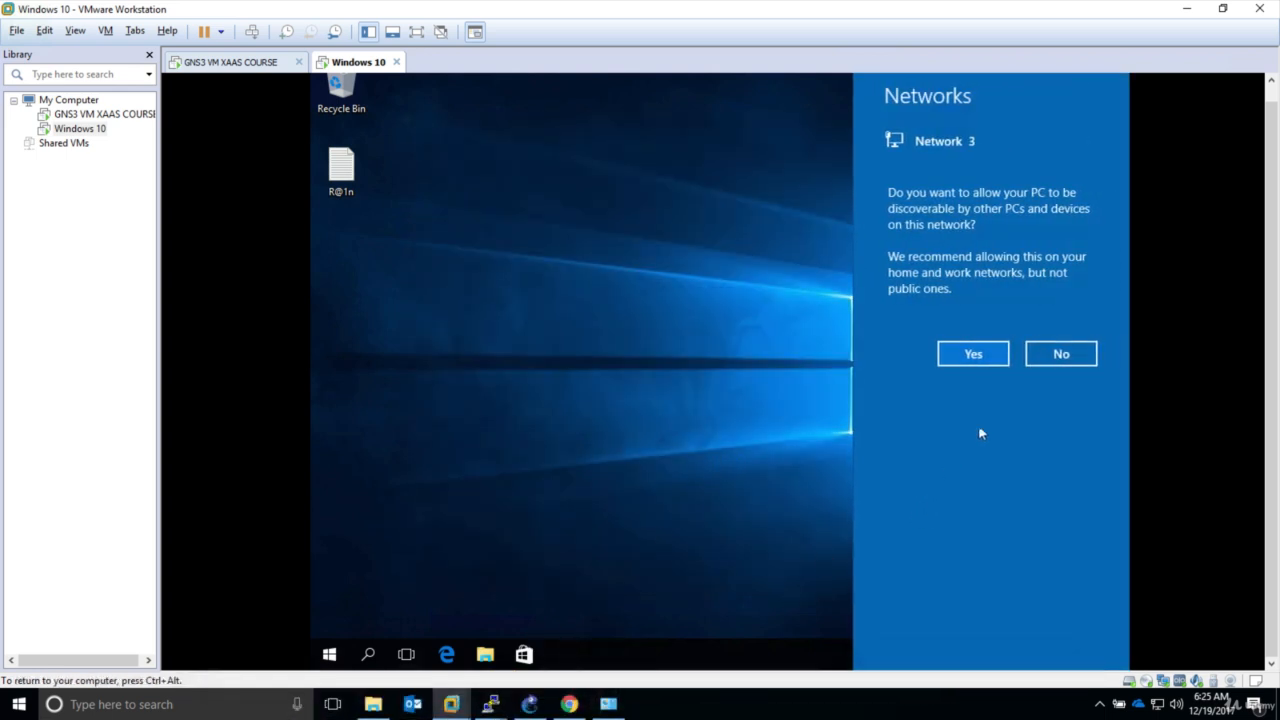
{"action": "left_click", "coordinate": [982, 351]}
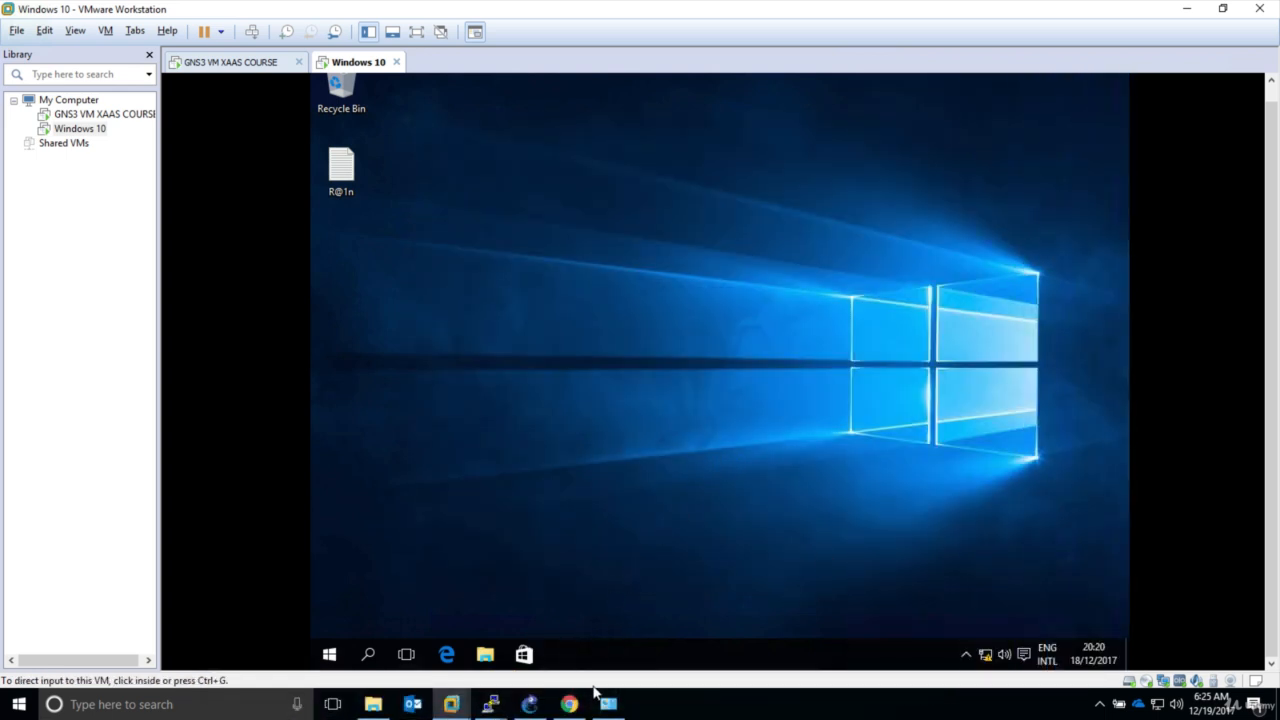
Step: Repeat ping 10.0.0.2 re 100 on the router console and enable ICMP debugging with deb ip icmp
{"action": "mouse_move", "coordinate": [492, 705]}
{"action": "left_click", "coordinate": [556, 648]}
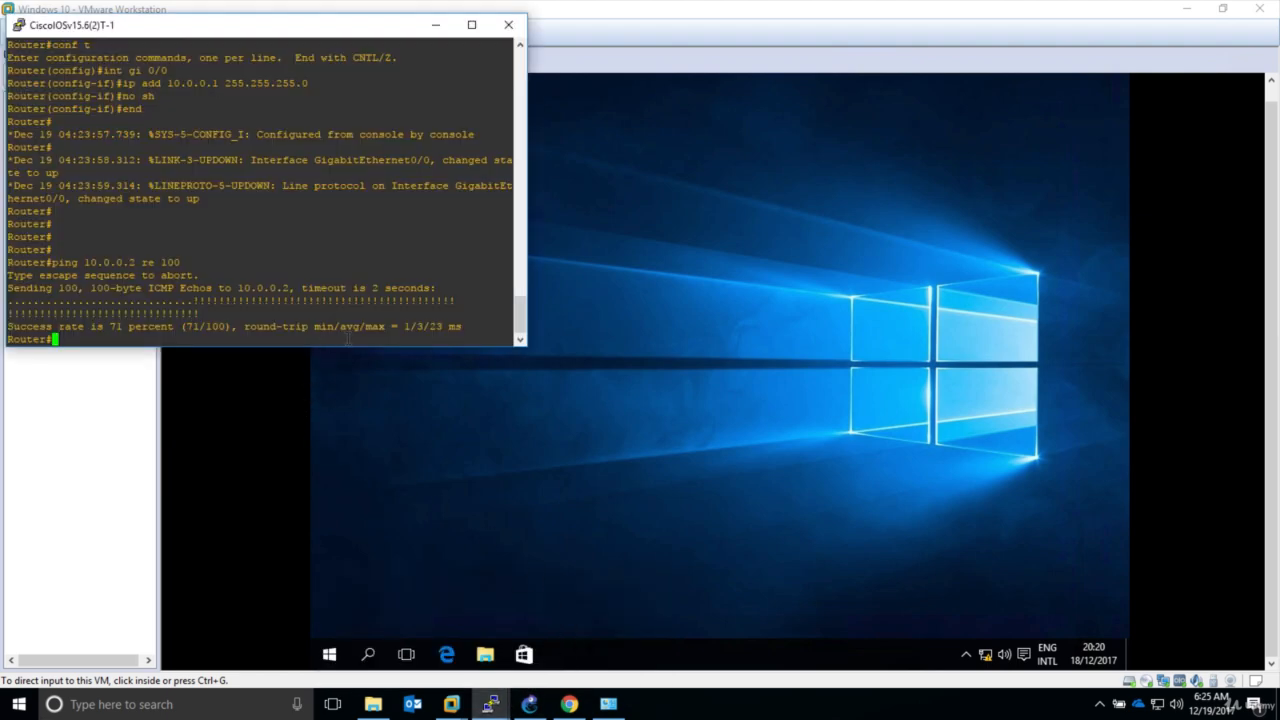
{"action": "key", "text": "Return"}
{"action": "key", "text": "Return"}
{"action": "key", "text": "Up"}
{"action": "key", "text": "Return"}
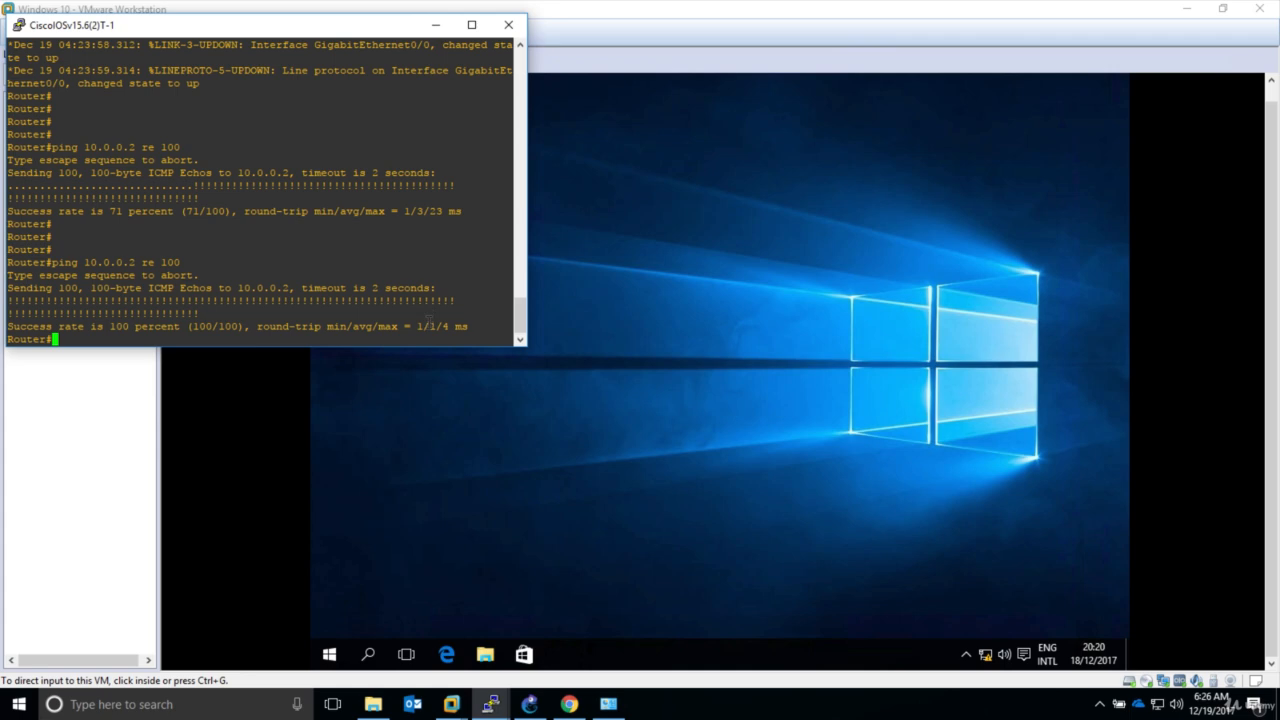
{"action": "type", "text": "deb ip icmp"}
{"action": "key", "text": "Return"}
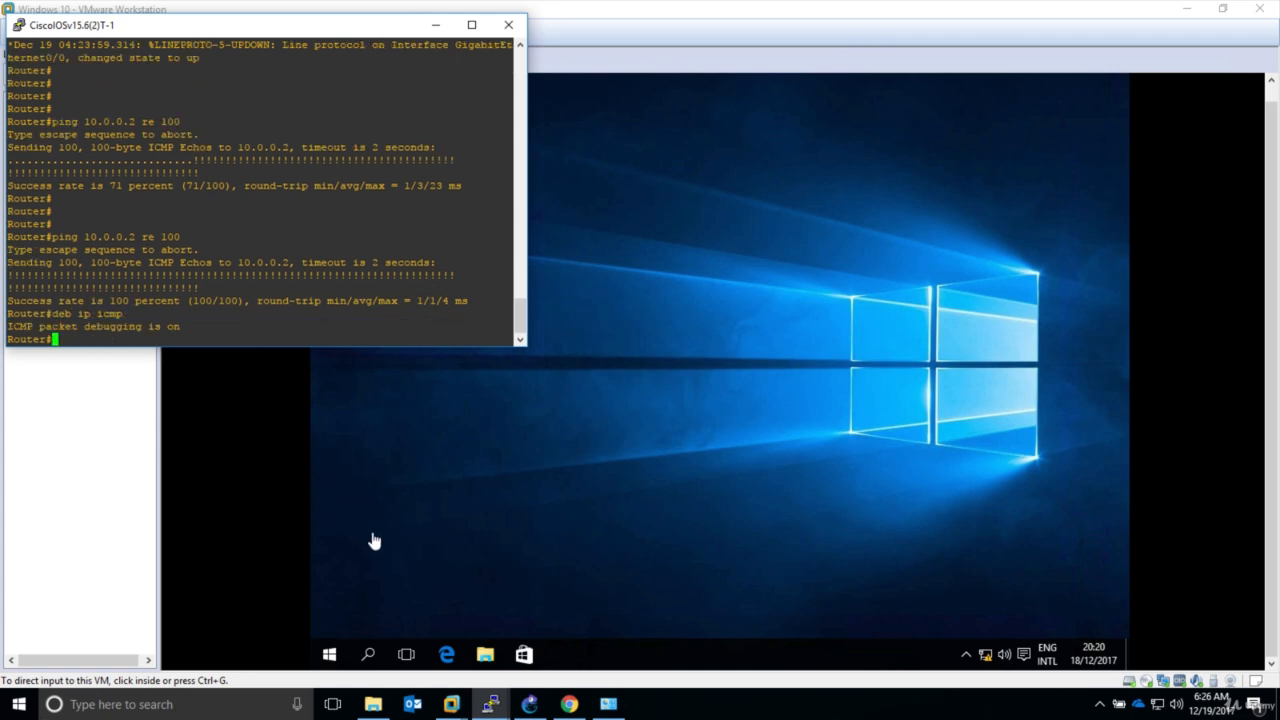
Step: Open a Command Prompt in the Windows 10 guest and run ipconfig to check its addressing
{"action": "left_click", "coordinate": [330, 654]}
{"action": "left_click", "coordinate": [331, 655]}
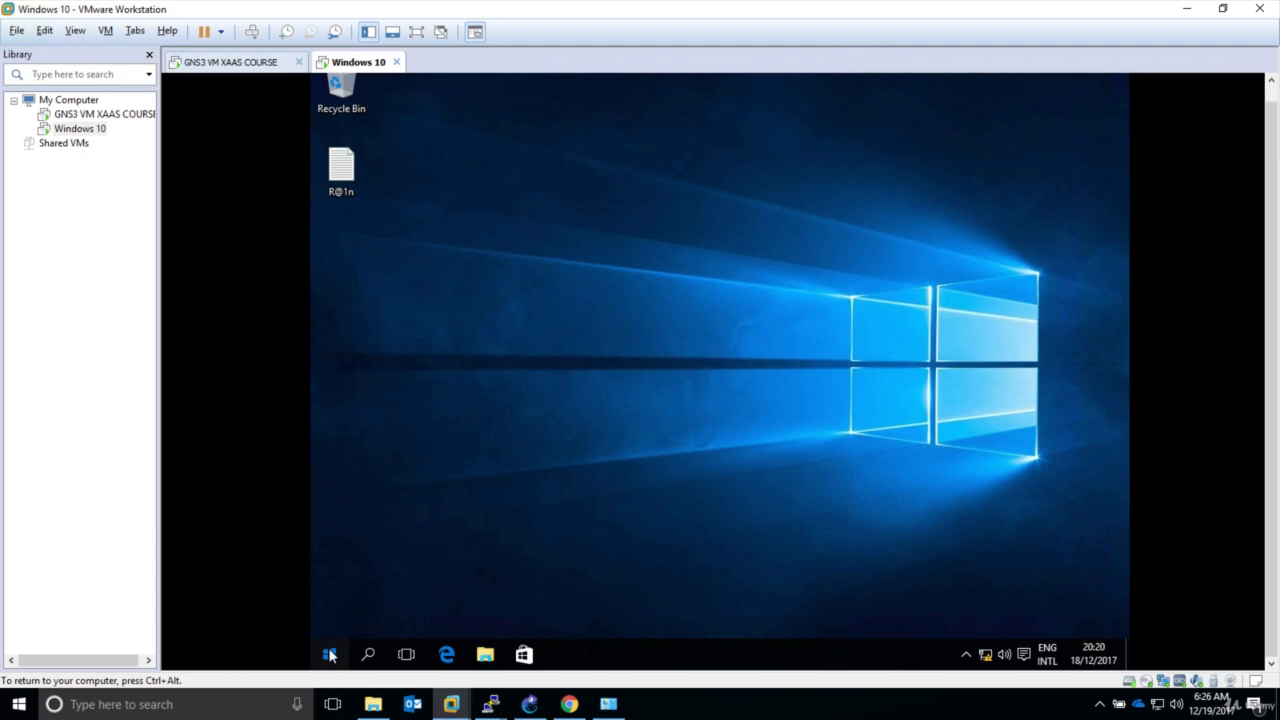
{"action": "type", "text": "cmd"}
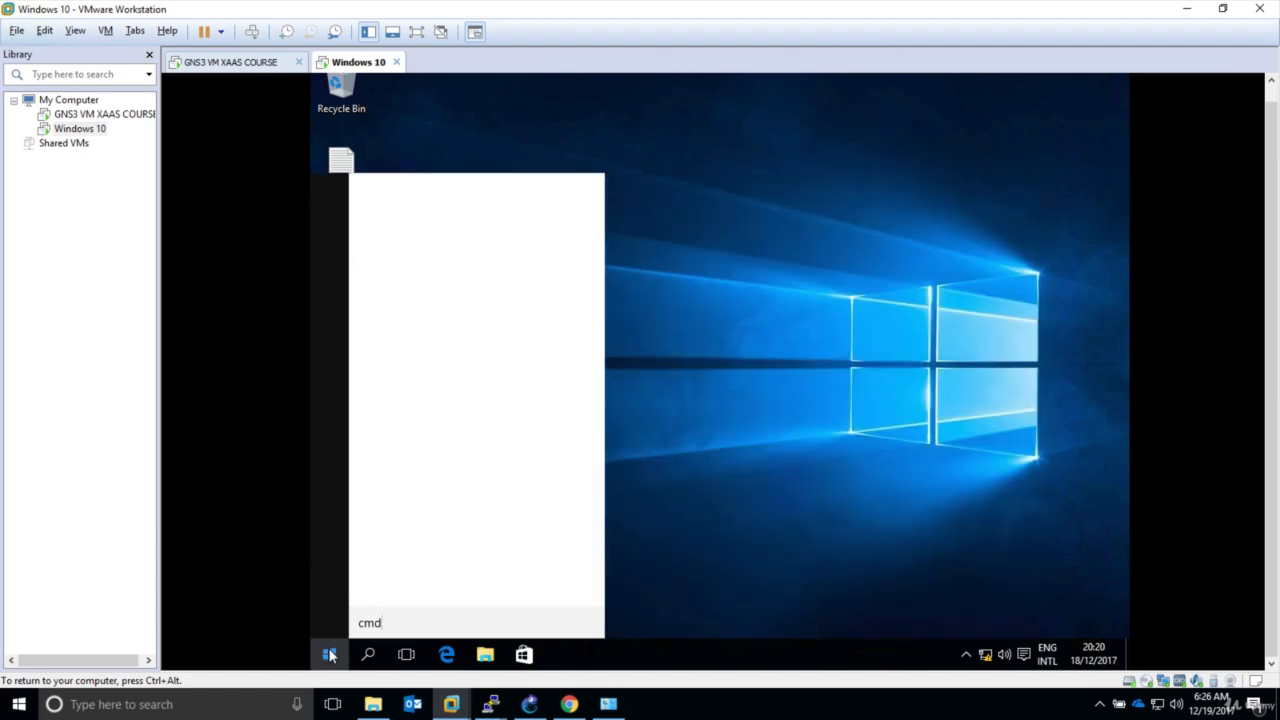
{"action": "key", "text": "Return"}
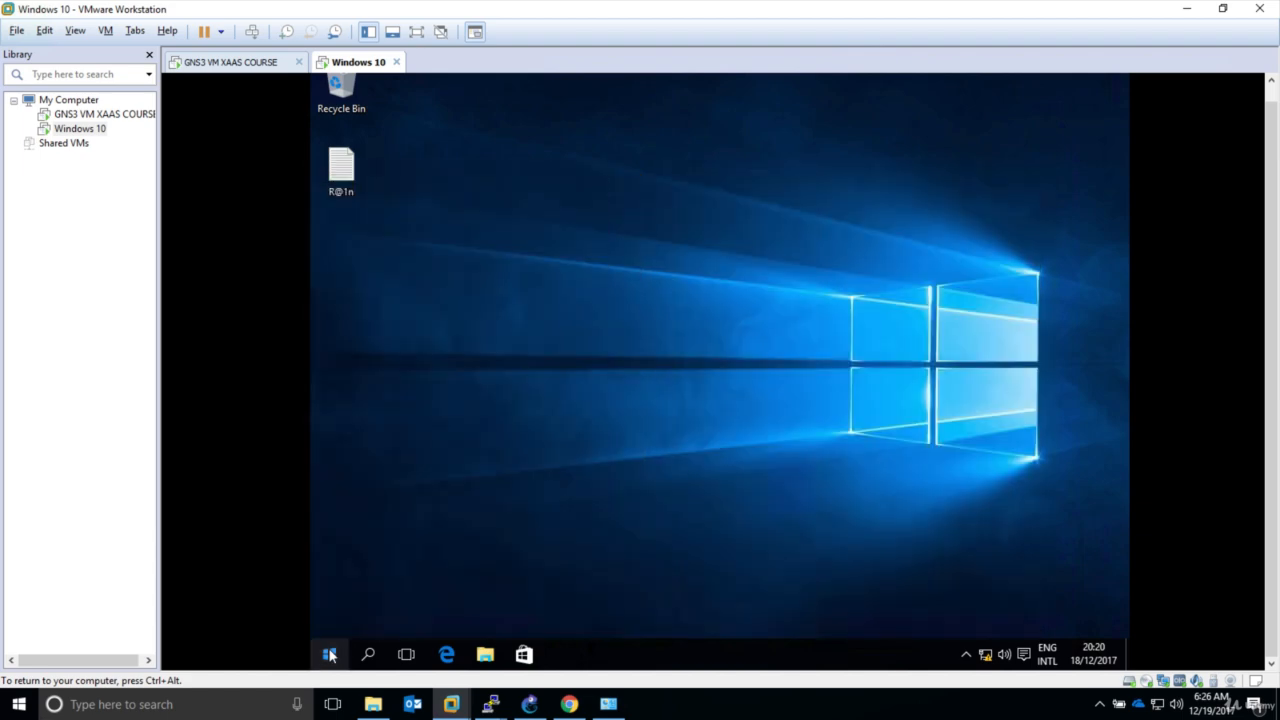
{"action": "left_click", "coordinate": [572, 465]}
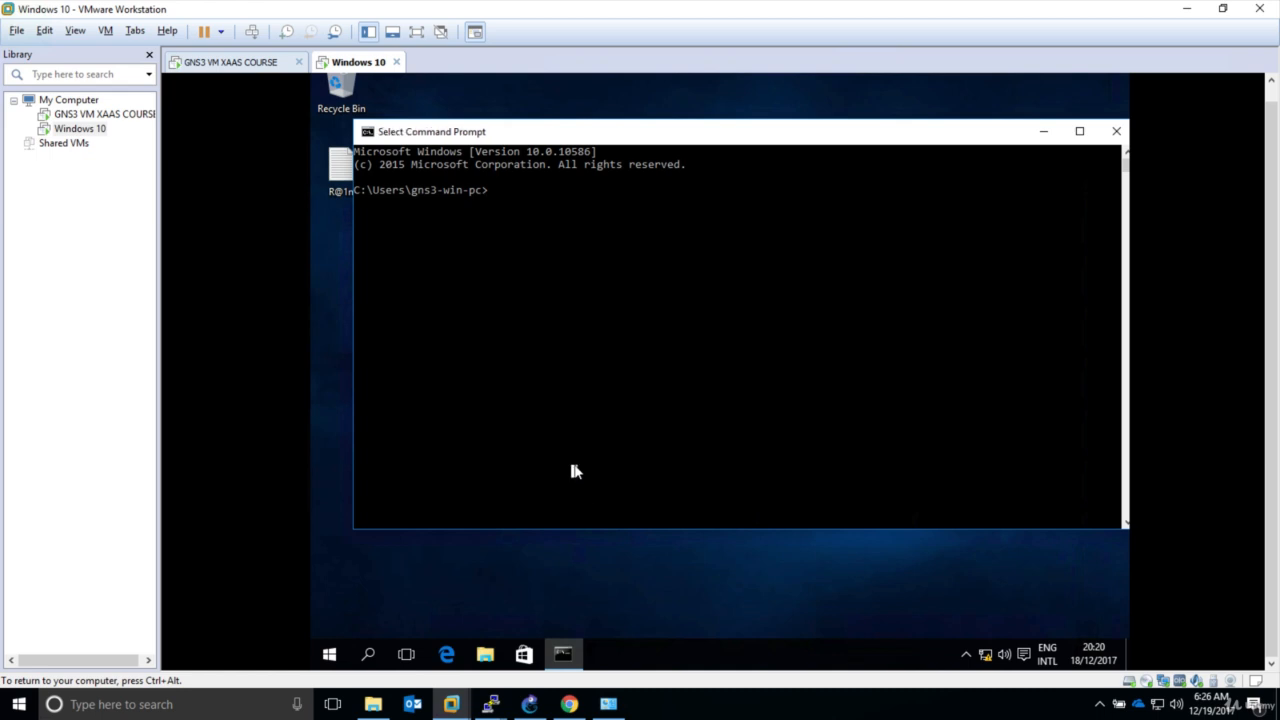
{"action": "type", "text": "ping"}
{"action": "key", "text": "Return"}
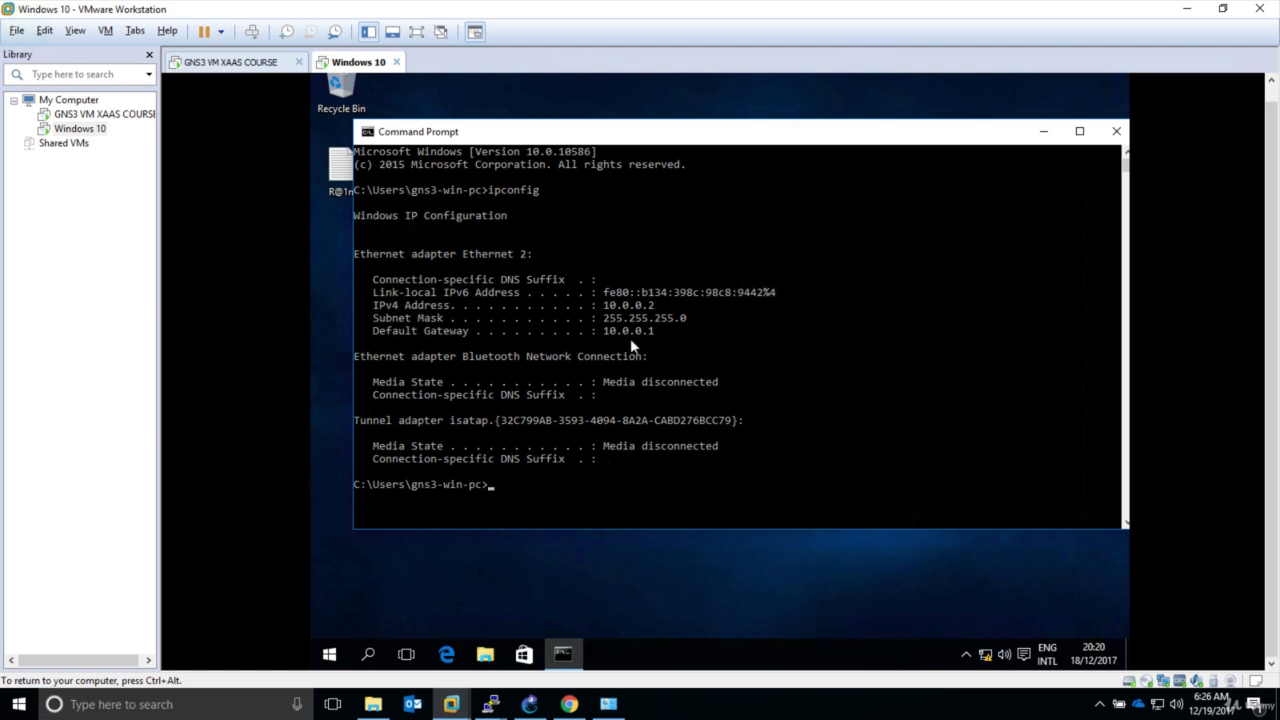
Step: Ping the guest's own address 10.0.0.2 from the Command Prompt and interrupt the ping
{"action": "type", "text": "ping 10.0.0.2"}
{"action": "key", "text": "Return"}
{"action": "key", "text": "ctrl+c"}
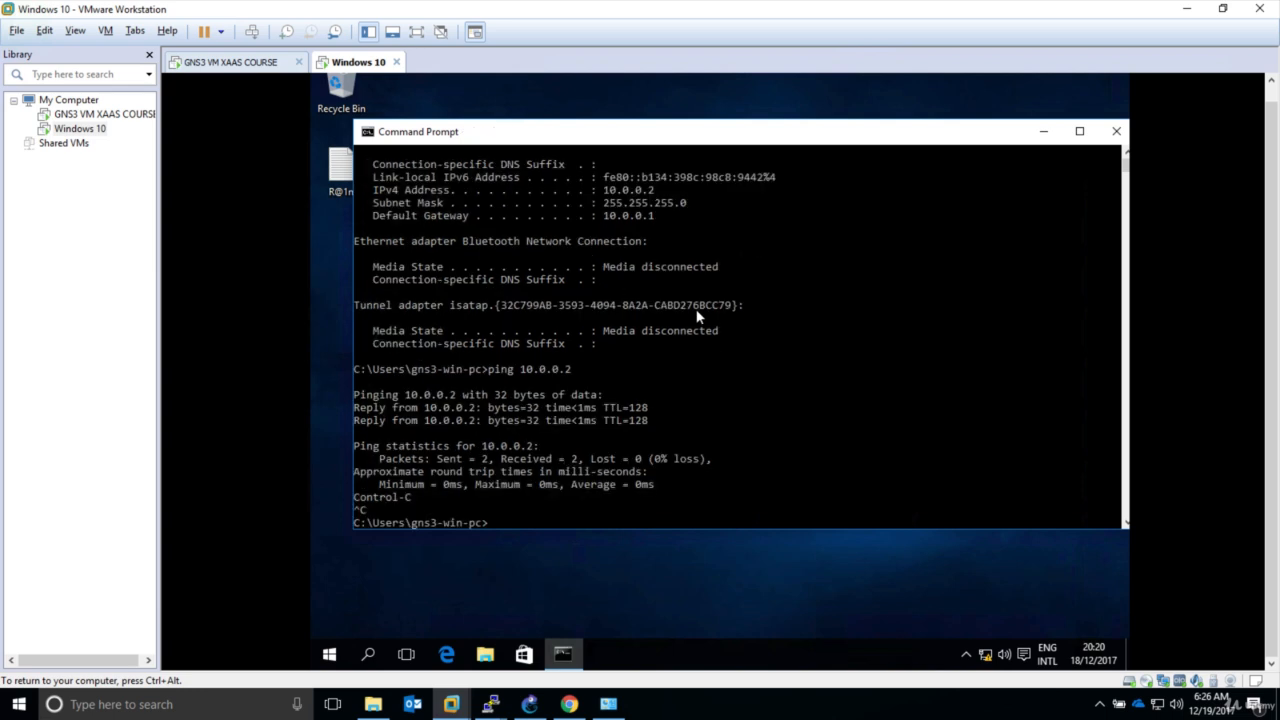
Step: Ping the router at 10.0.0.1 from the guest and check the ICMP debug output in the router console
{"action": "type", "text": "ping 10.0.0.1"}
{"action": "key", "text": "Return"}
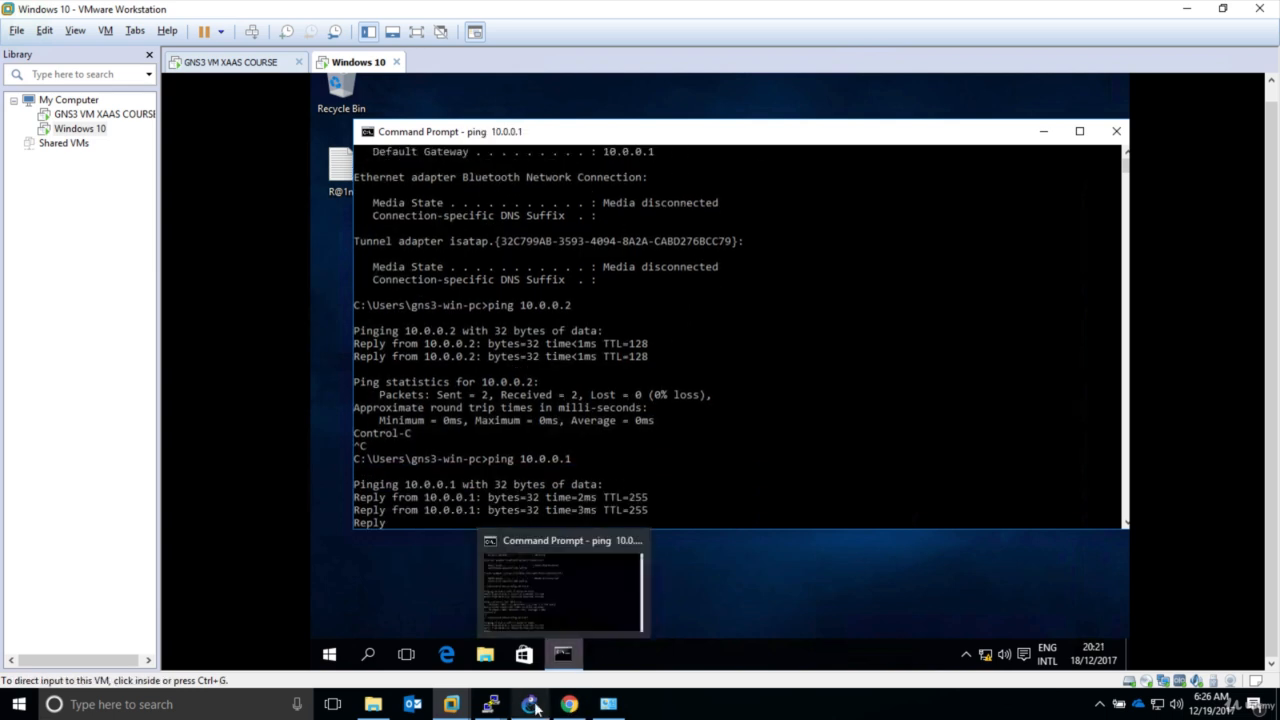
{"action": "mouse_move", "coordinate": [490, 704]}
{"action": "left_click", "coordinate": [572, 660]}
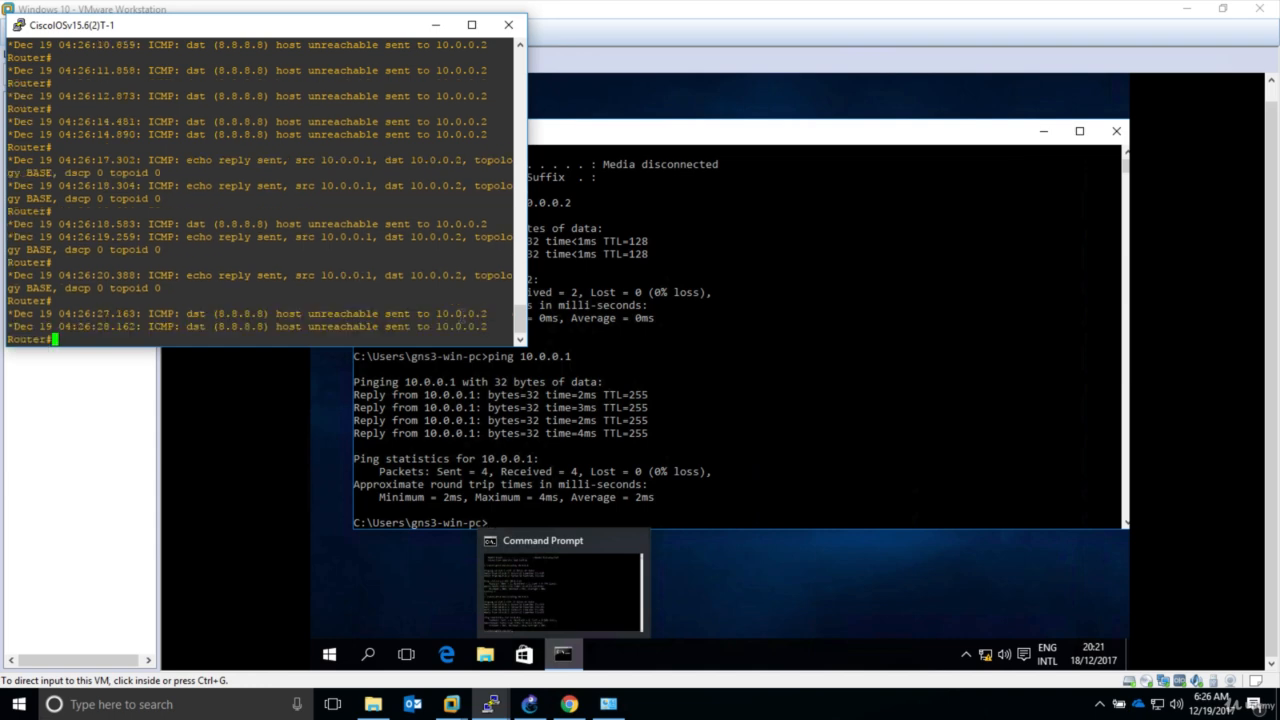
Step: Return to the guest's Command Prompt, ping 10.0.0.2 again, and interrupt it
{"action": "left_click", "coordinate": [662, 387]}
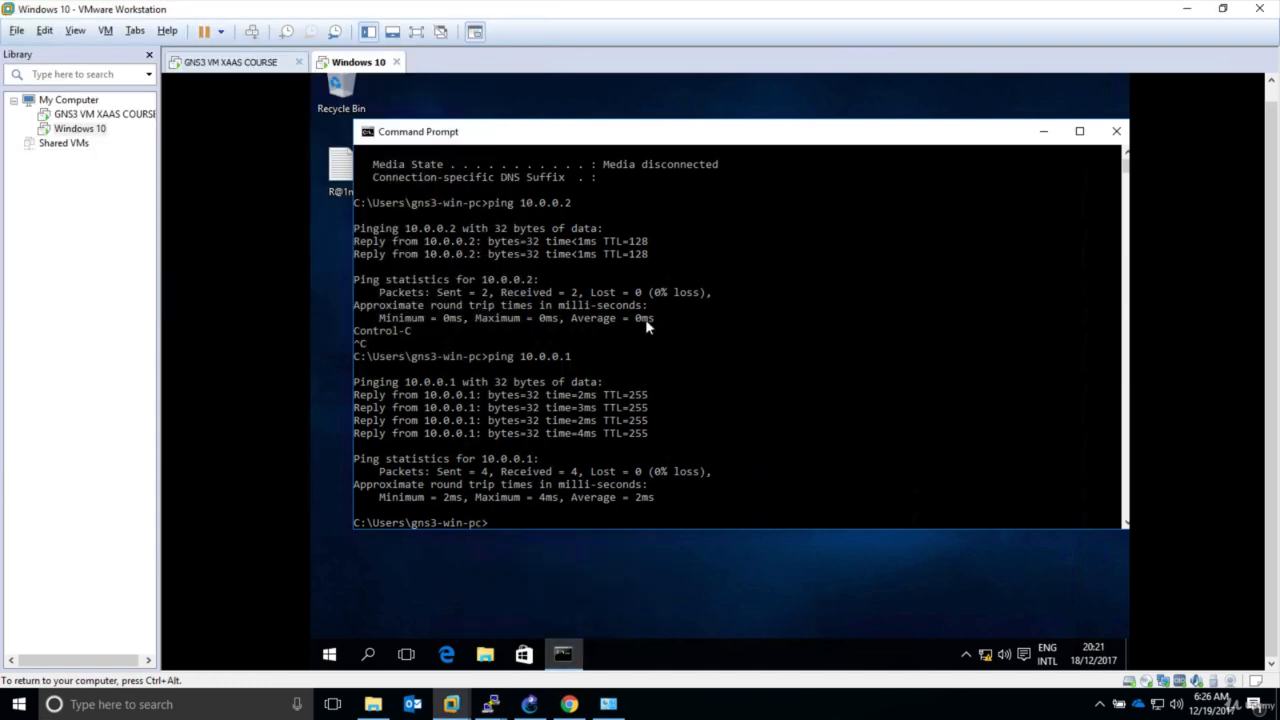
{"action": "key", "text": "Return"}
{"action": "key", "text": "Return"}
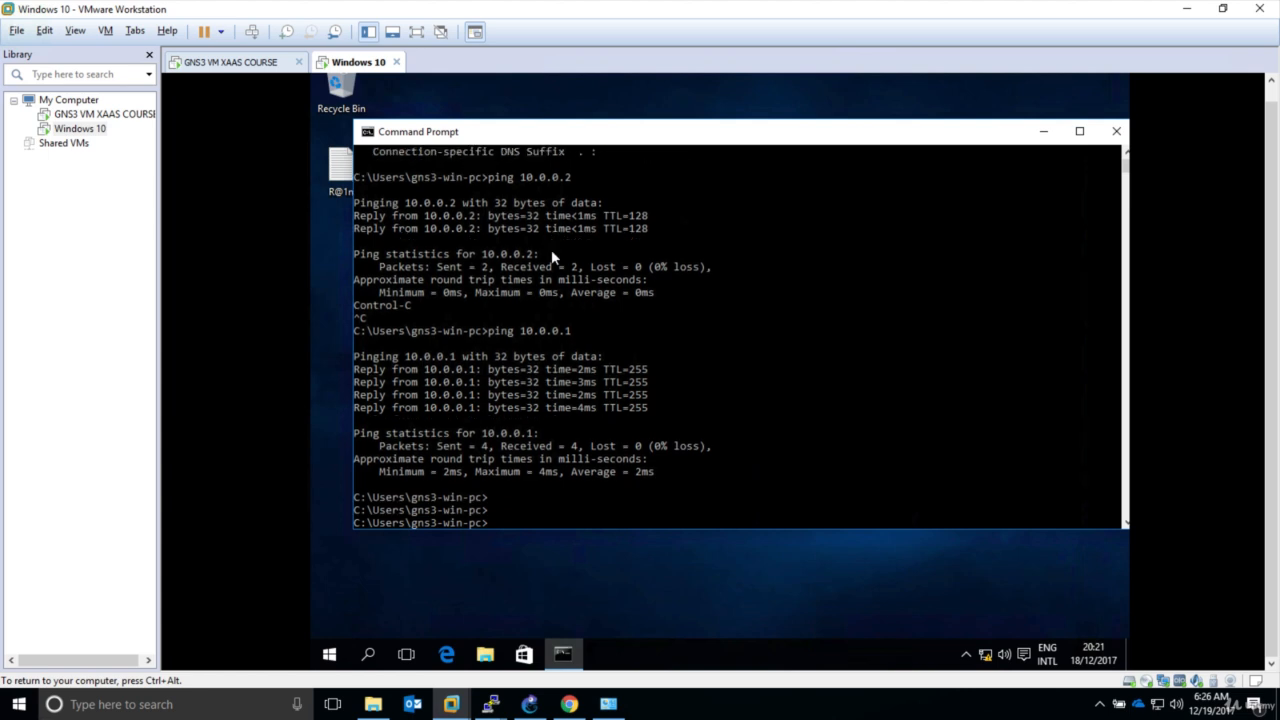
{"action": "key", "text": "Up"}
{"action": "key", "text": "BackSpace"}
{"action": "type", "text": "2"}
{"action": "key", "text": "Return"}
{"action": "key", "text": "ctrl+c"}
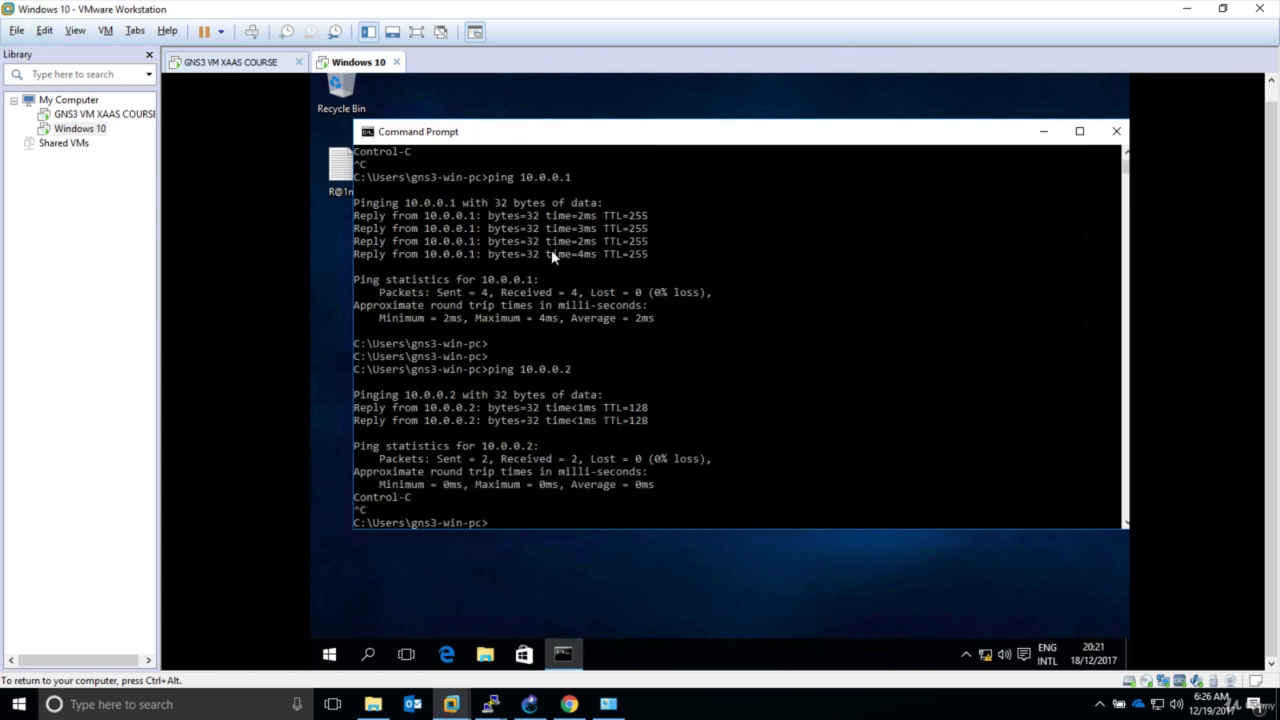
Step: Rerun ipconfig, highlight the Ethernet 2 adapter's IPv4 address, and switch to the GNS3 topology
{"action": "key", "text": "Up"}
{"action": "key", "text": "Up"}
{"action": "key", "text": "Up"}
{"action": "key", "text": "Return"}
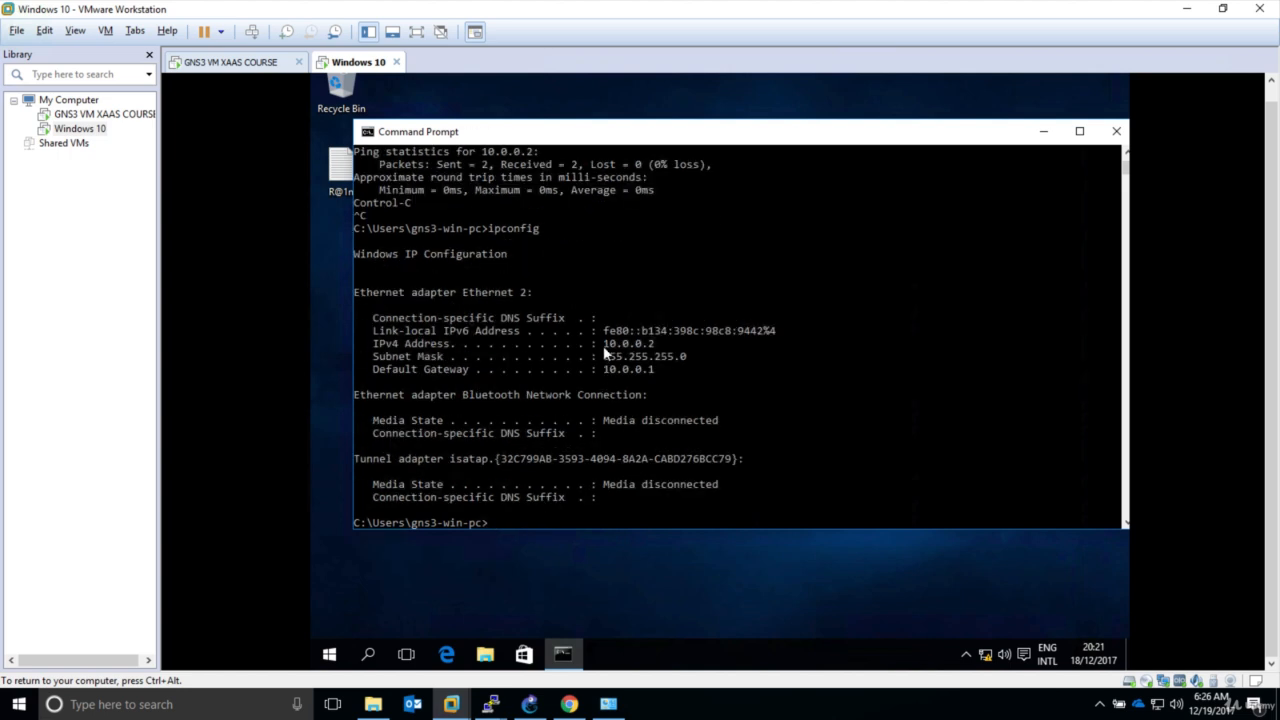
{"action": "left_click_drag", "start_coordinate": [604, 345], "coordinate": [666, 350]}
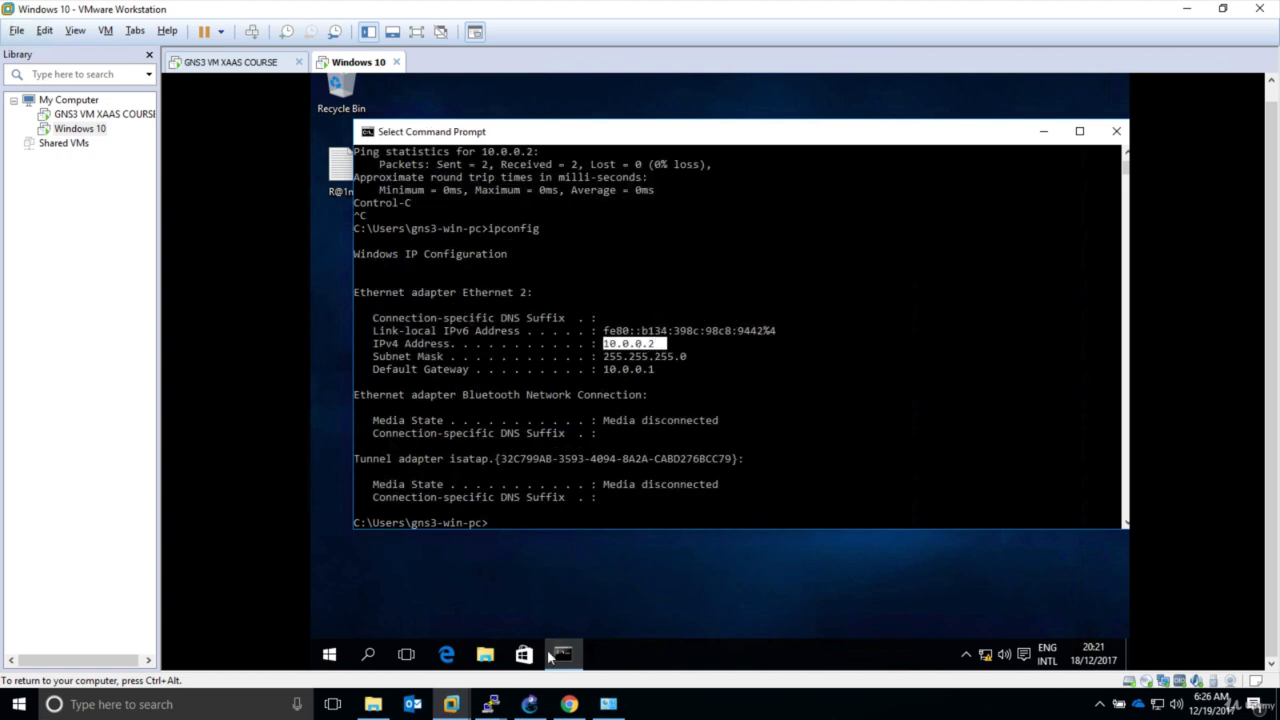
{"action": "left_click", "coordinate": [527, 706]}
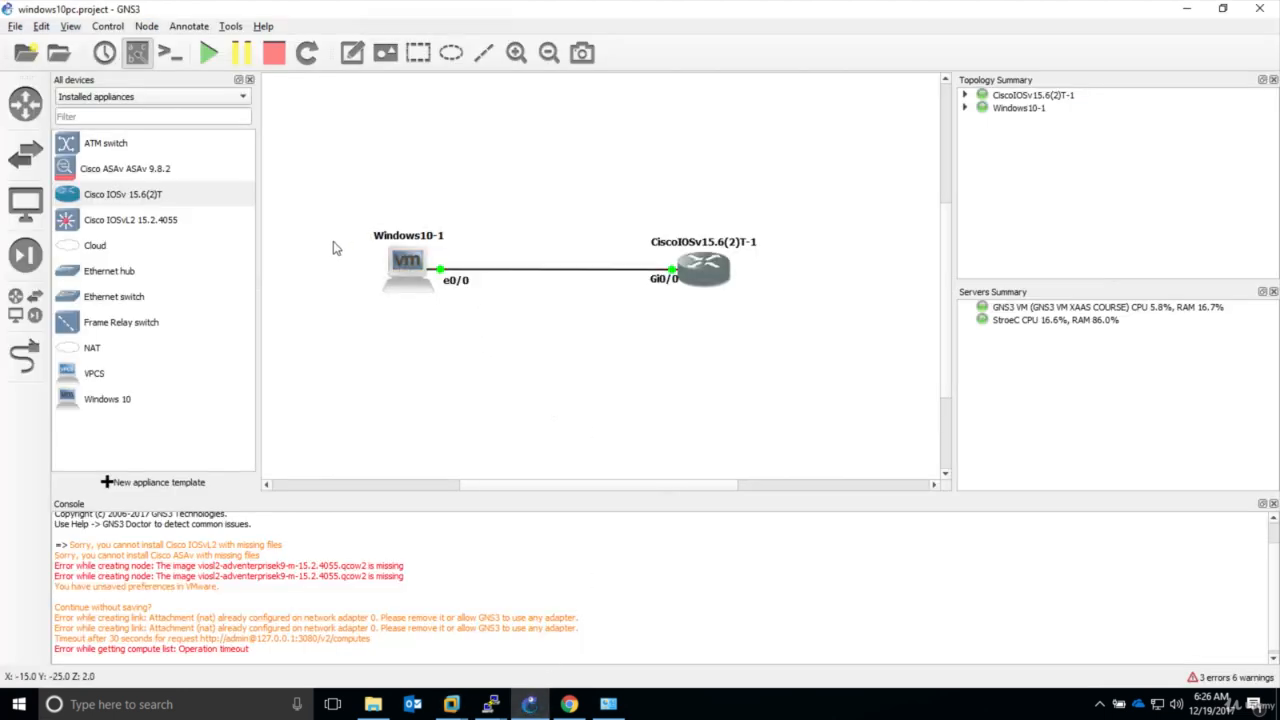